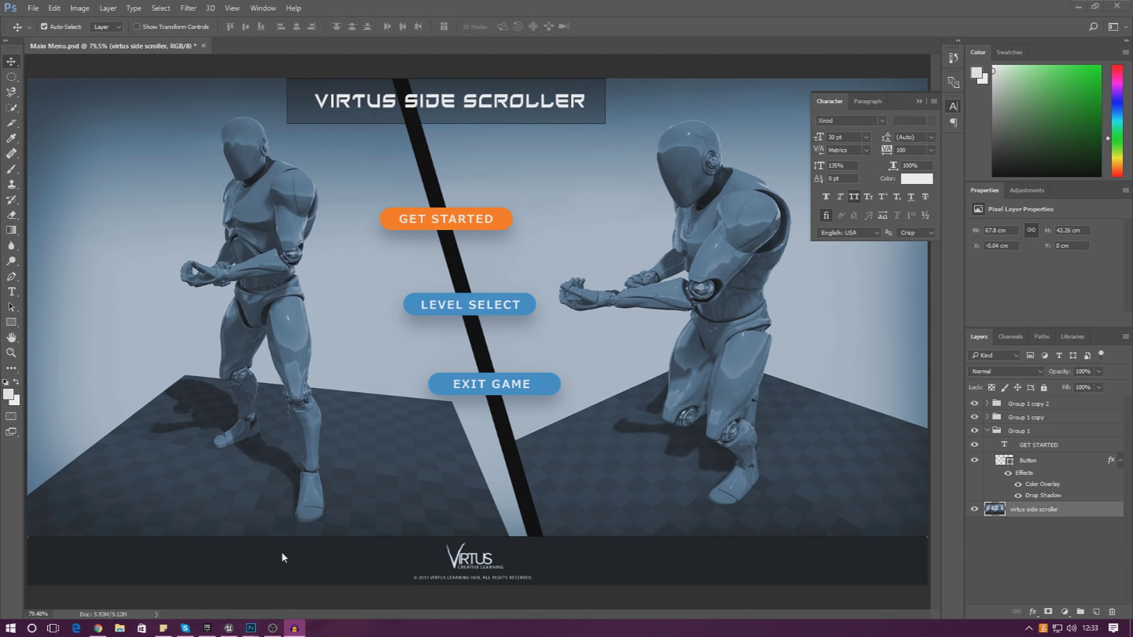
Switch to the Unreal Editor, stop the running play session and open a File Explorer window beside it.
{"action": "left_click", "coordinate": [229, 628]}
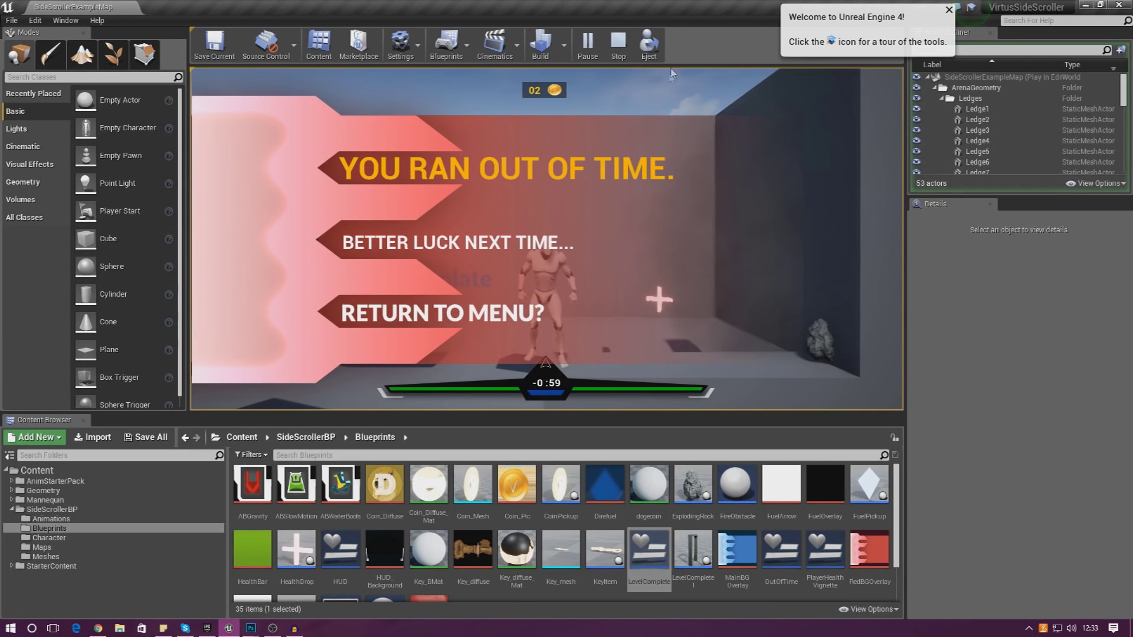
{"action": "left_click", "coordinate": [618, 42]}
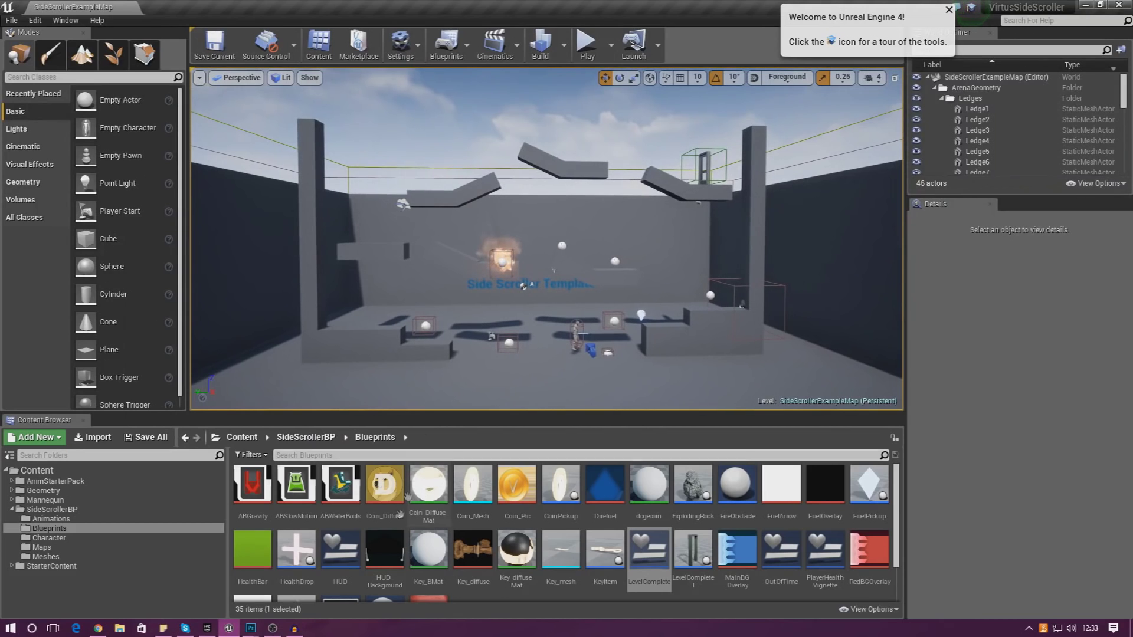
{"action": "left_click", "coordinate": [119, 628]}
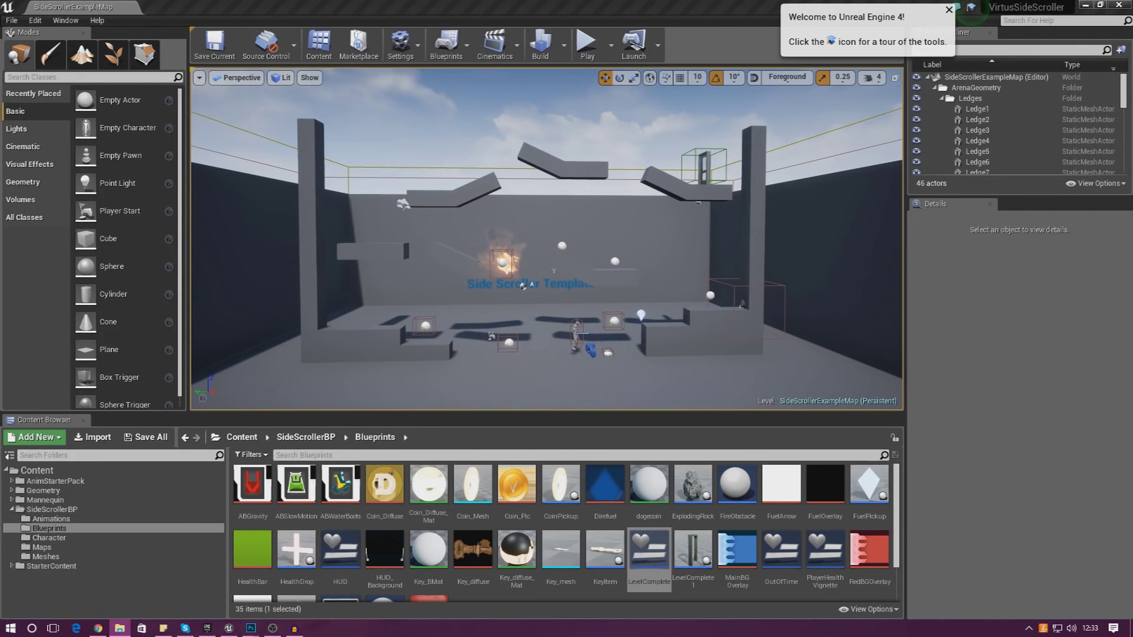
{"action": "key", "text": "super+Right"}
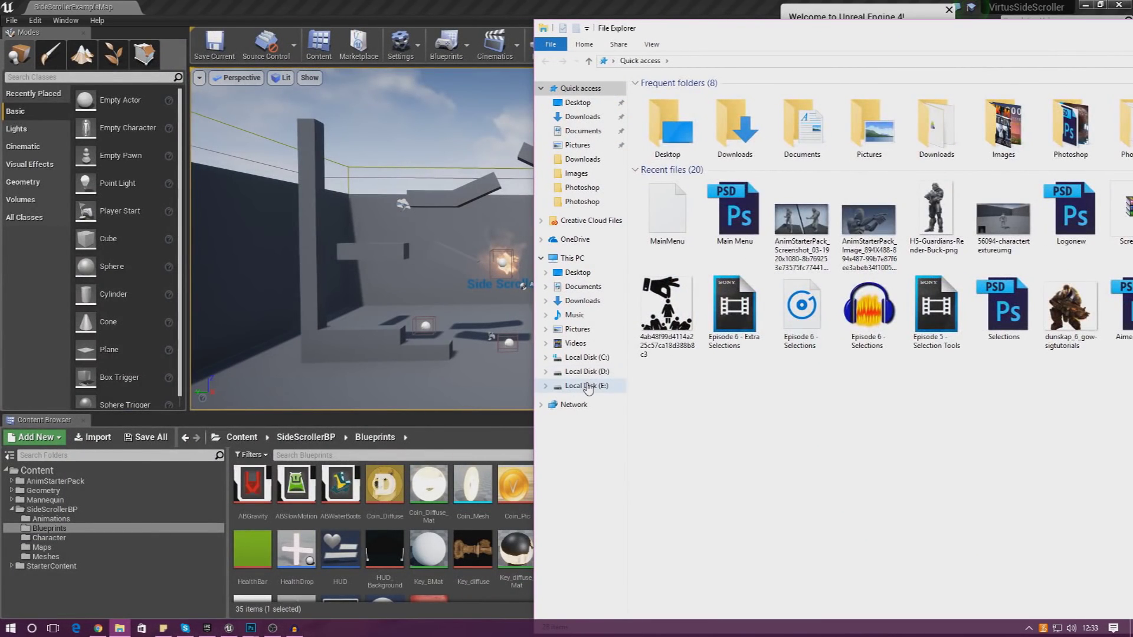
Browse to the SideScroller folder inside VirtusEducation on Local Disk (E:).
{"action": "left_click", "coordinate": [588, 386]}
{"action": "double_click", "coordinate": [657, 382]}
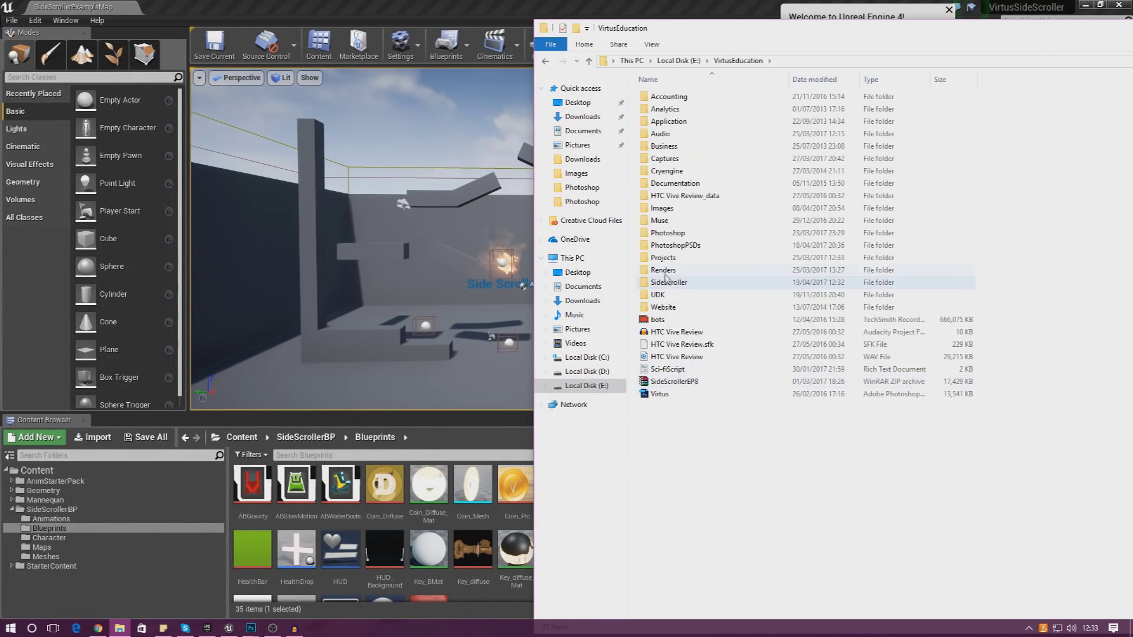
{"action": "double_click", "coordinate": [662, 208]}
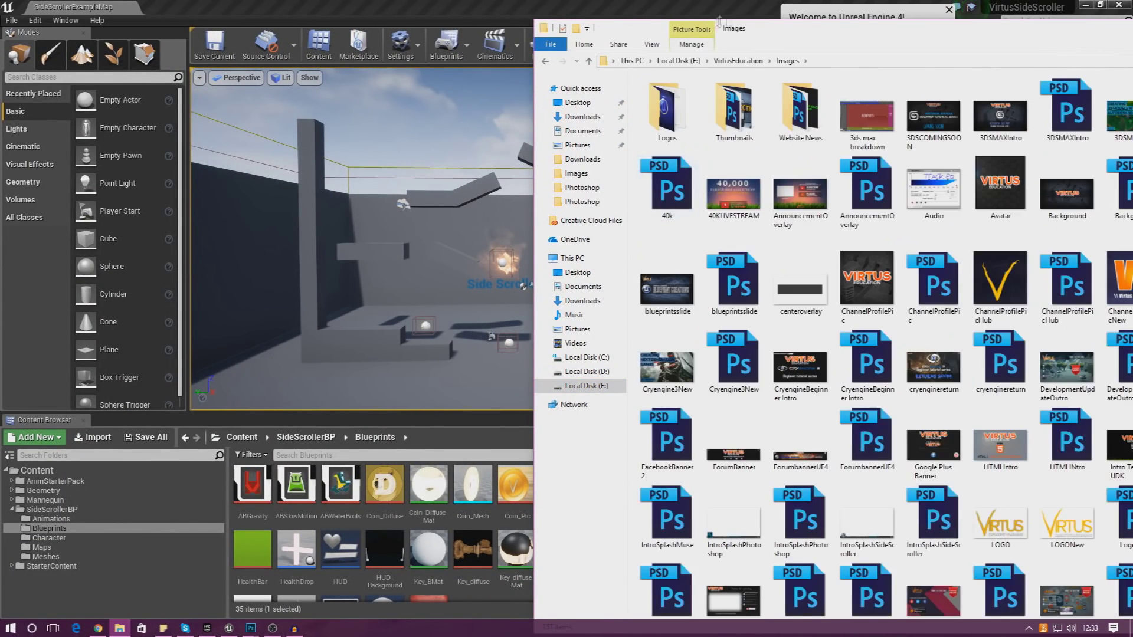
{"action": "left_click", "coordinate": [738, 61]}
{"action": "left_click", "coordinate": [658, 283]}
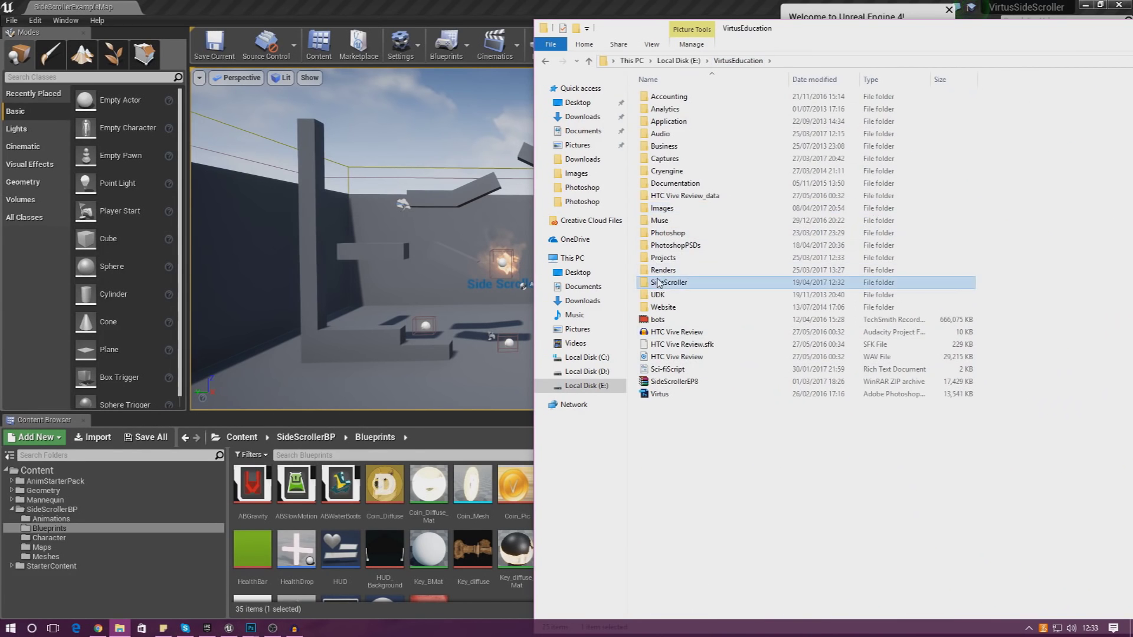
{"action": "double_click", "coordinate": [659, 283]}
{"action": "left_click_drag", "start_coordinate": [704, 498], "coordinate": [730, 457]}
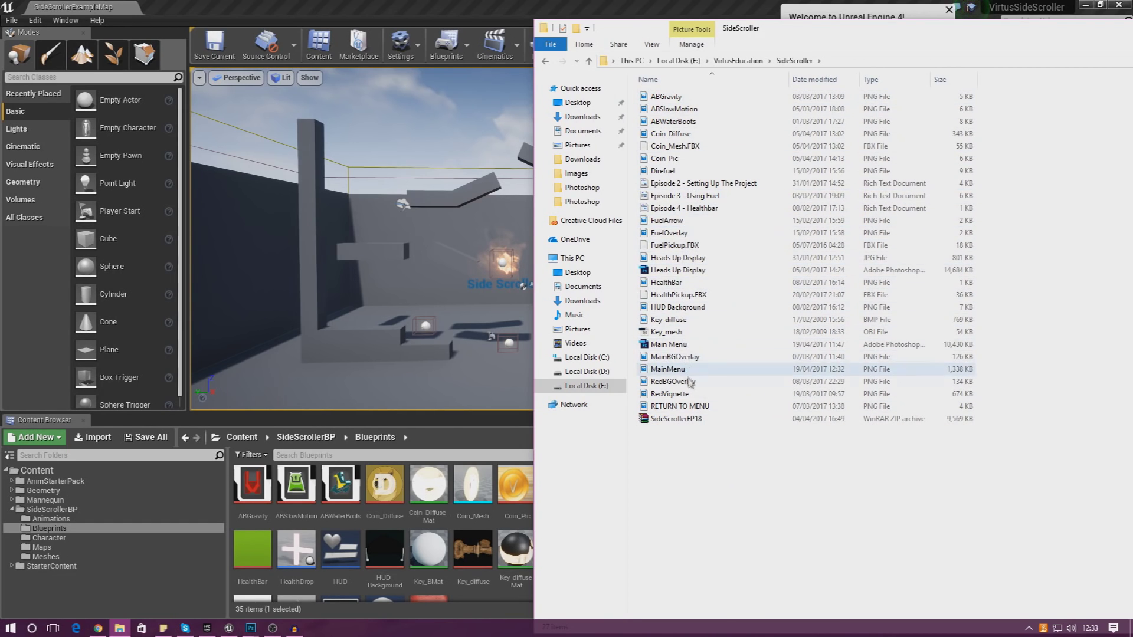
Import the MainMenu PNG file from the SideScroller folder into the project's Blueprints folder.
{"action": "left_click", "coordinate": [670, 344]}
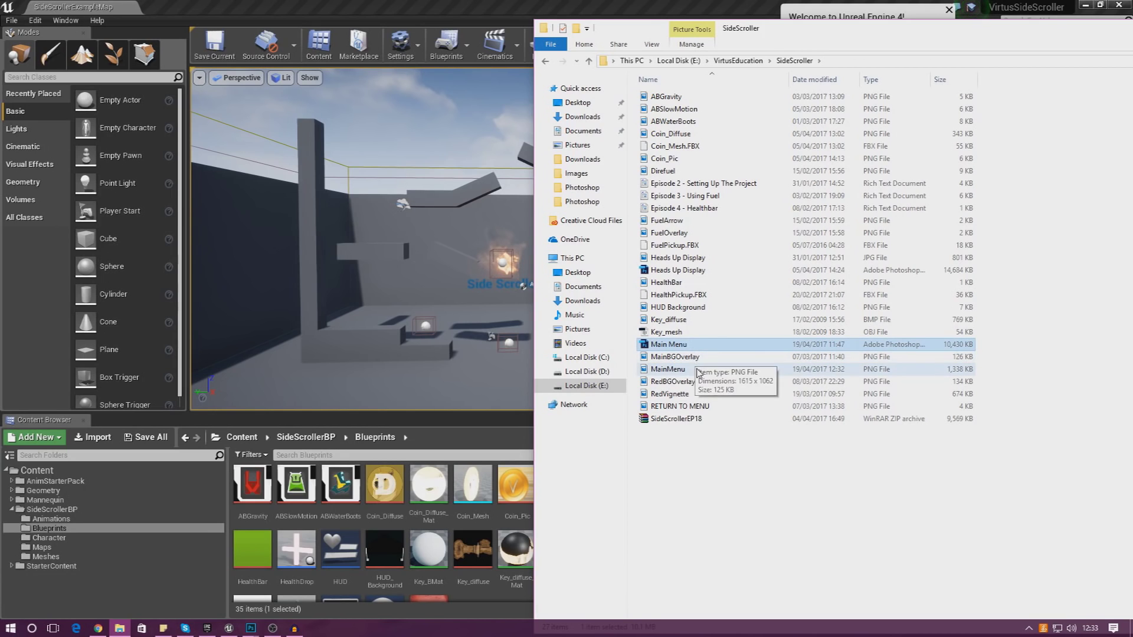
{"action": "left_click", "coordinate": [698, 370]}
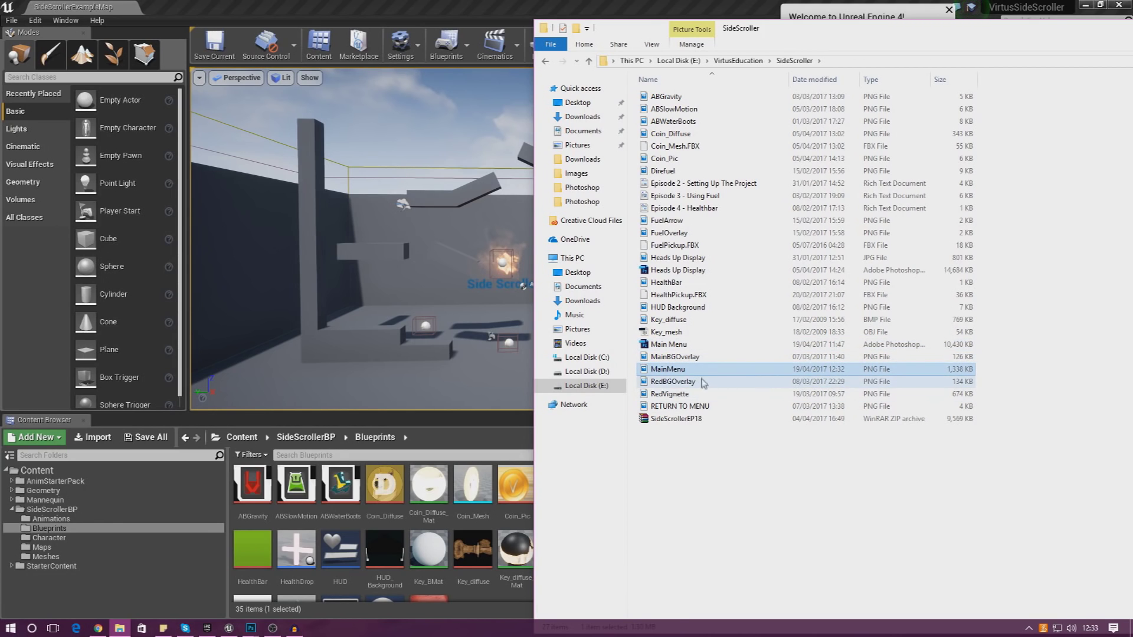
{"action": "left_click", "coordinate": [65, 528]}
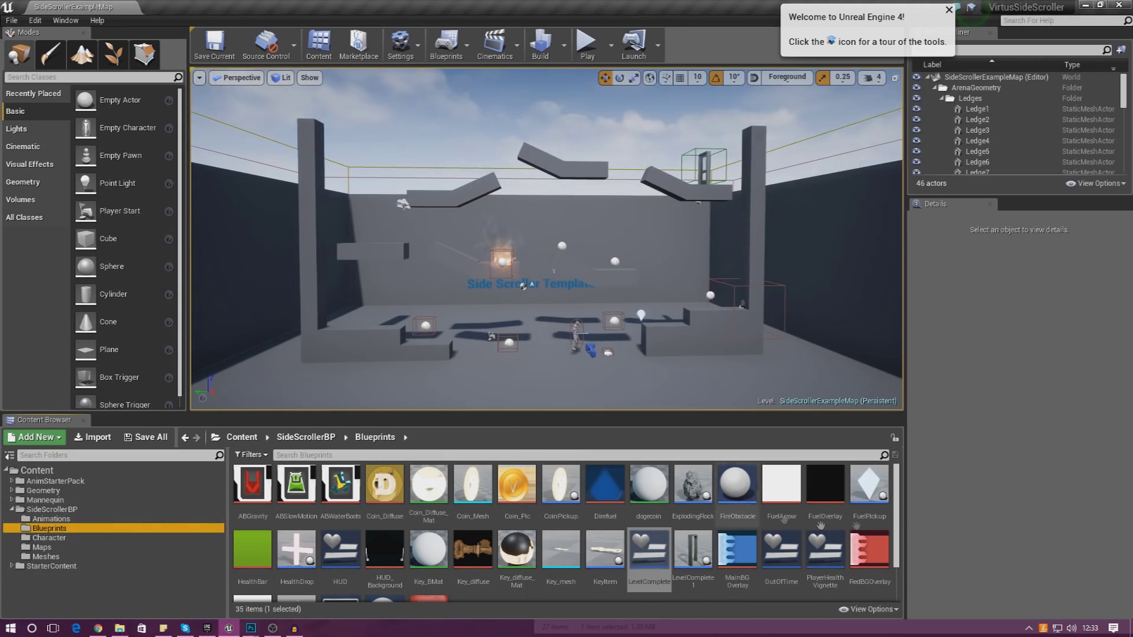
{"action": "key", "text": "alt+Tab"}
{"action": "left_click_drag", "start_coordinate": [758, 24], "coordinate": [1130, 20]}
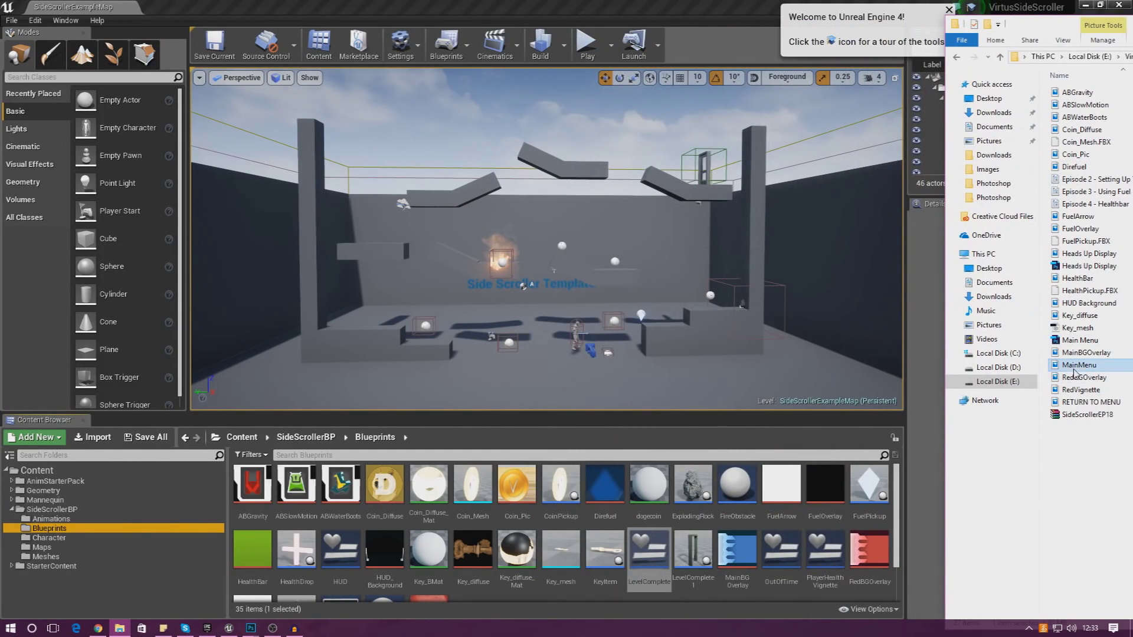
{"action": "left_click_drag", "start_coordinate": [1083, 373], "coordinate": [751, 599]}
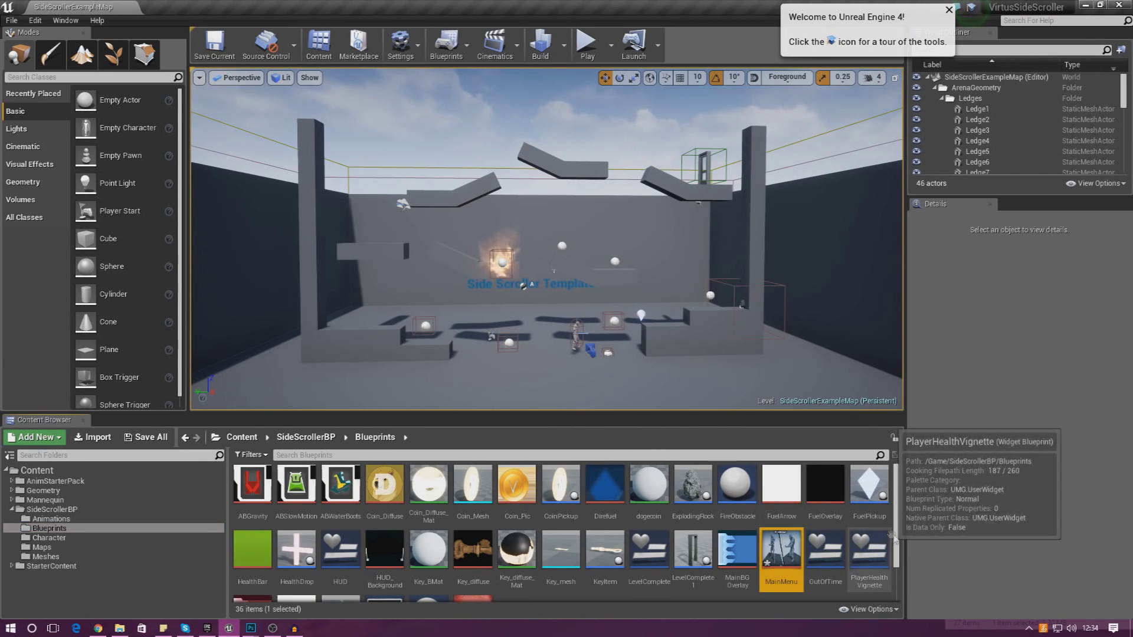
{"action": "left_click", "coordinate": [659, 590]}
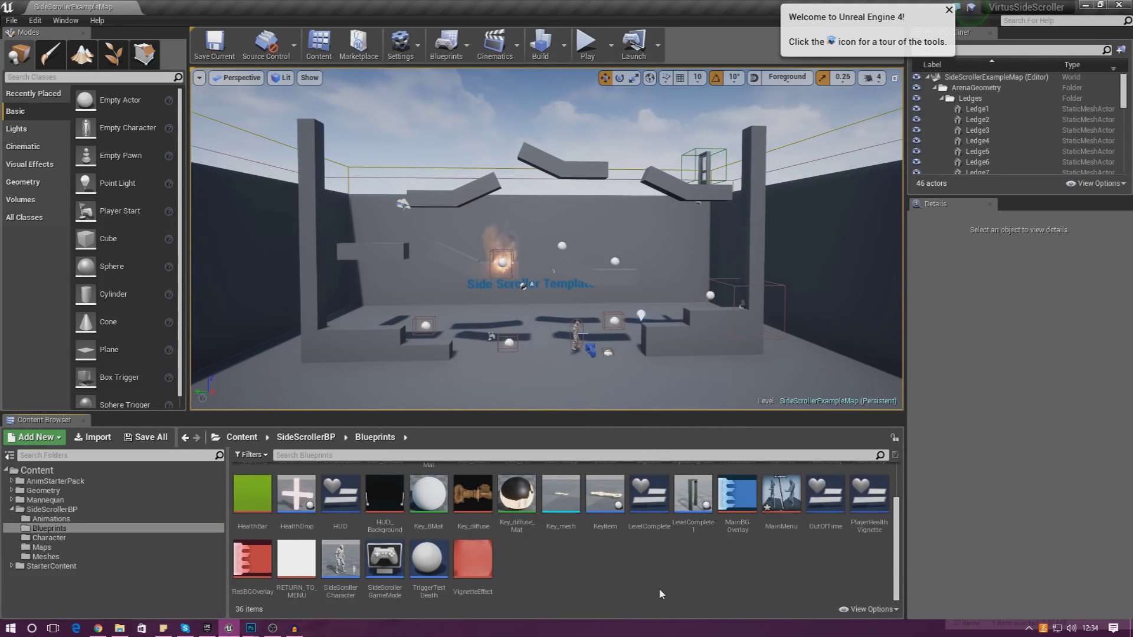
{"action": "right_click", "coordinate": [660, 594]}
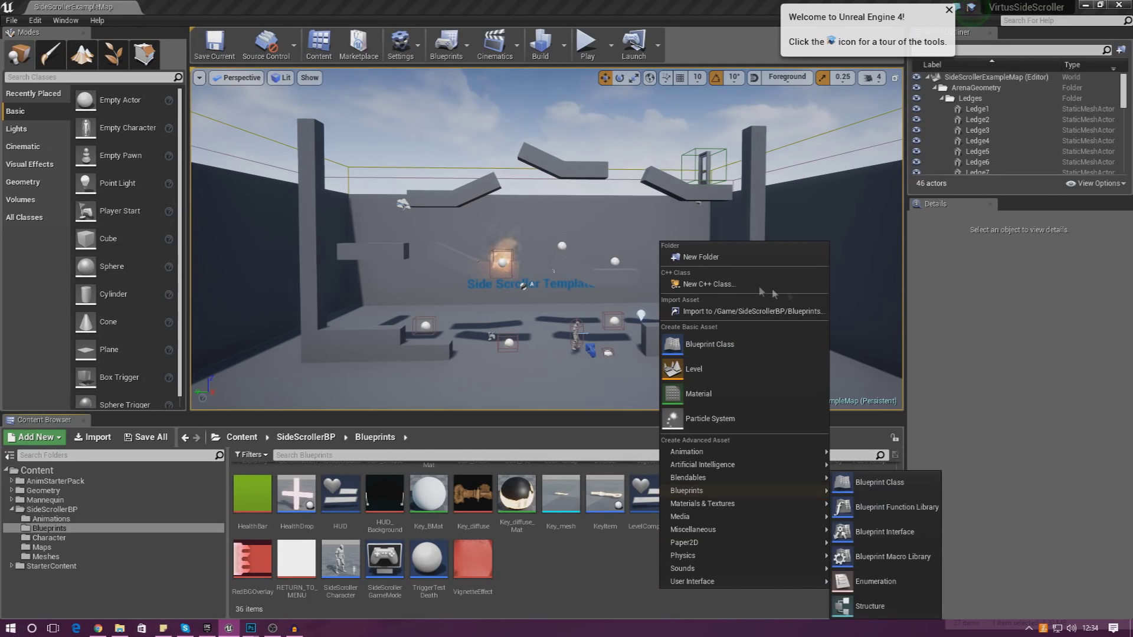
{"action": "right_click", "coordinate": [533, 560]}
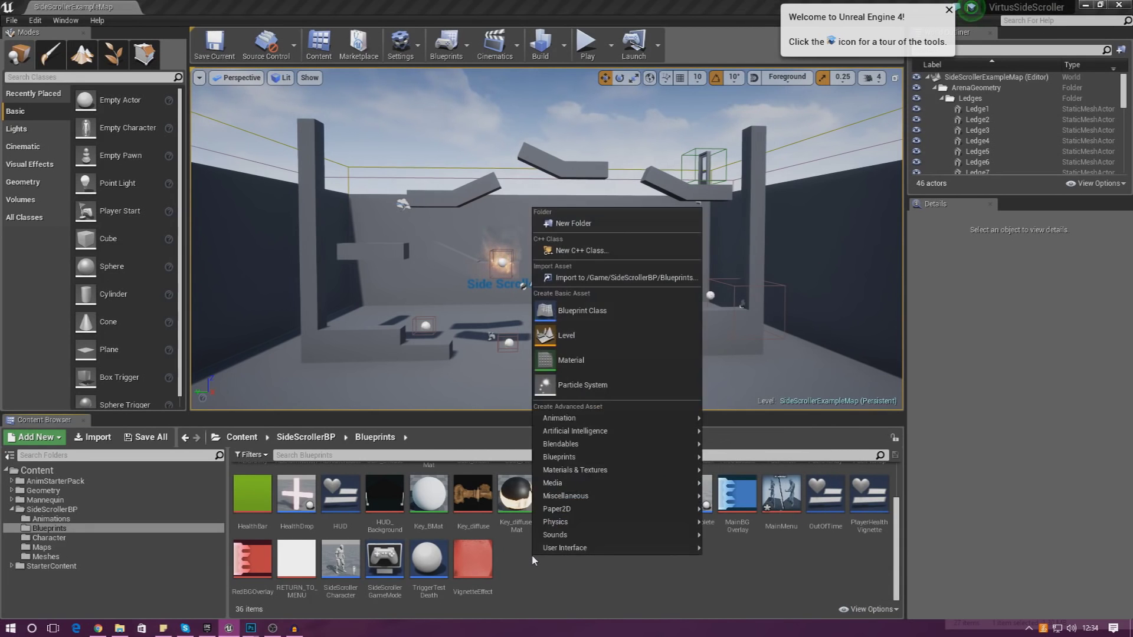
{"action": "left_click", "coordinate": [579, 314]}
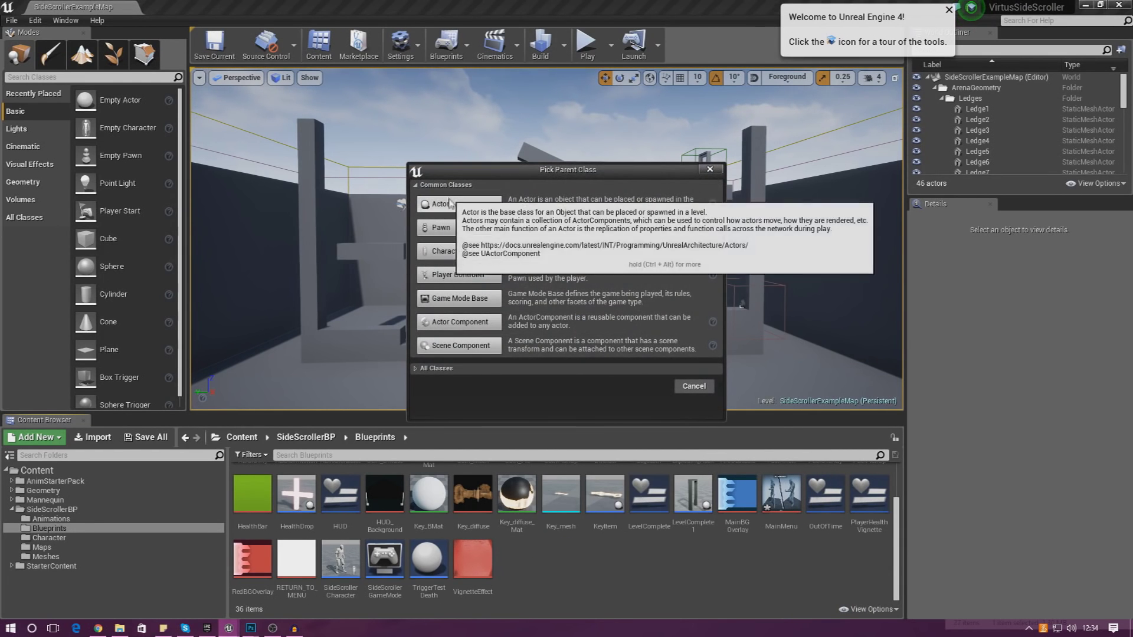
{"action": "left_click", "coordinate": [582, 369]}
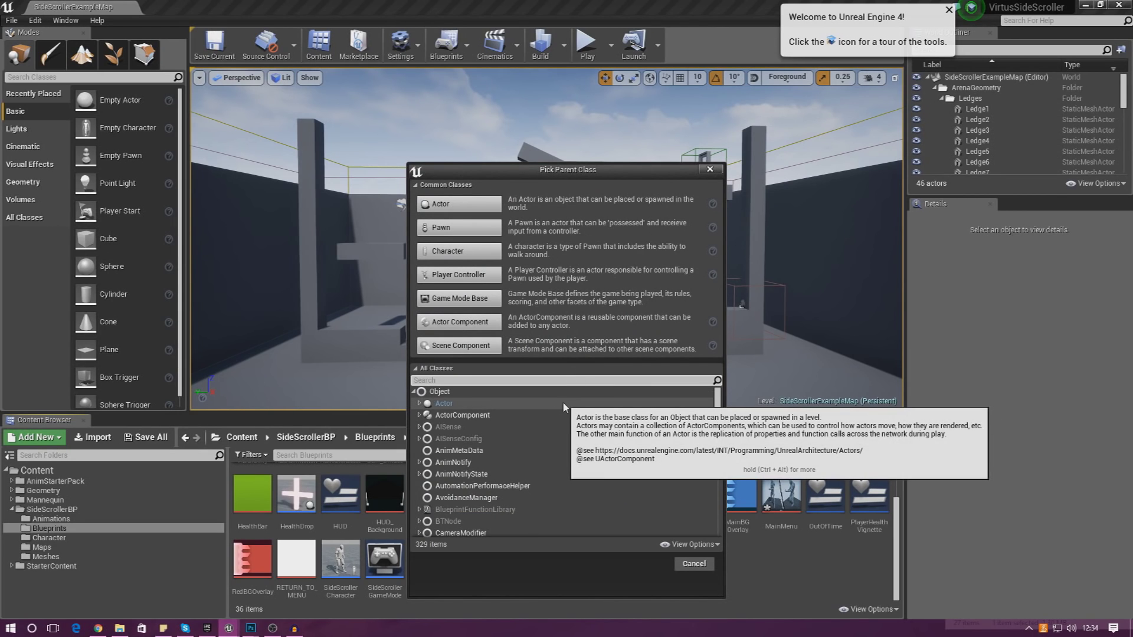
{"action": "left_click", "coordinate": [545, 381]}
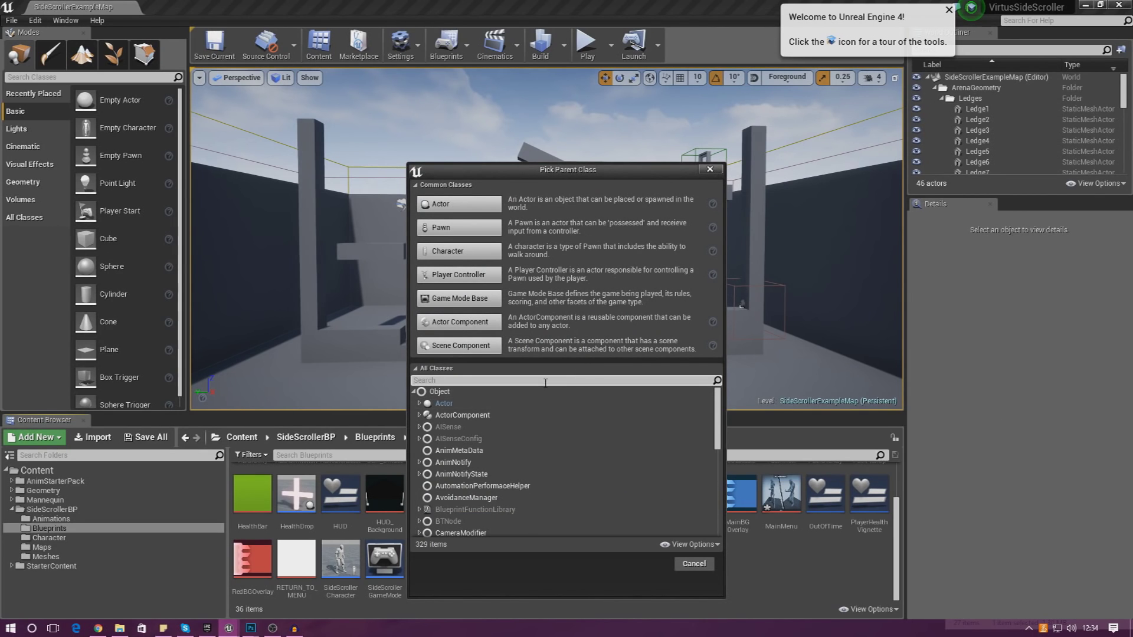
{"action": "type", "text": "ui w"}
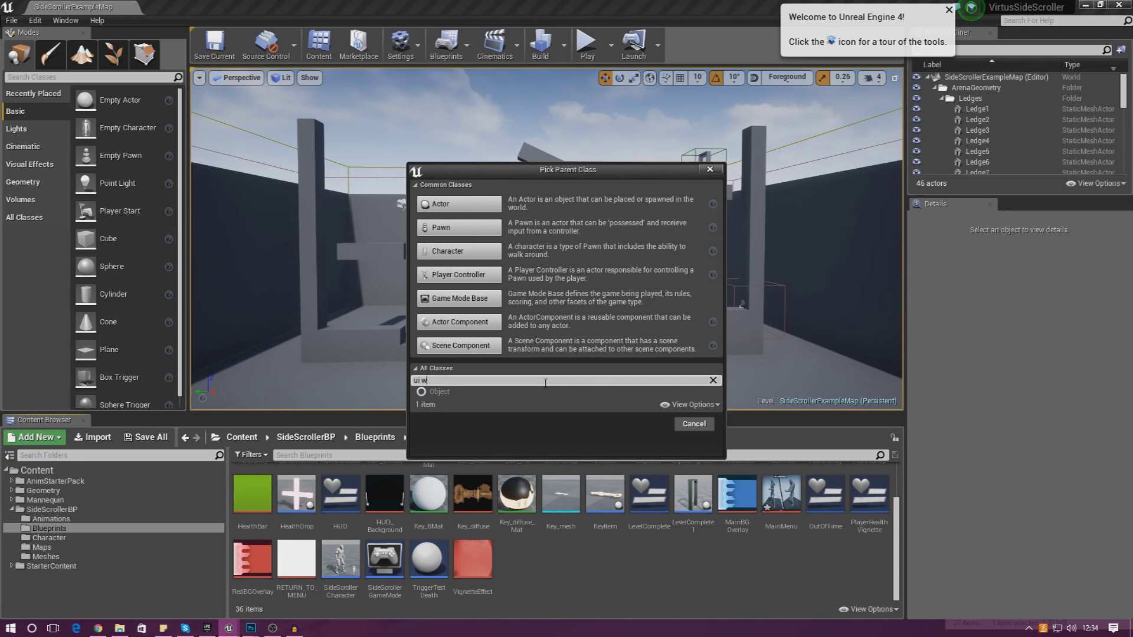
{"action": "left_click", "coordinate": [694, 424]}
Create a Widget Blueprint named MainMenuScreen in the Blueprints folder and open it for editing.
{"action": "right_click", "coordinate": [598, 539]}
{"action": "mouse_move", "coordinate": [614, 534]}
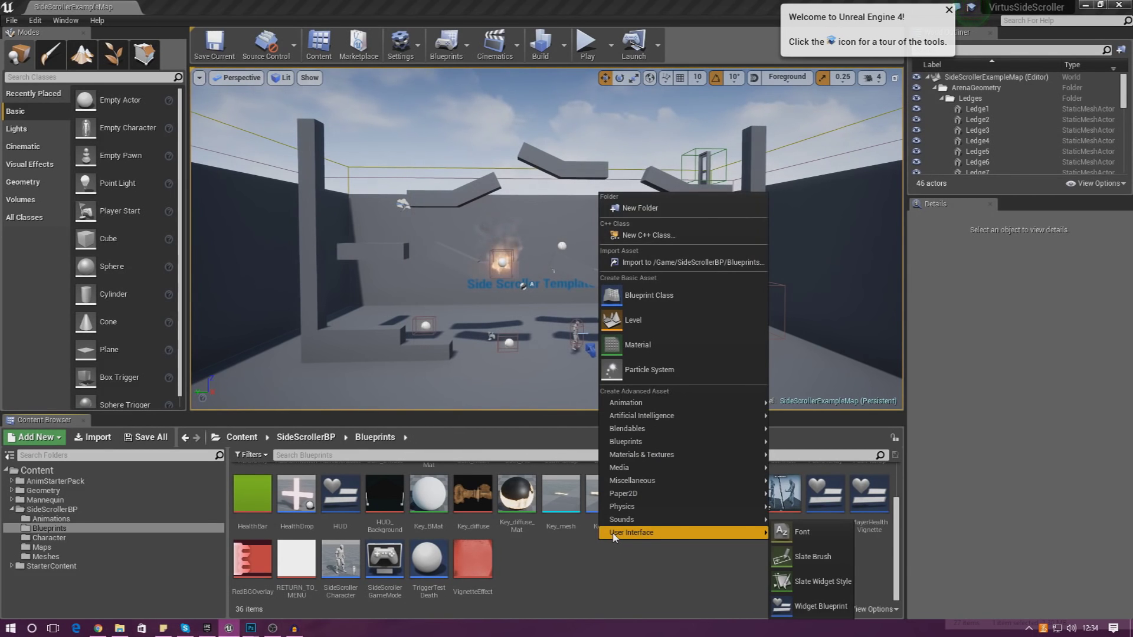
{"action": "left_click", "coordinate": [809, 606]}
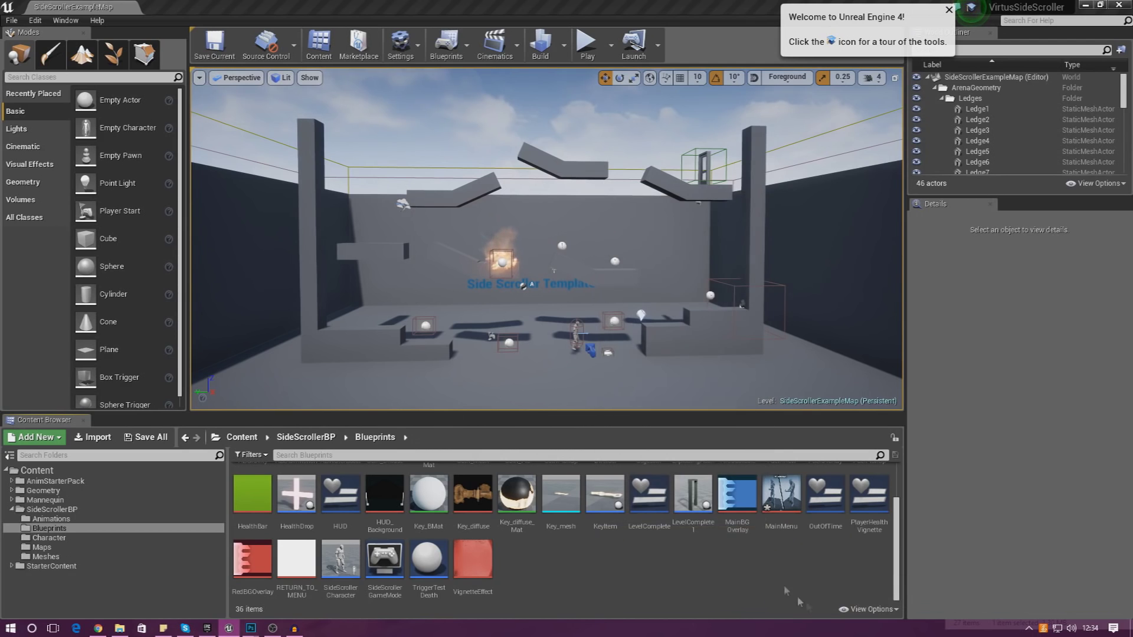
{"action": "type", "text": "Main"}
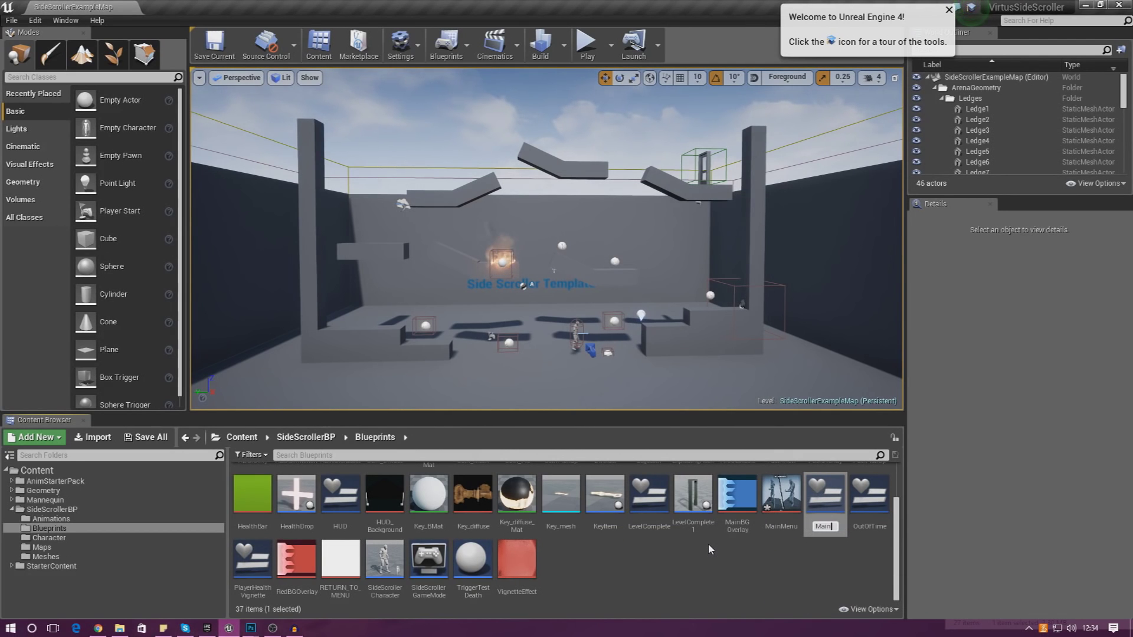
{"action": "type", "text": "Menu"}
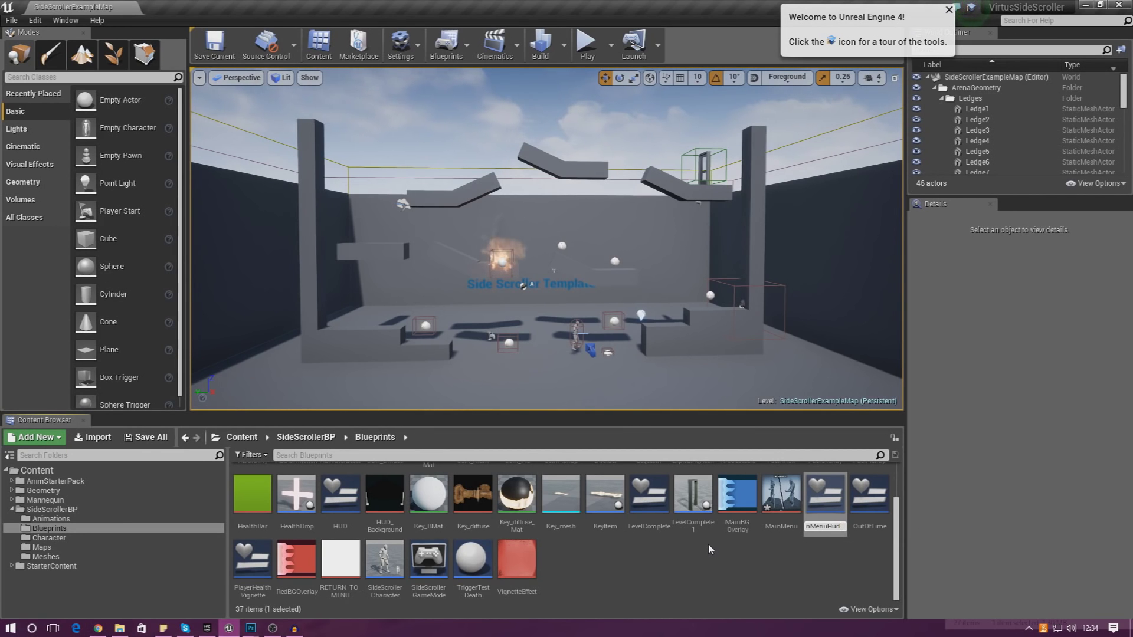
{"action": "type", "text": "Screen"}
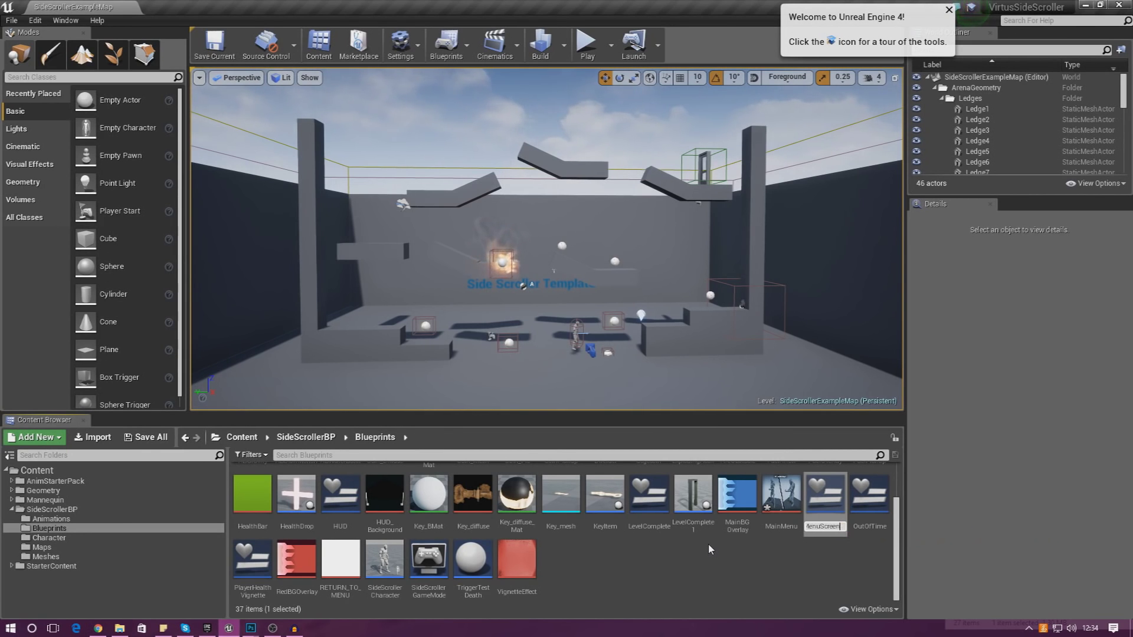
{"action": "left_click", "coordinate": [820, 525]}
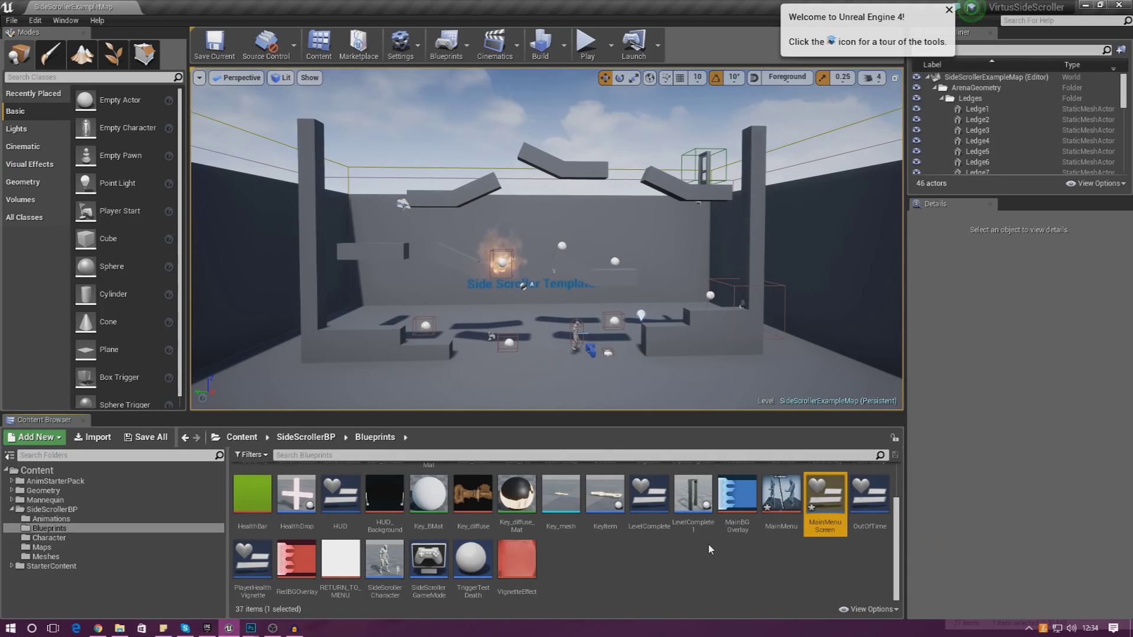
{"action": "double_click", "coordinate": [825, 511]}
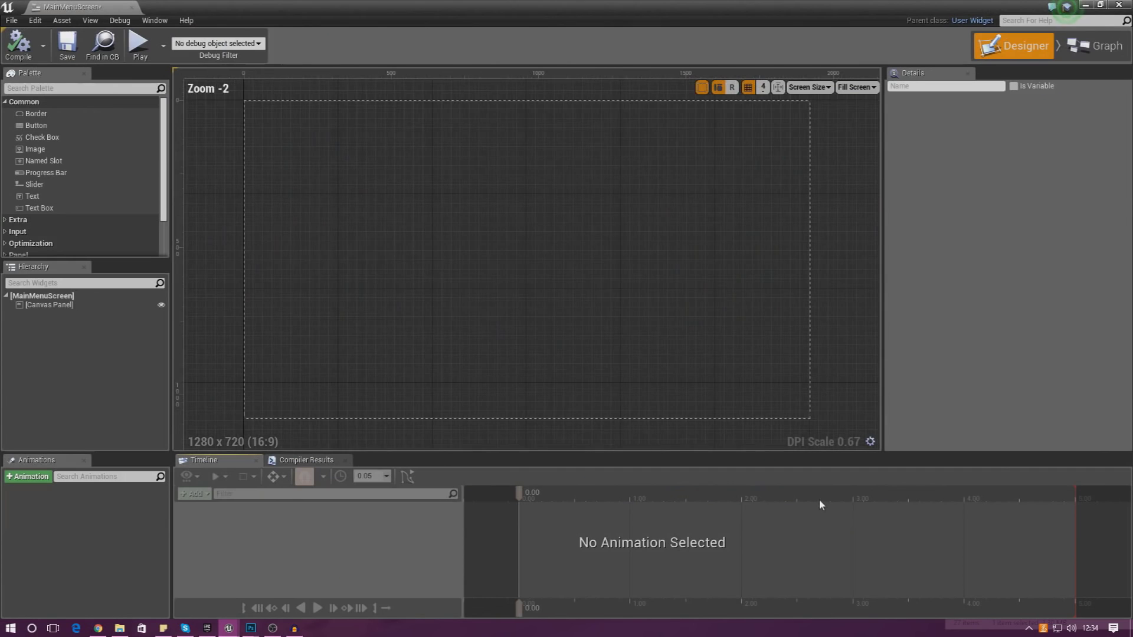
Switch to Photoshop to examine the Main Menu.psd layout without the Character panel covering it, and return to the MainMenuScreen widget editor.
{"action": "left_click", "coordinate": [37, 151]}
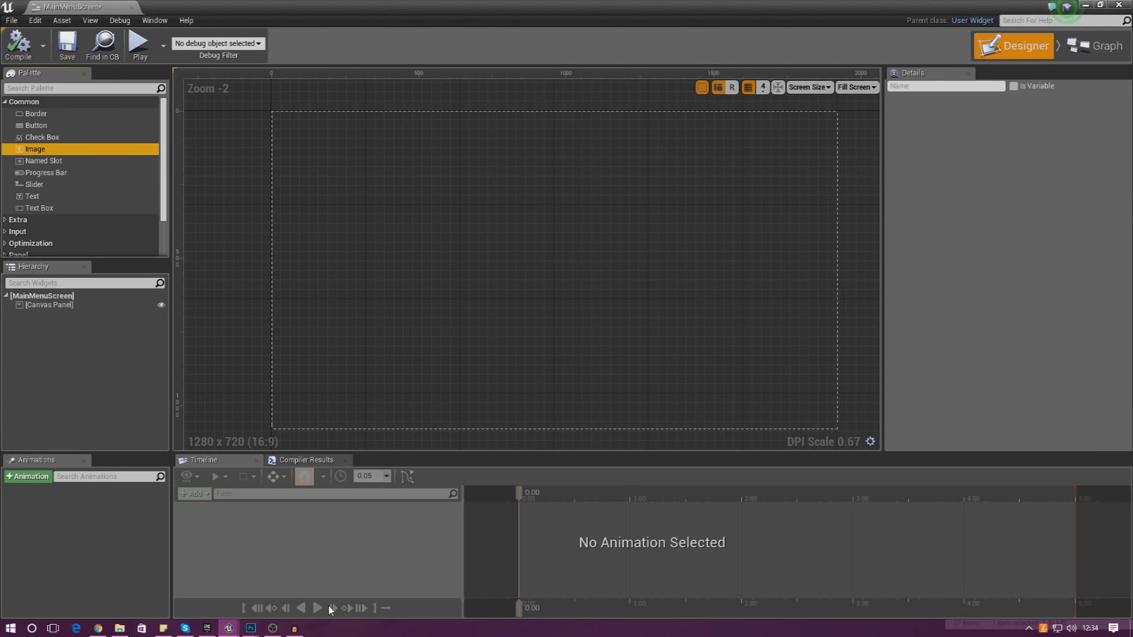
{"action": "mouse_move", "coordinate": [250, 628]}
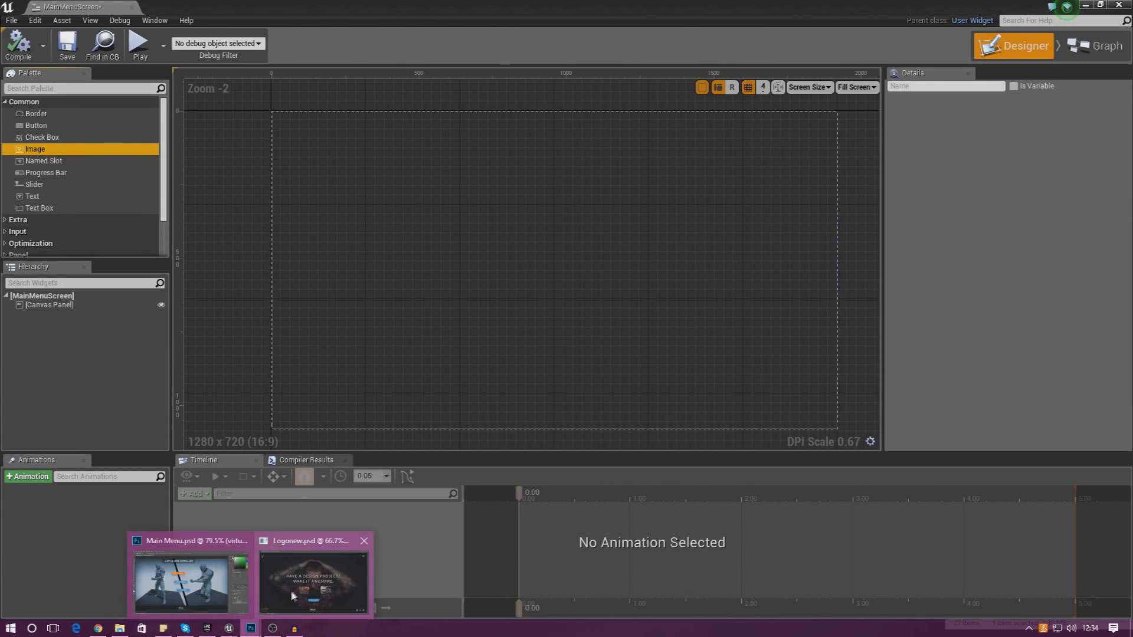
{"action": "left_click", "coordinate": [189, 582]}
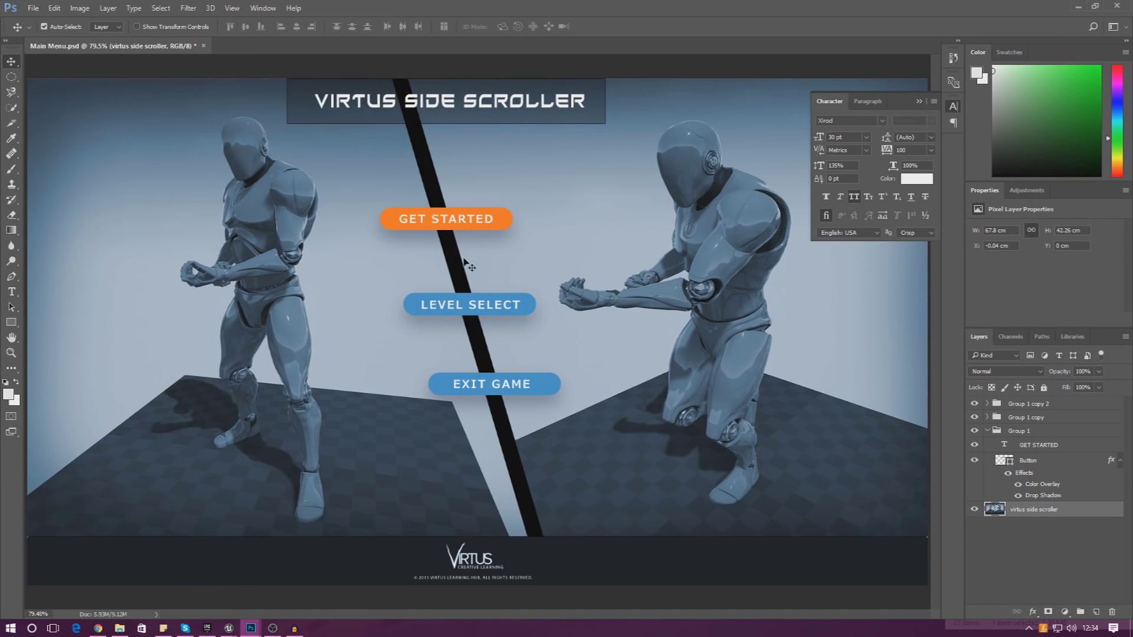
{"action": "left_click", "coordinate": [920, 102]}
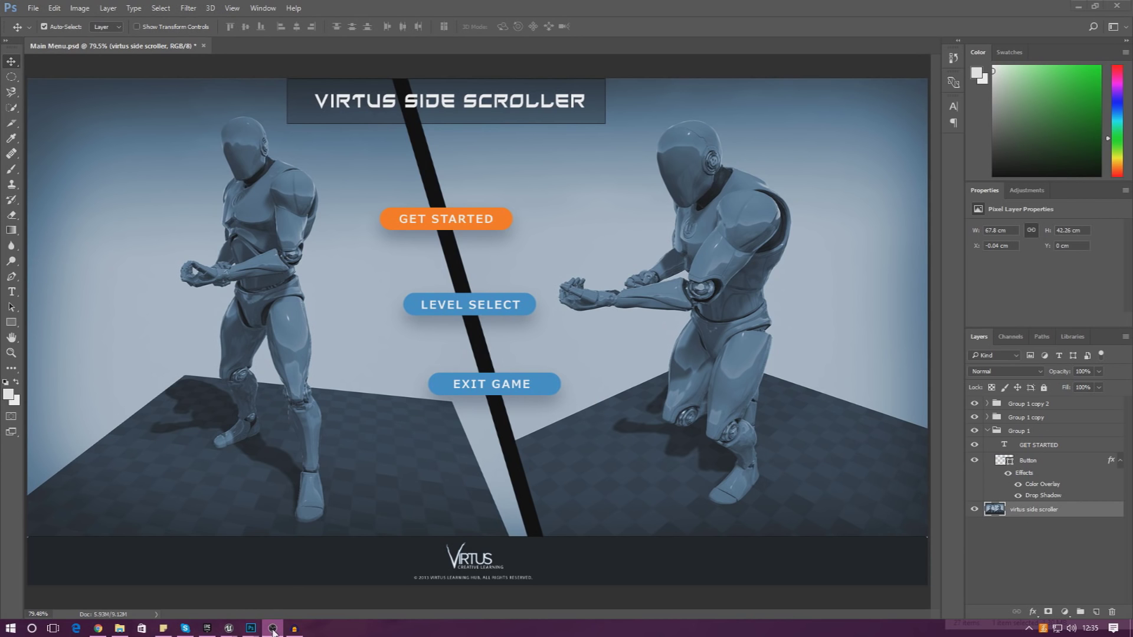
{"action": "mouse_move", "coordinate": [229, 629]}
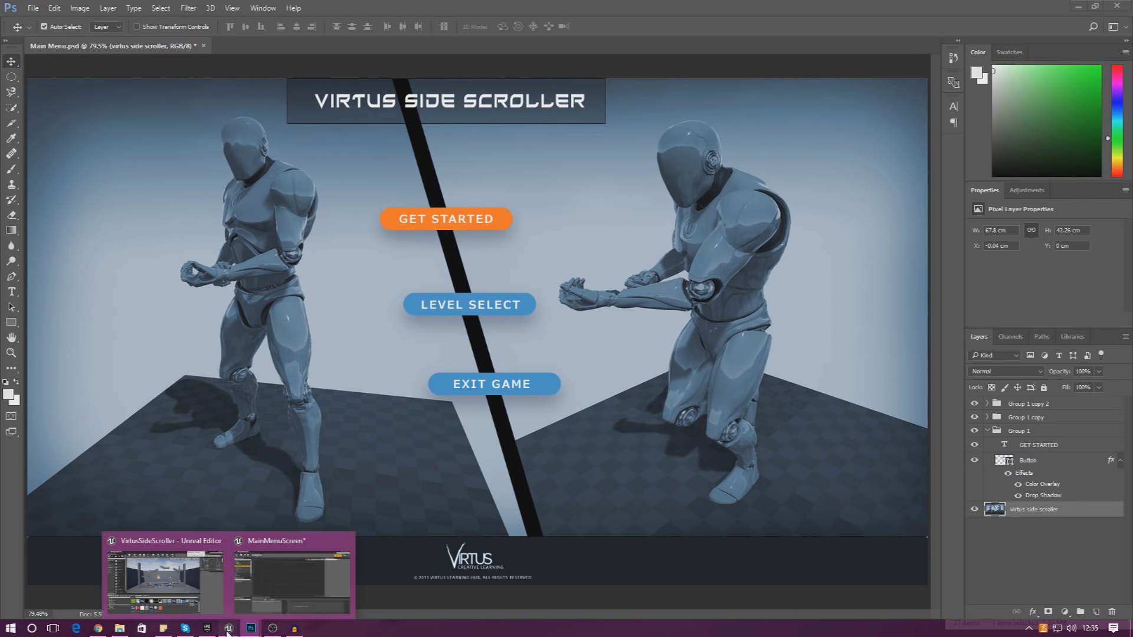
{"action": "left_click", "coordinate": [251, 590]}
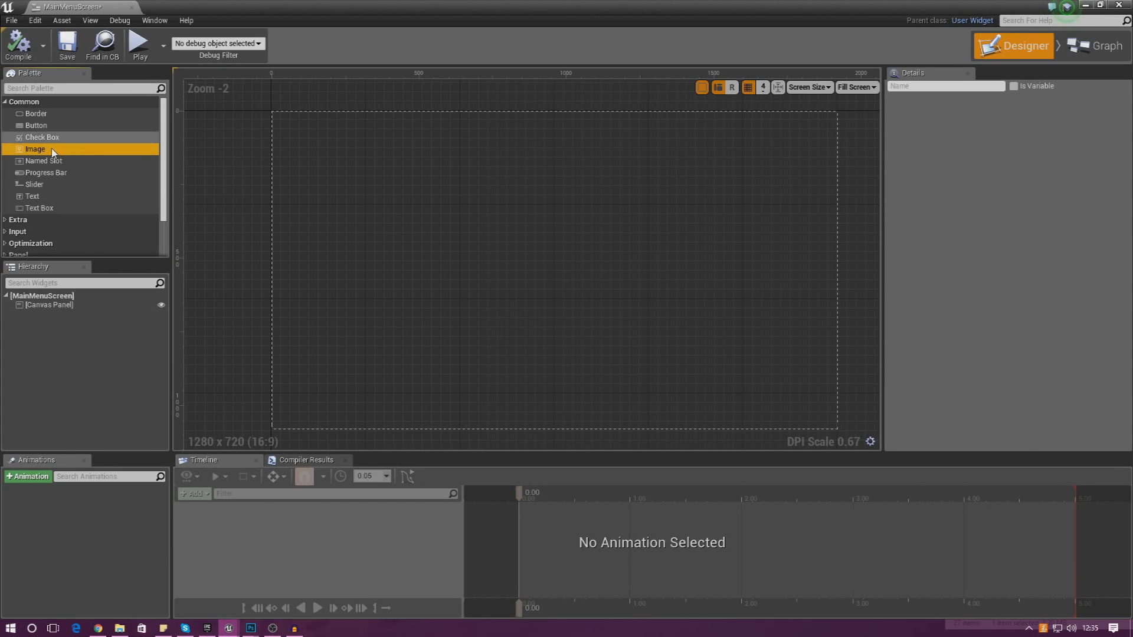
Add an Image widget to the MainMenuScreen canvas and set its size to 1920 by 1080.
{"action": "left_click_drag", "start_coordinate": [128, 151], "coordinate": [324, 145]}
{"action": "left_click", "coordinate": [1000, 176]}
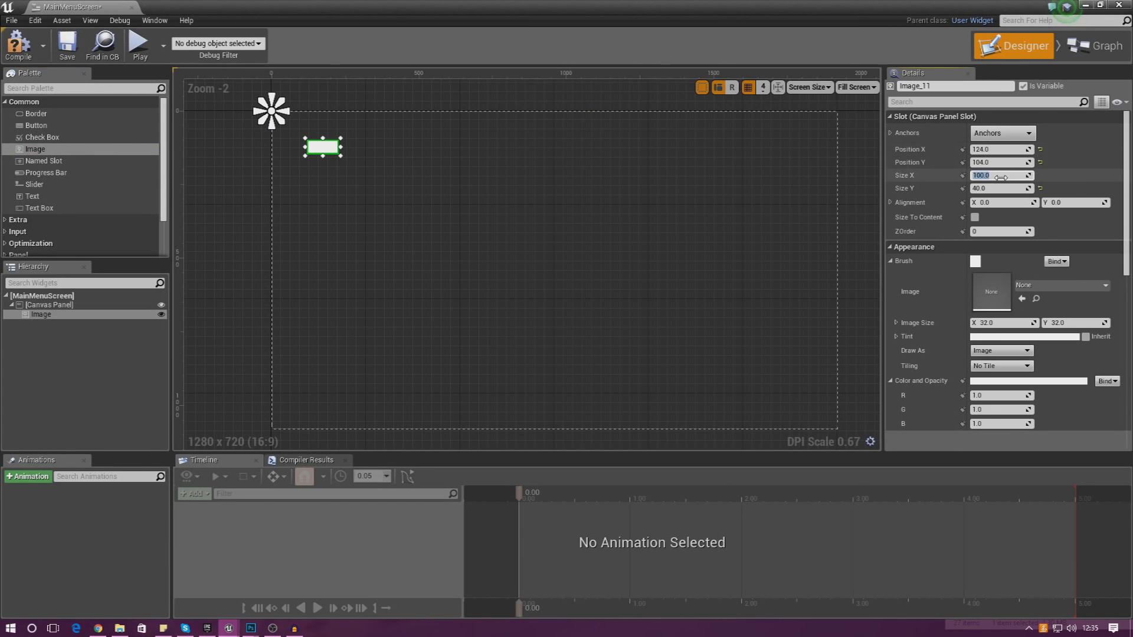
{"action": "type", "text": "1920"}
{"action": "key", "text": "Tab"}
{"action": "type", "text": "1080"}
{"action": "key", "text": "Return"}
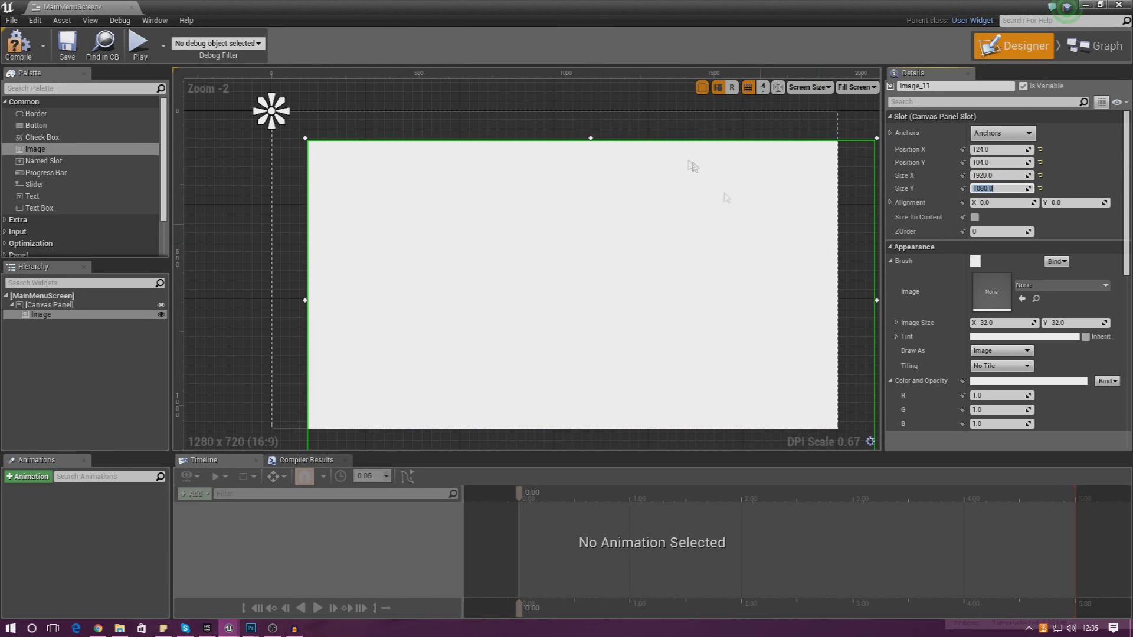
Move the white Image widget to the canvas origin and anchor it to stretch across the full canvas.
{"action": "left_click_drag", "start_coordinate": [658, 207], "coordinate": [628, 182]}
{"action": "left_click", "coordinate": [1004, 134]}
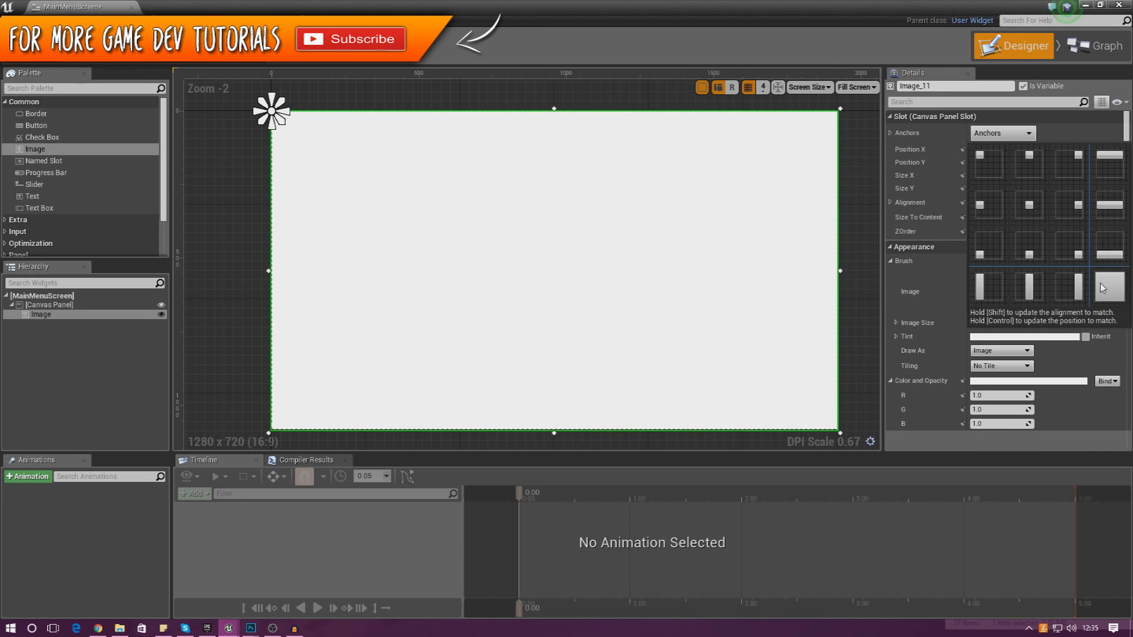
{"action": "left_click", "coordinate": [1101, 284]}
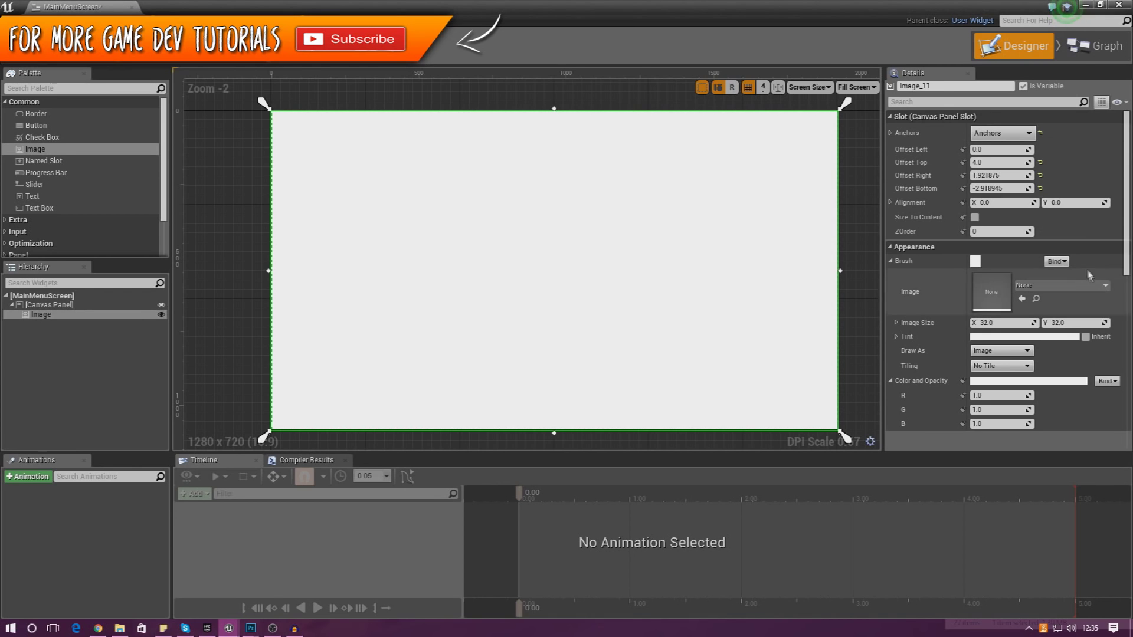
Set the Image widget's top, right and bottom offsets to 0 so it fills the canvas exactly.
{"action": "left_click", "coordinate": [988, 163]}
{"action": "type", "text": "0"}
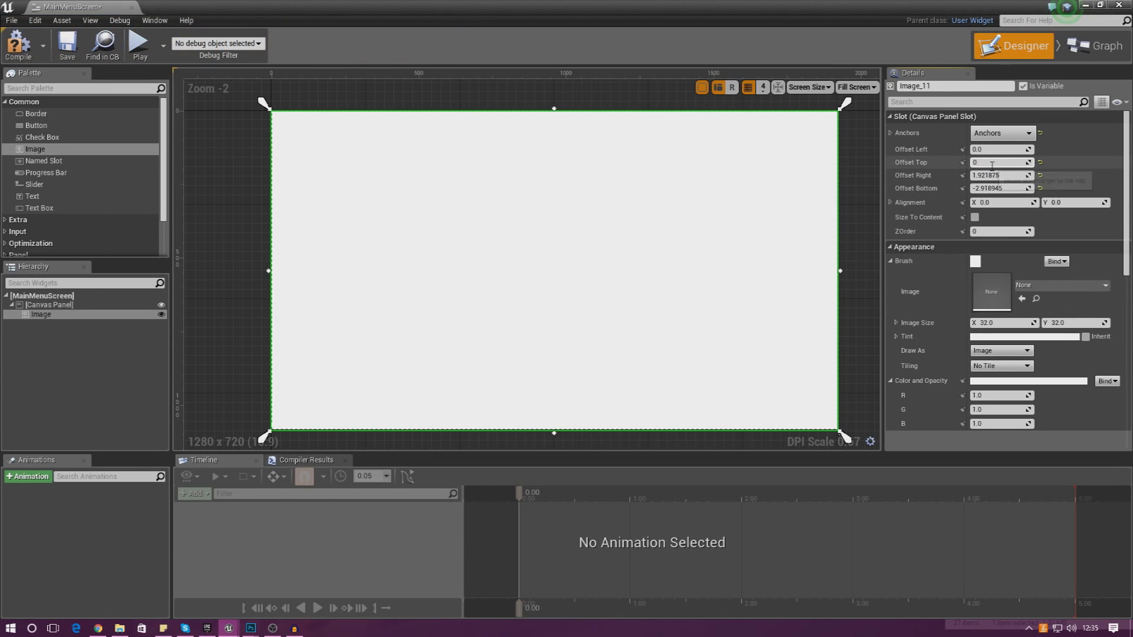
{"action": "key", "text": "Tab"}
{"action": "type", "text": "0"}
{"action": "key", "text": "Tab"}
{"action": "type", "text": "0"}
{"action": "key", "text": "Return"}
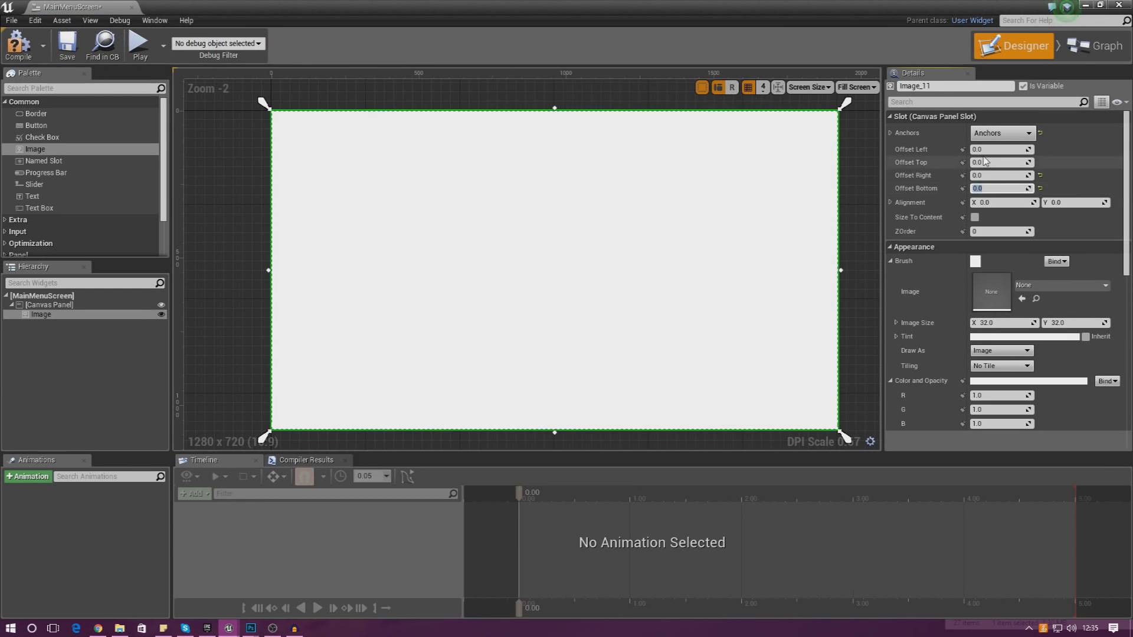
{"action": "left_click", "coordinate": [848, 271]}
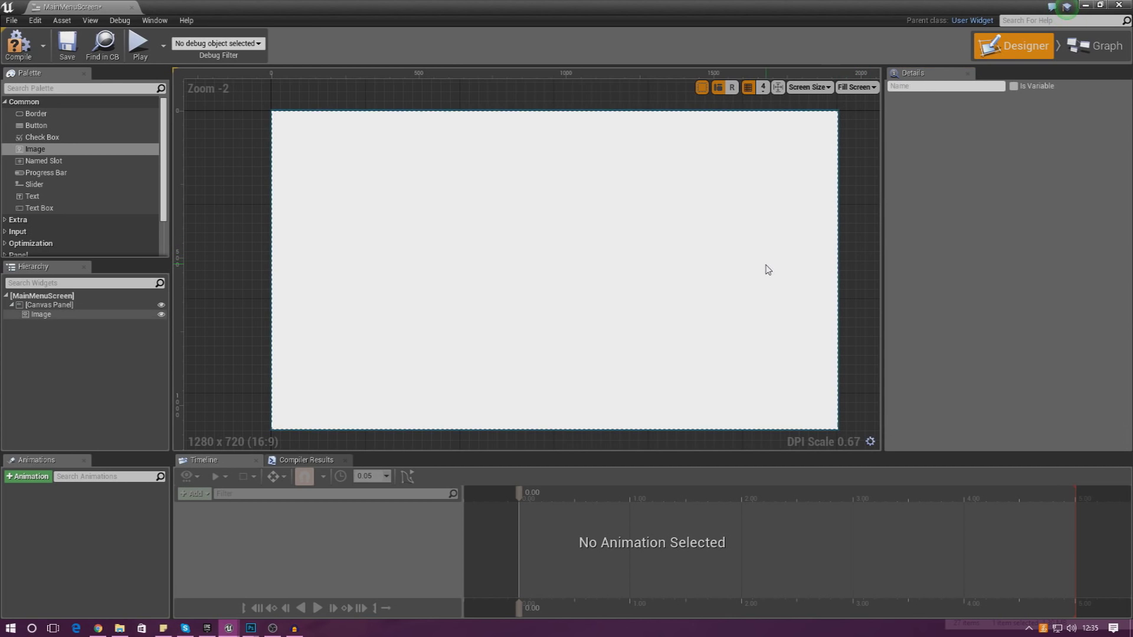
Assign the MainMenu texture as the brush image of the full-canvas Image widget.
{"action": "left_click", "coordinate": [772, 273]}
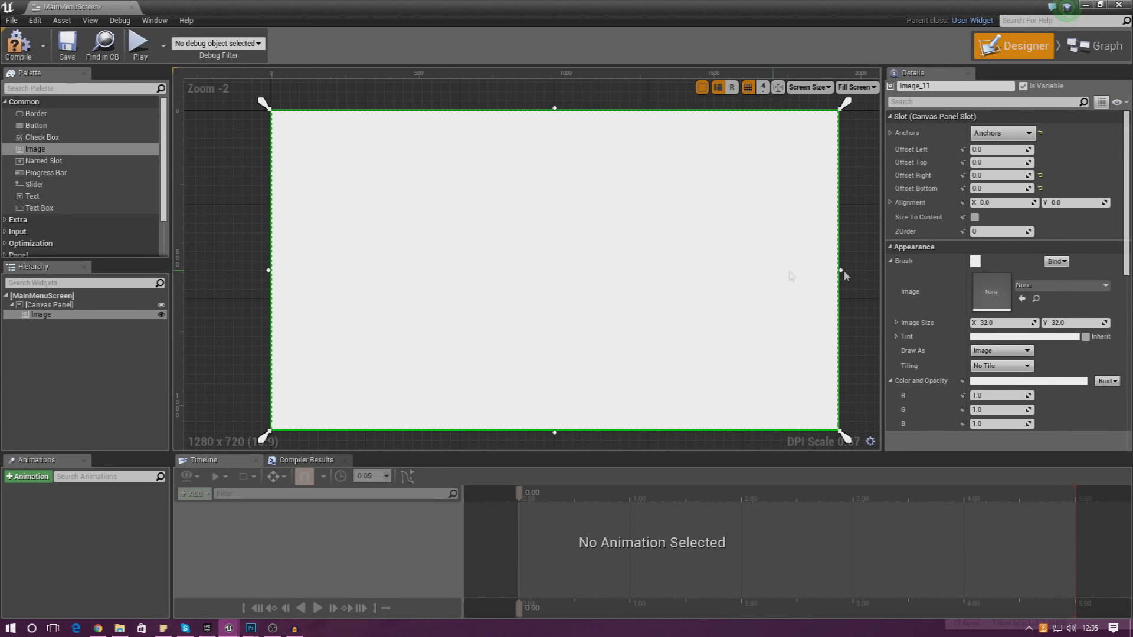
{"action": "left_click", "coordinate": [1046, 284]}
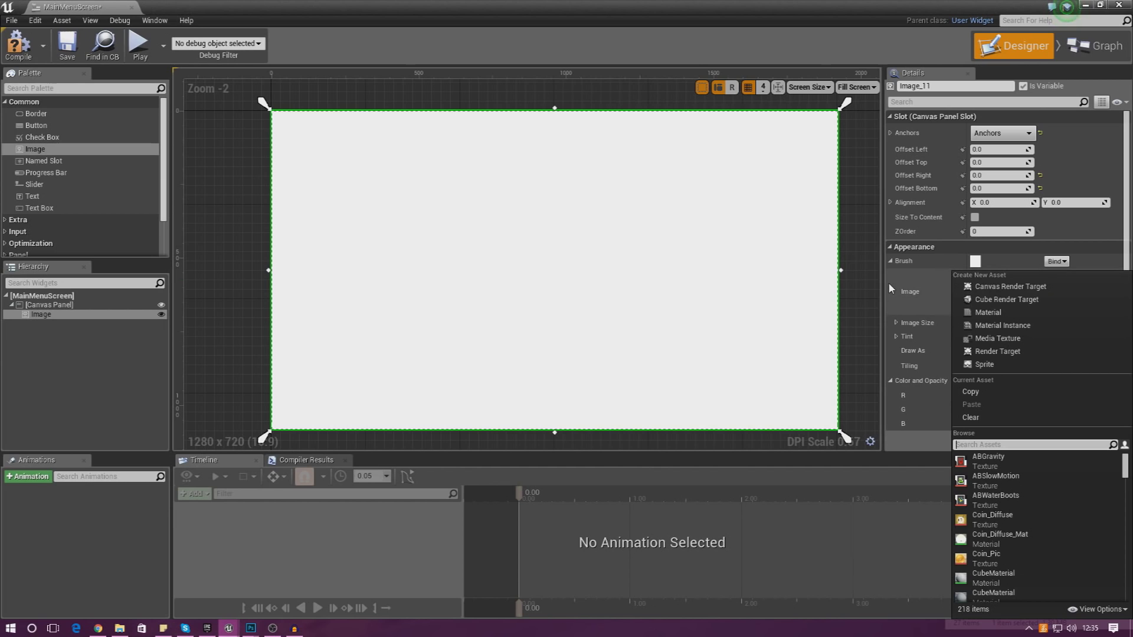
{"action": "type", "text": "mainmeu"}
{"action": "key", "text": "Left"}
{"action": "key", "text": "Delete"}
{"action": "type", "text": "n"}
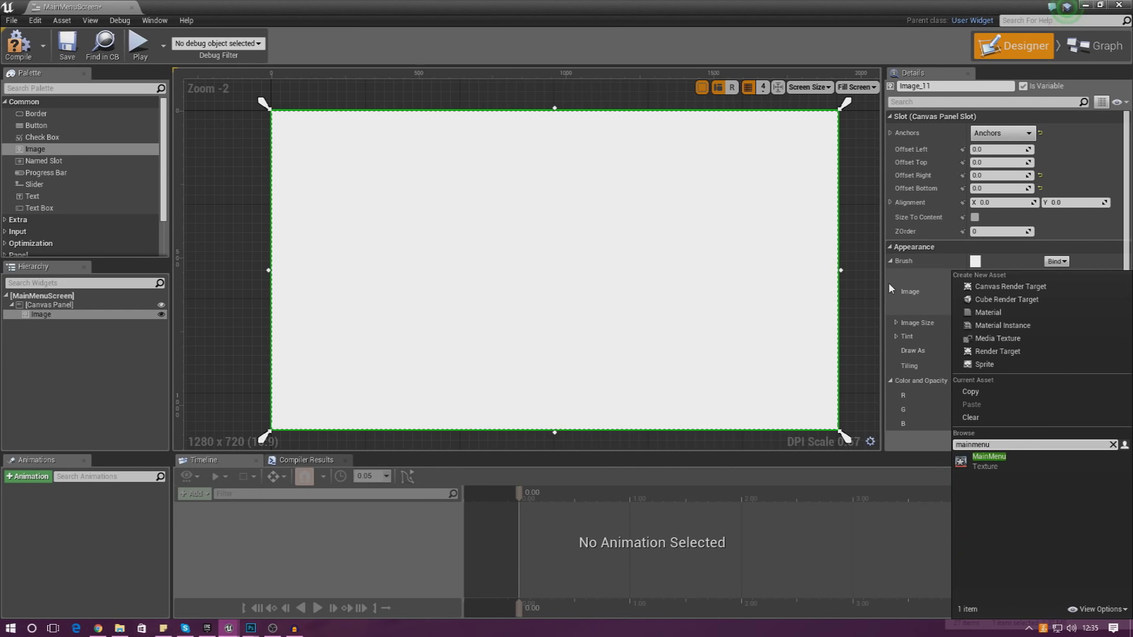
{"action": "left_click", "coordinate": [989, 459]}
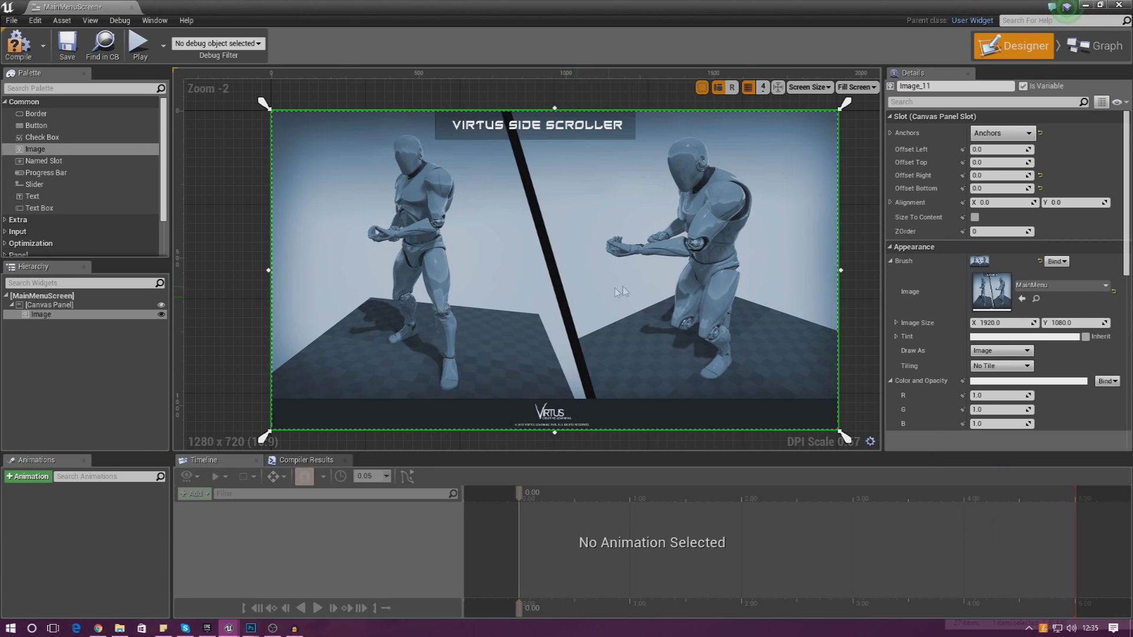
{"action": "left_click", "coordinate": [865, 247]}
{"action": "left_click", "coordinate": [585, 290]}
{"action": "left_click", "coordinate": [842, 229]}
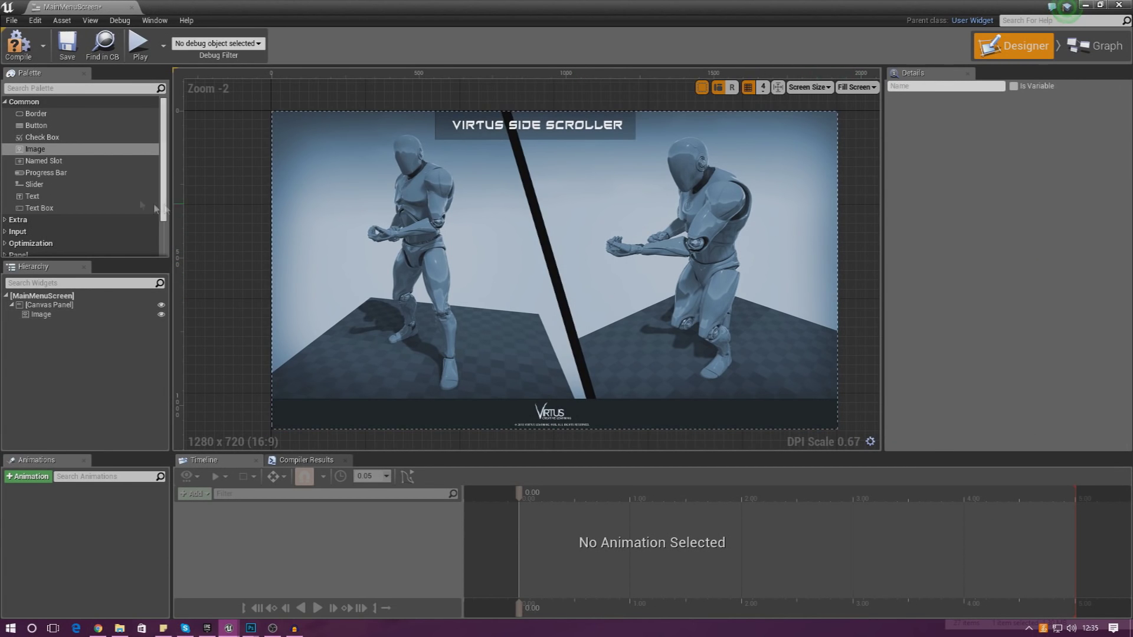
Add three Button widgets one below another along the black diagonal stripe, at about (824, 316), (920, 464) and (920, 604).
{"action": "left_click_drag", "start_coordinate": [40, 131], "coordinate": [516, 204]}
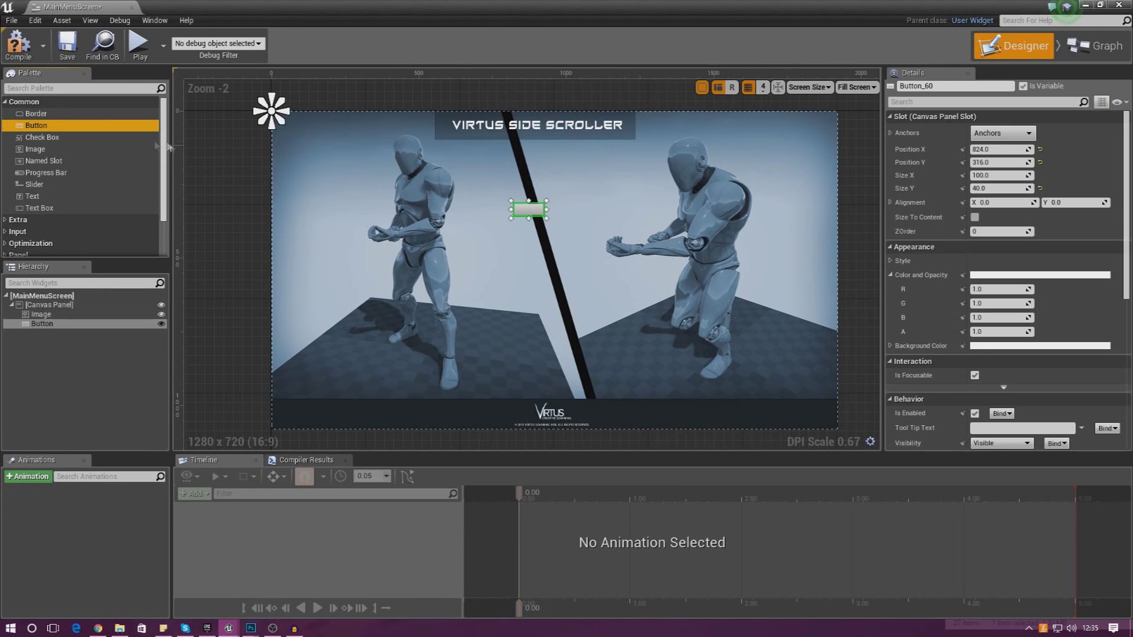
{"action": "left_click_drag", "start_coordinate": [36, 125], "coordinate": [474, 288]}
{"action": "mouse_move", "coordinate": [544, 295]}
{"action": "left_mouse_down"}
{"action": "mouse_move", "coordinate": [584, 303]}
{"action": "mouse_move", "coordinate": [559, 294]}
{"action": "left_mouse_up"}
Rename the uppermost button on the canvas as GetStartedBtn.
{"action": "left_click", "coordinate": [521, 211]}
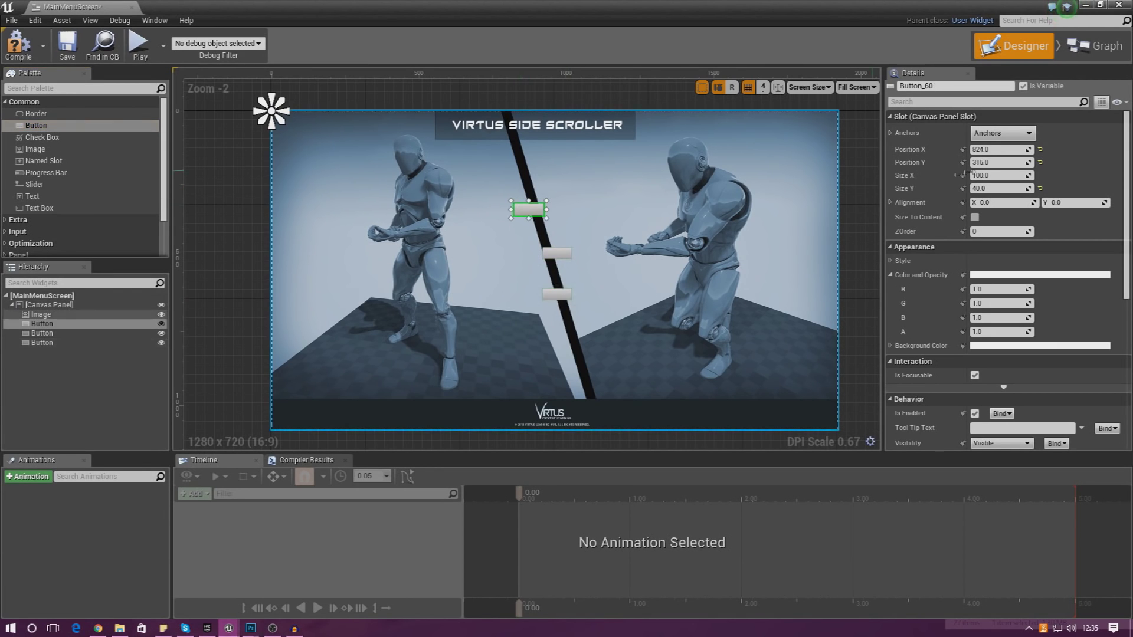
{"action": "left_click", "coordinate": [900, 86]}
{"action": "type", "text": "G"}
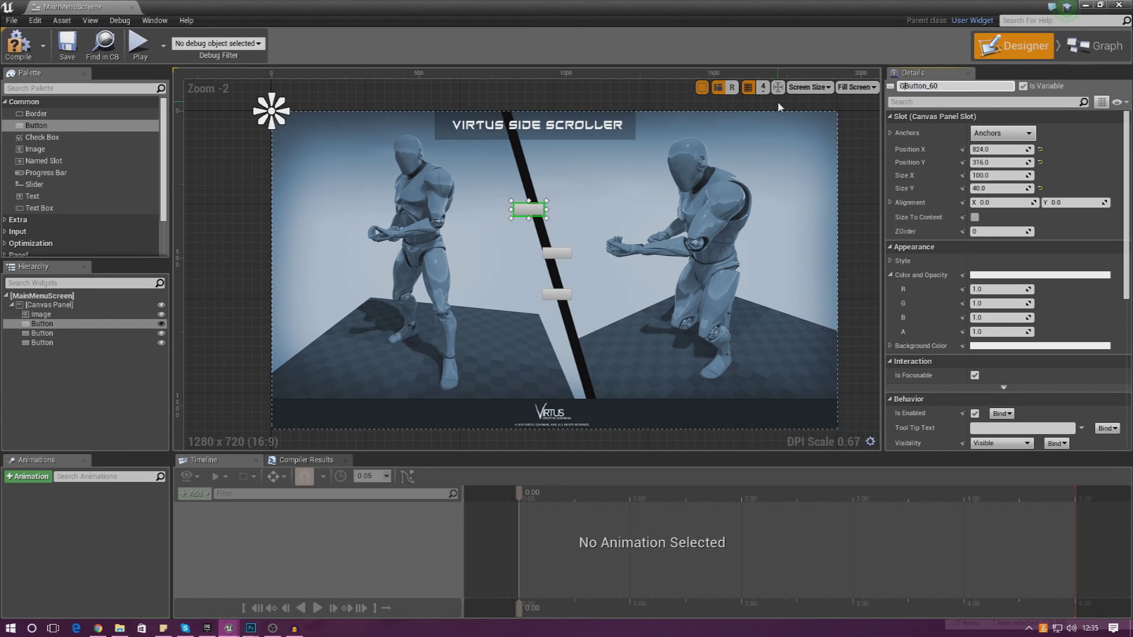
{"action": "key", "text": "ctrl+a"}
{"action": "type", "text": "GetStartedBTN"}
{"action": "key", "text": "BackSpace"}
{"action": "key", "text": "BackSpace"}
{"action": "type", "text": "tn"}
{"action": "key", "text": "Return"}
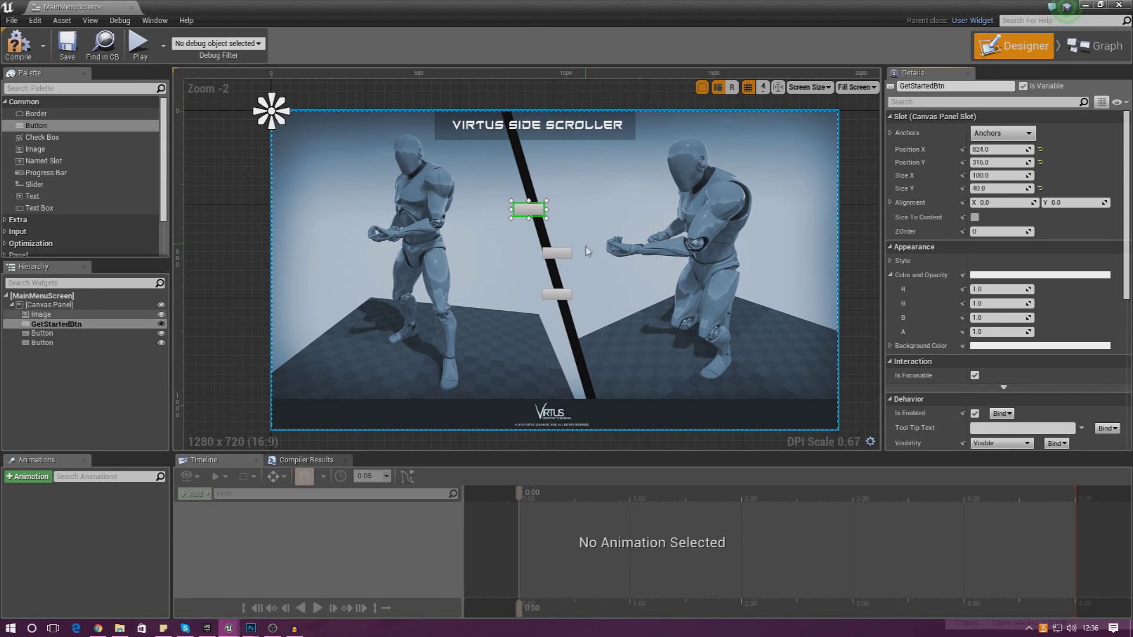
Rename the middle button on the canvas as LevelSelectBtn.
{"action": "left_click", "coordinate": [564, 255]}
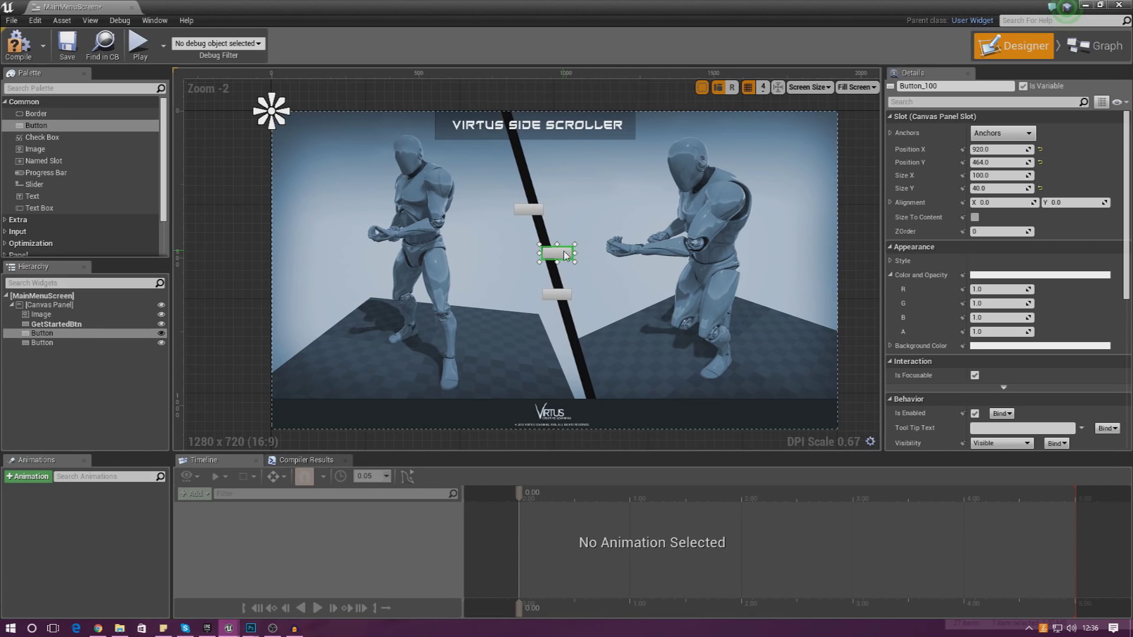
{"action": "left_click", "coordinate": [943, 86]}
{"action": "double_click", "coordinate": [962, 89]}
{"action": "type", "text": "LevelSelectBtn"}
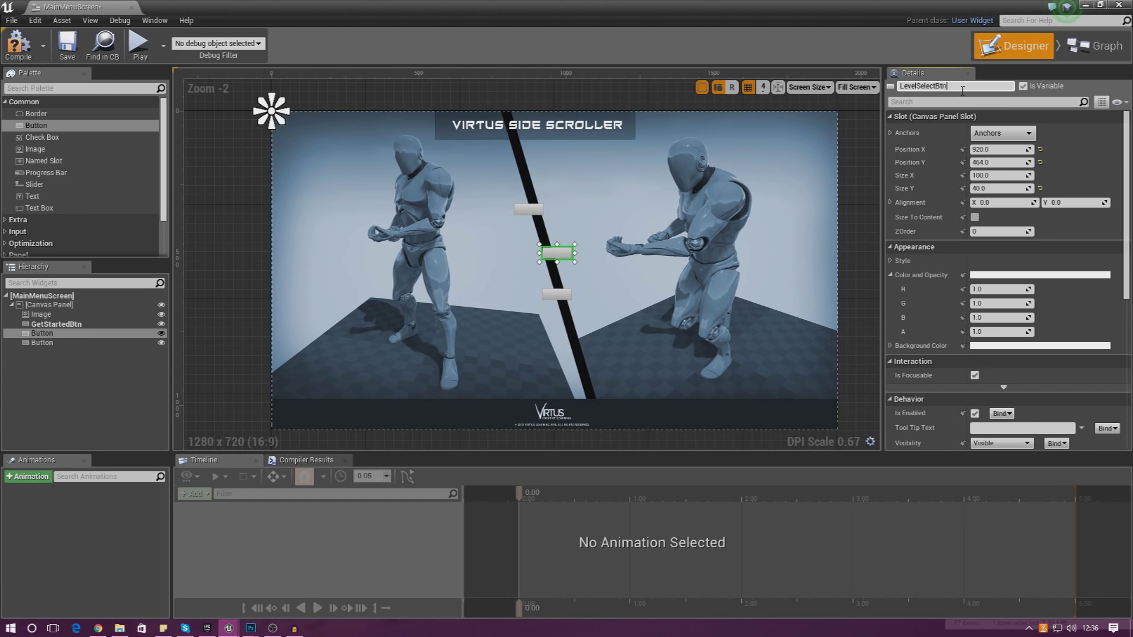
{"action": "key", "text": "Return"}
Rename the lowest button on the canvas as ExitGameBtn.
{"action": "left_click", "coordinate": [557, 294]}
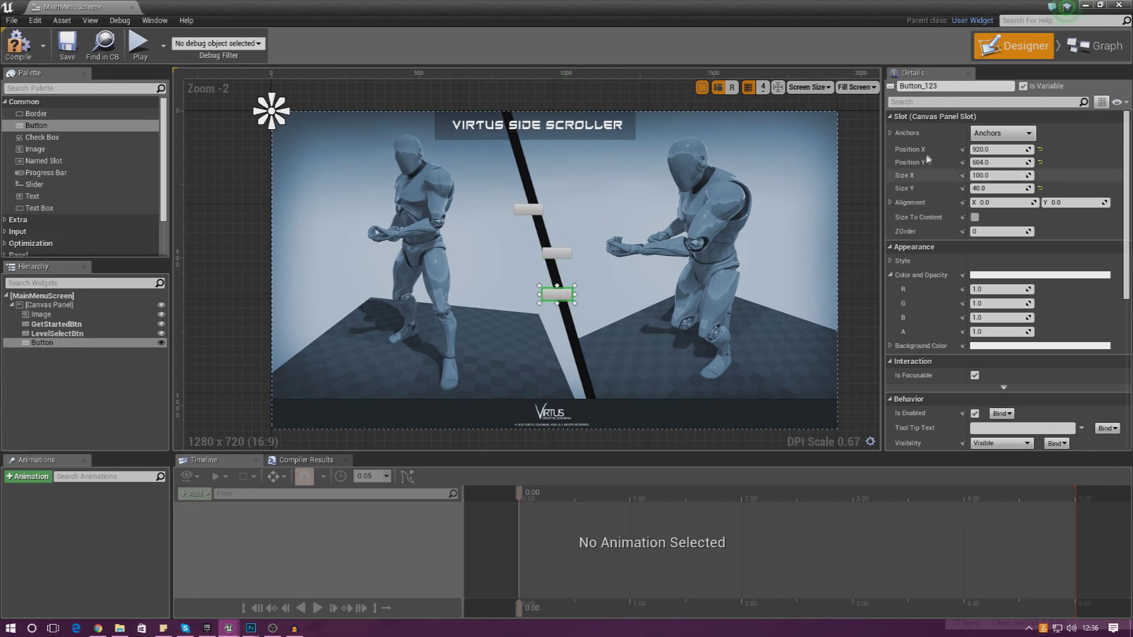
{"action": "double_click", "coordinate": [947, 86]}
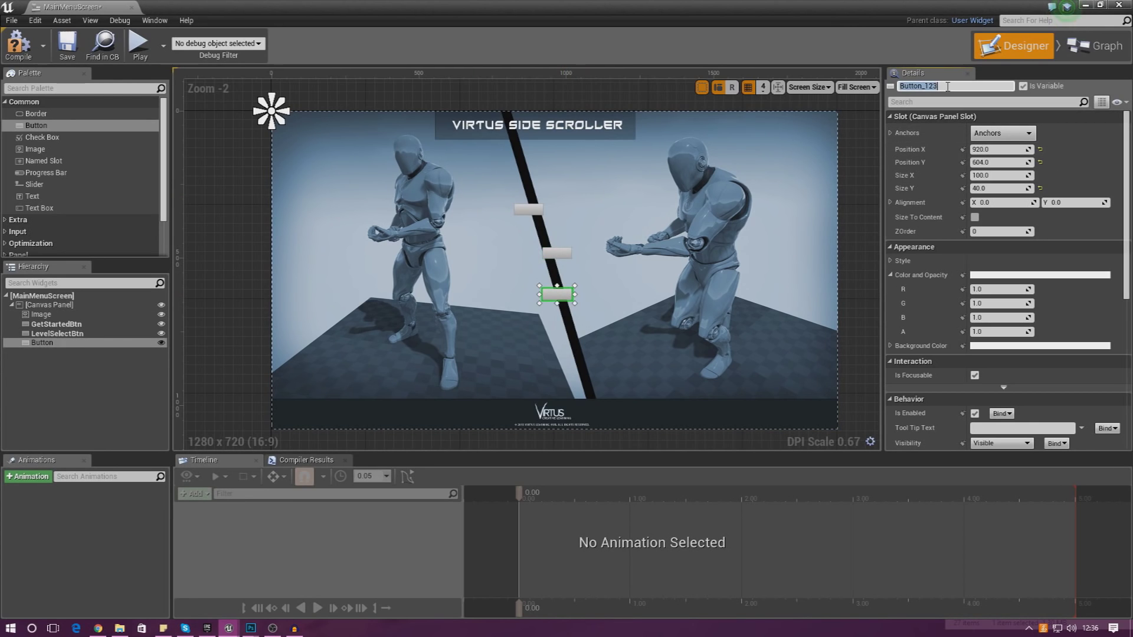
{"action": "type", "text": "ExitGameBtn"}
{"action": "key", "text": "Return"}
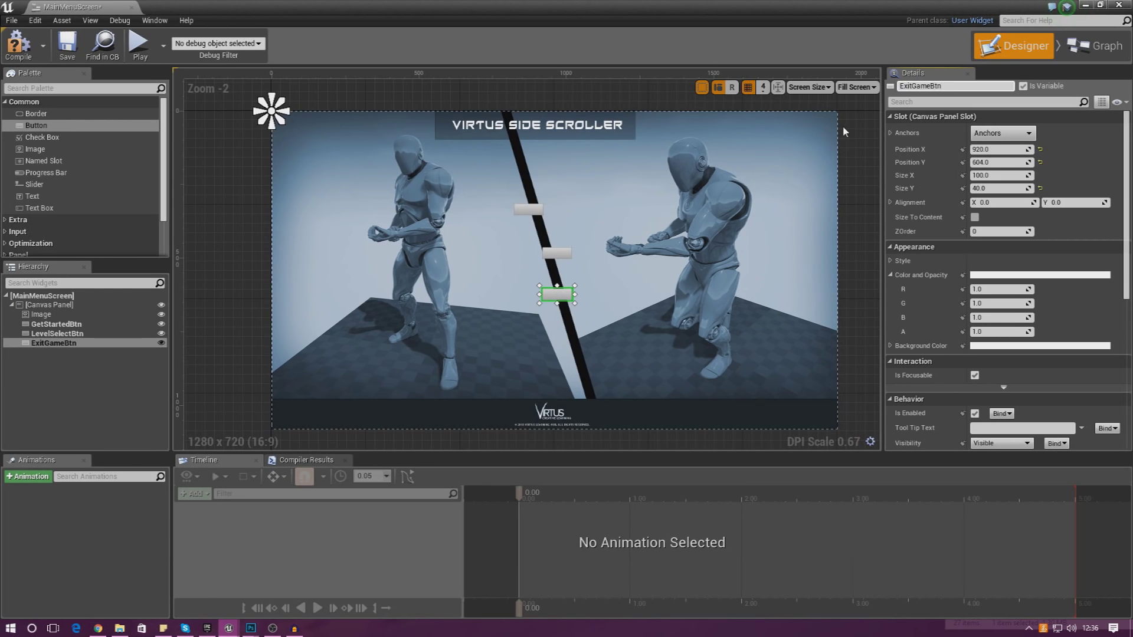
Review the properties of GetStartedBtn and switch to the Main Menu.psd design in Photoshop.
{"action": "left_click", "coordinate": [529, 209]}
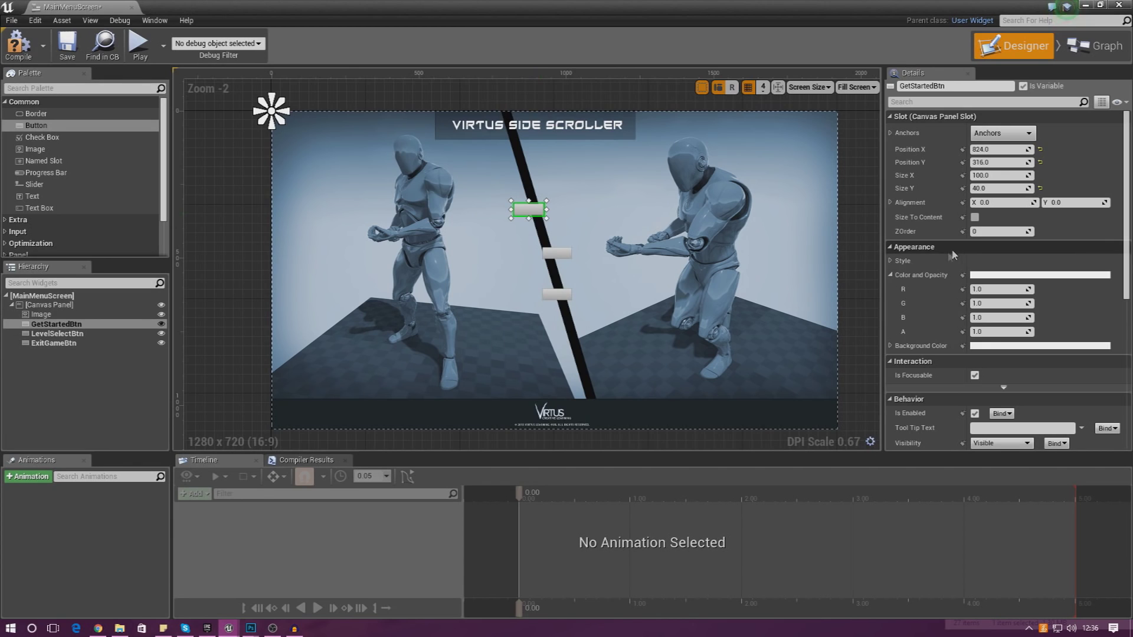
{"action": "scroll", "coordinate": [987, 177], "scroll_direction": "down", "scroll_amount": 8}
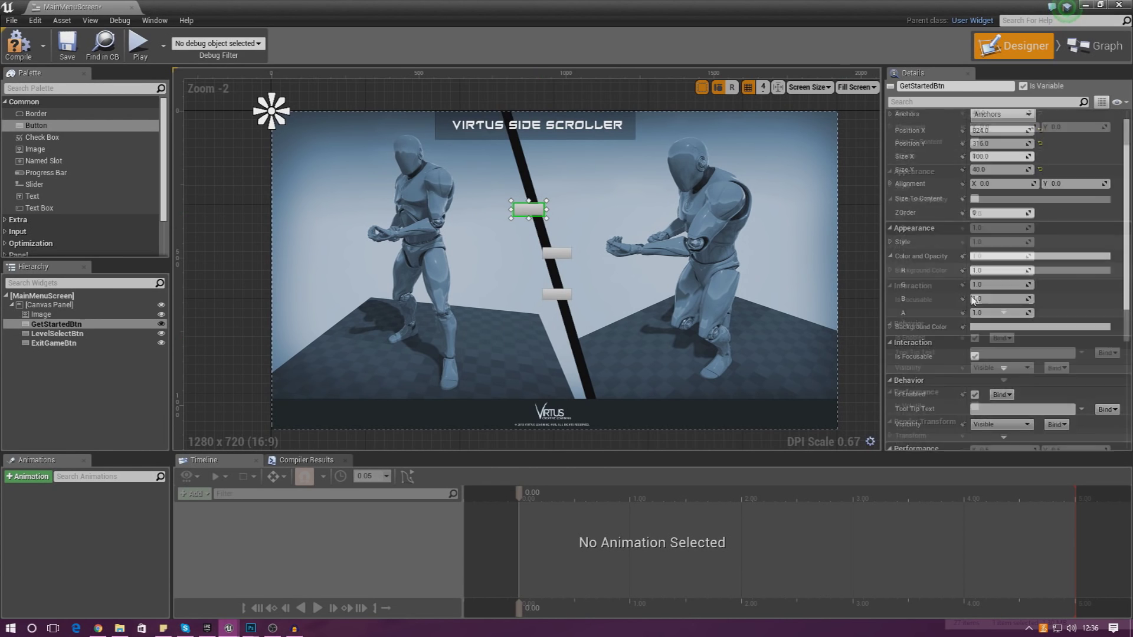
{"action": "scroll", "coordinate": [986, 332], "scroll_direction": "up", "scroll_amount": 3}
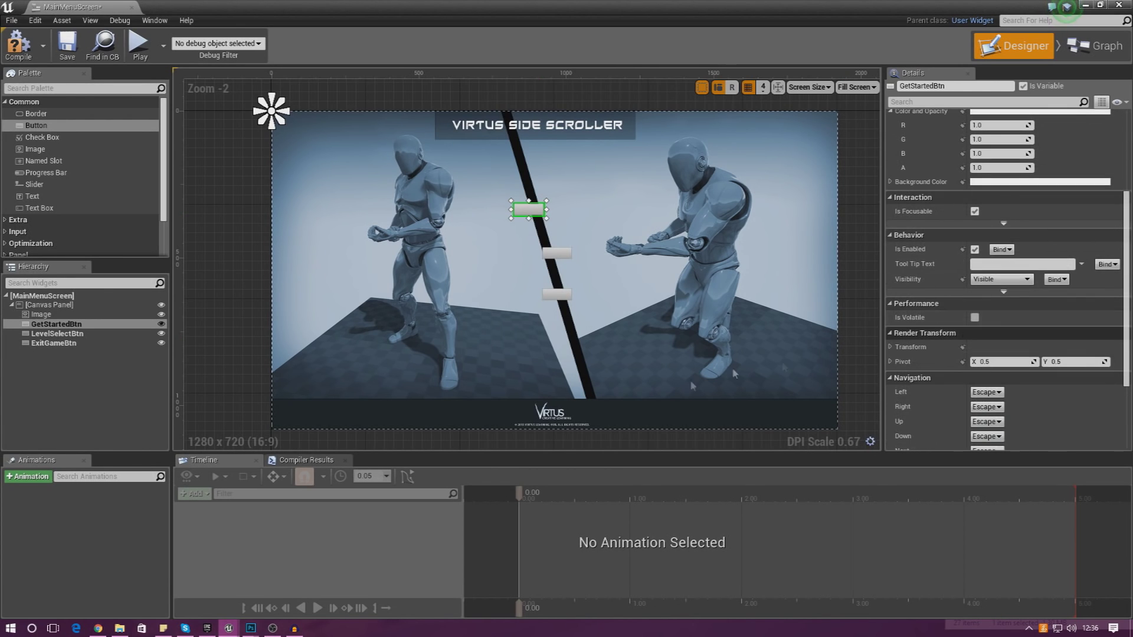
{"action": "scroll", "coordinate": [688, 305], "scroll_direction": "up", "scroll_amount": 5}
{"action": "mouse_move", "coordinate": [248, 630]}
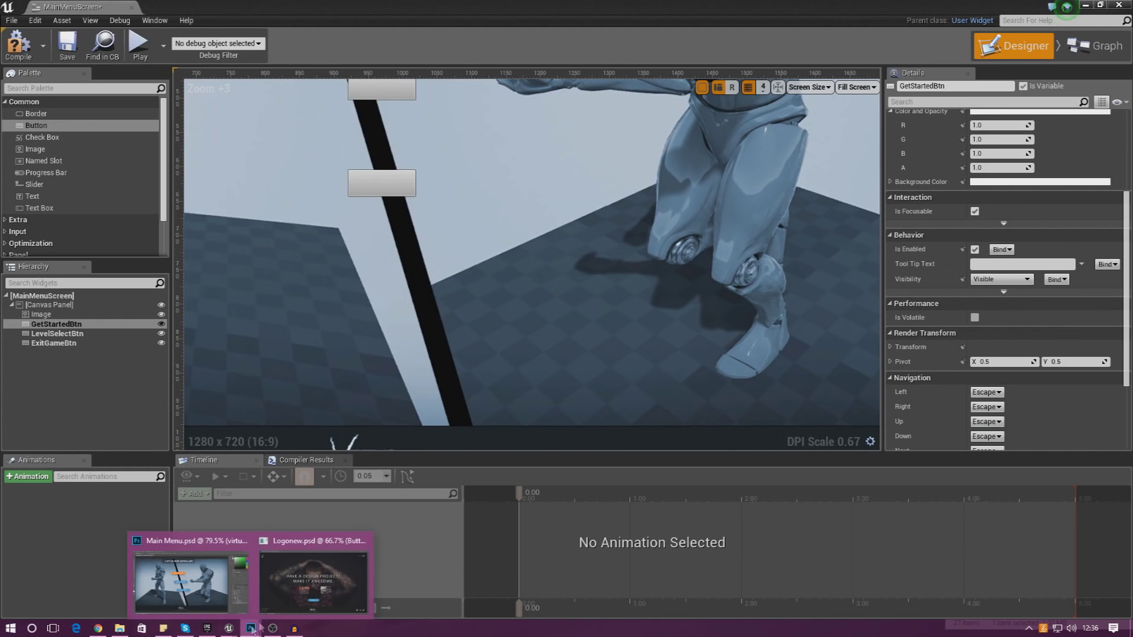
{"action": "left_click", "coordinate": [190, 576]}
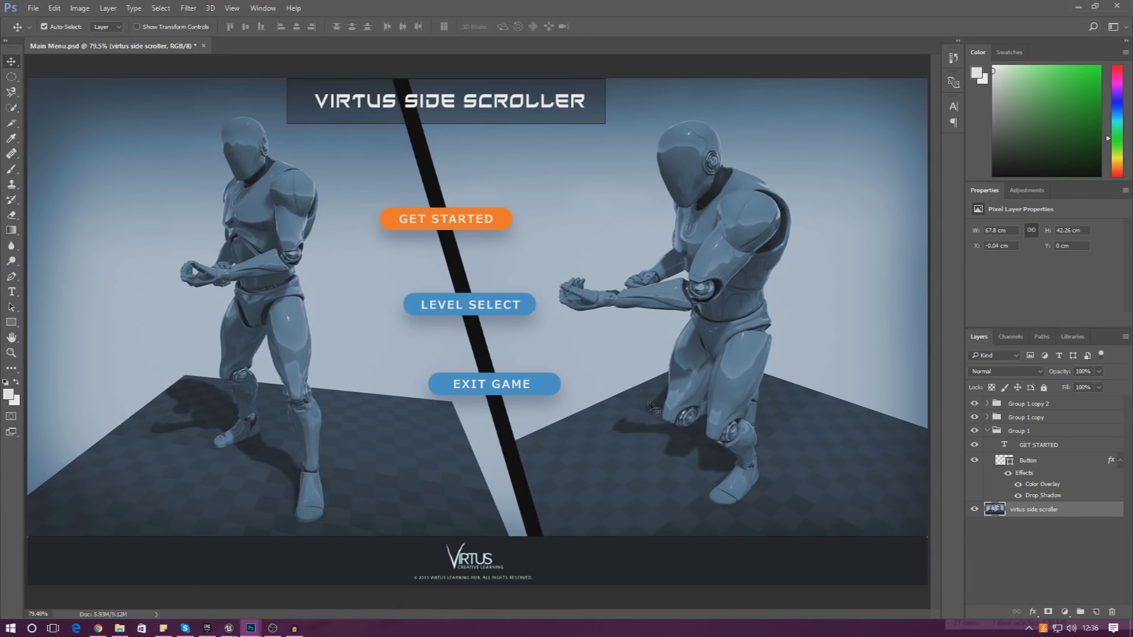
Select the Button and GET STARTED layers in Group 1 and rasterize the GET STARTED text.
{"action": "left_click", "coordinate": [472, 235]}
{"action": "left_click", "coordinate": [1042, 447], "text": "shift"}
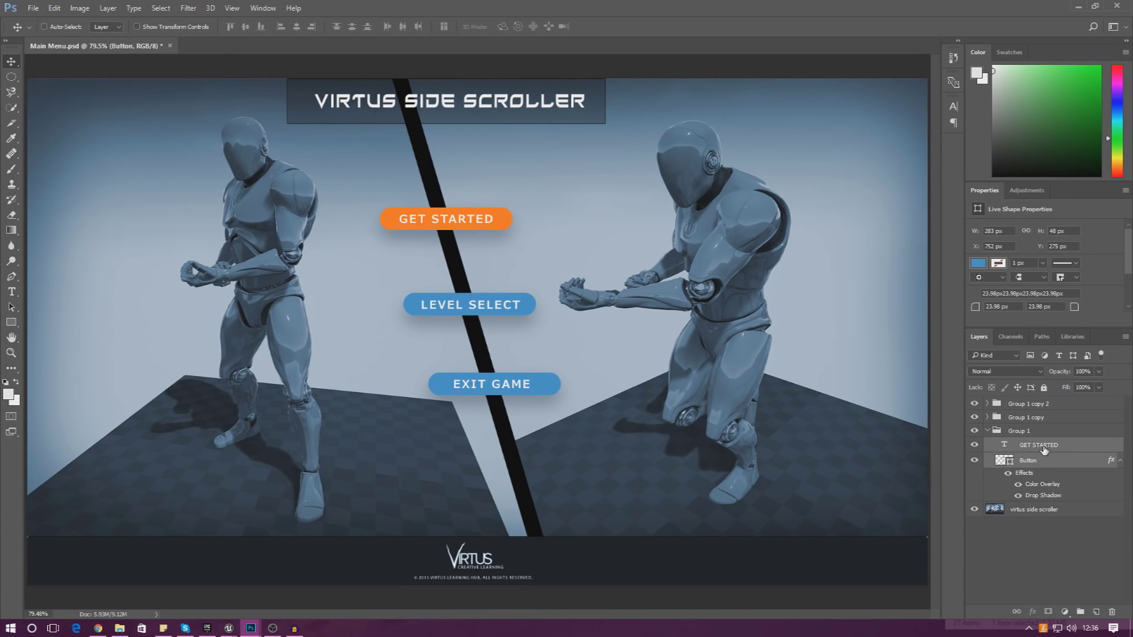
{"action": "right_click", "coordinate": [1043, 448]}
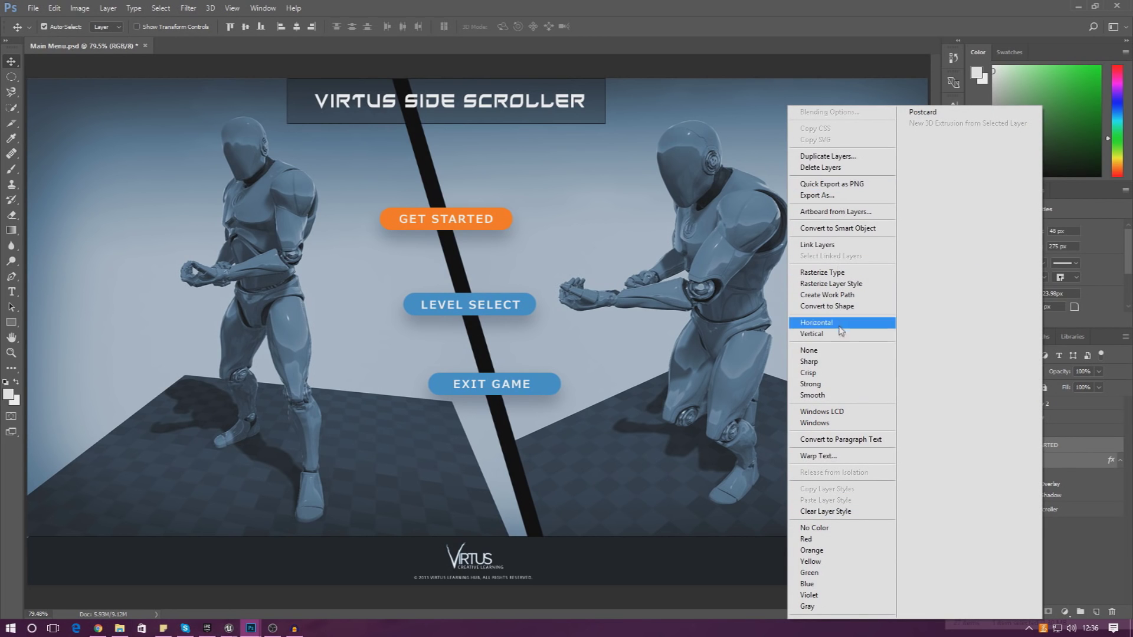
{"action": "left_click", "coordinate": [822, 272]}
{"action": "right_click", "coordinate": [1039, 465]}
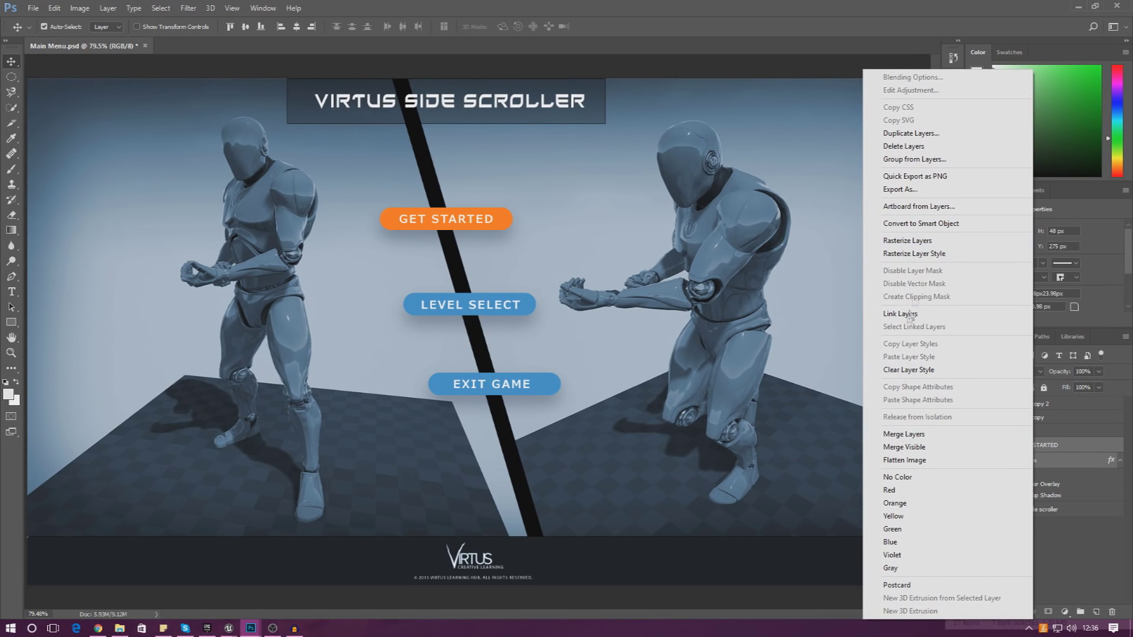
{"action": "key", "text": "Escape"}
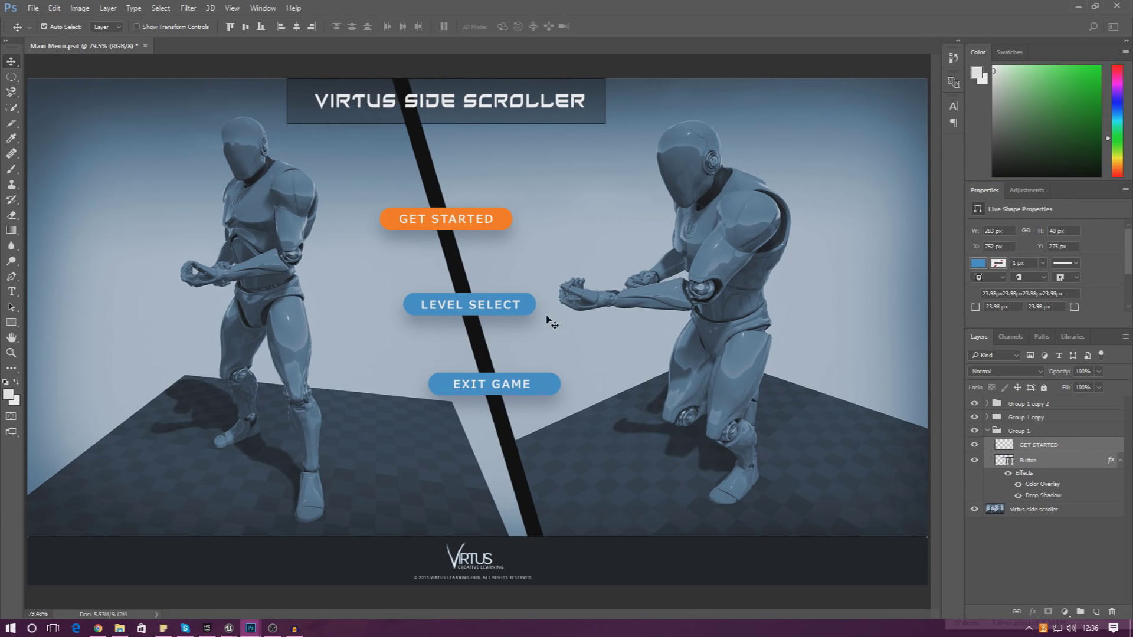
{"action": "key", "text": "ctrl+shift+alt+w"}
{"action": "left_click_drag", "start_coordinate": [308, 106], "coordinate": [470, 120]}
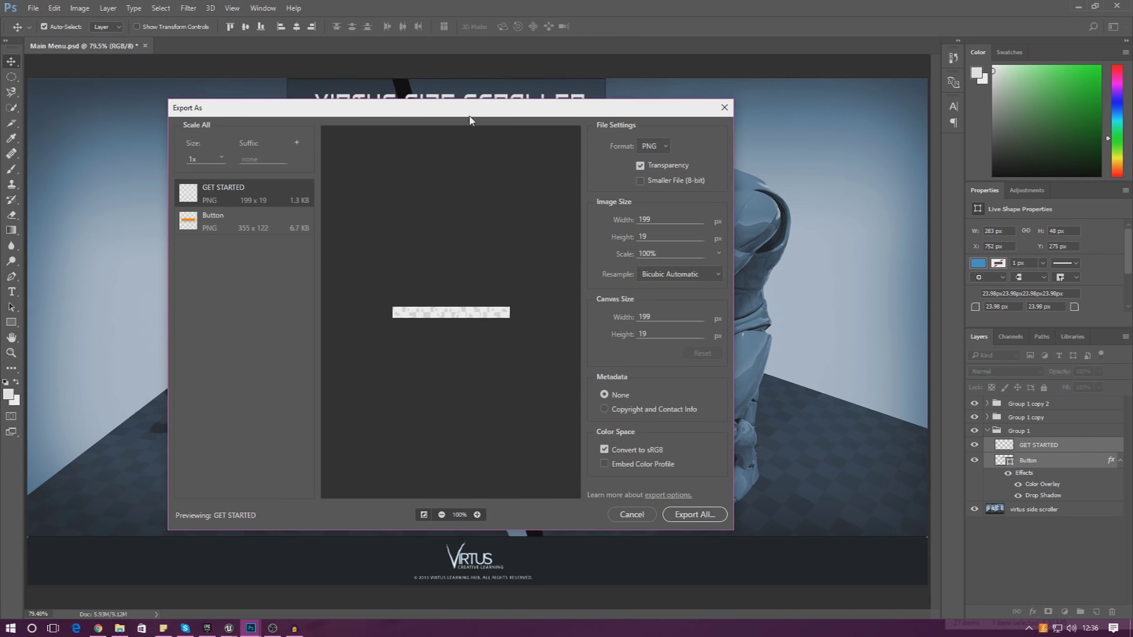
{"action": "left_click", "coordinate": [724, 108]}
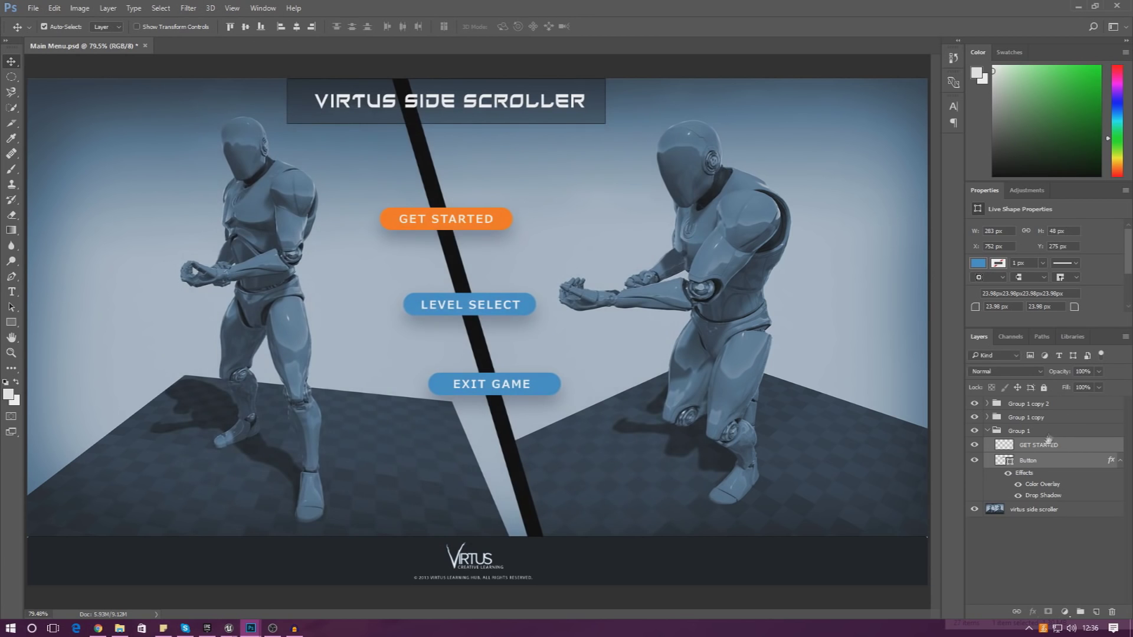
Merge the GET STARTED text layer and the orange Button layer of Group 1 into one layer.
{"action": "right_click", "coordinate": [1044, 445]}
{"action": "left_click", "coordinate": [914, 434]}
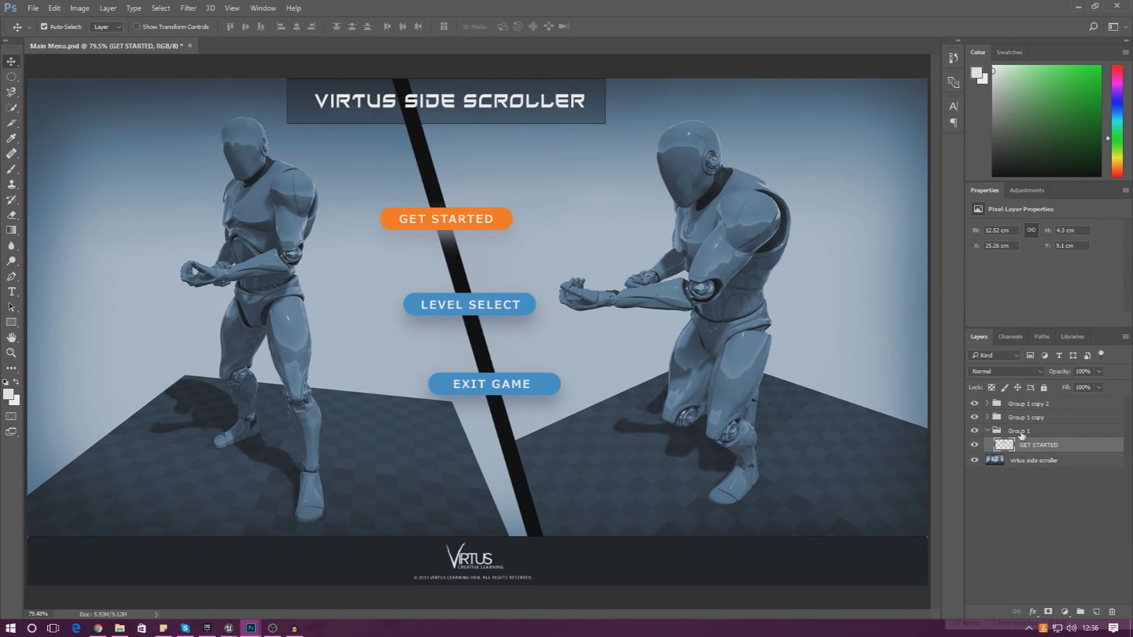
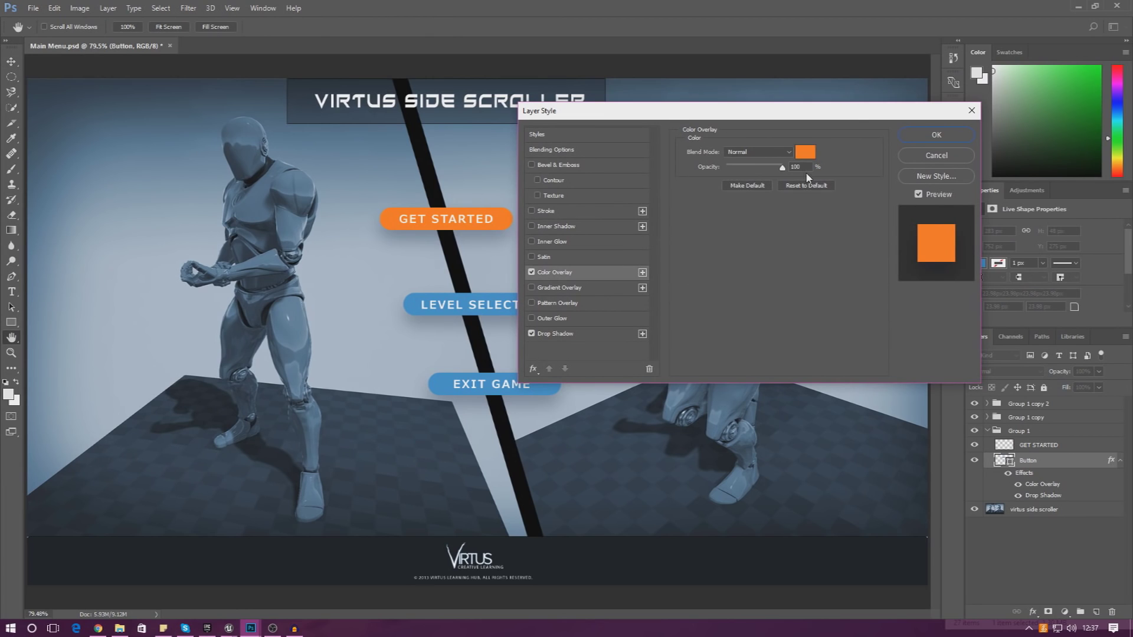
Change the Get Started button's Color Overlay to the LEVEL SELECT button's blue, and merge the Button layer with the GET STARTED layer.
{"action": "left_click", "coordinate": [456, 309]}
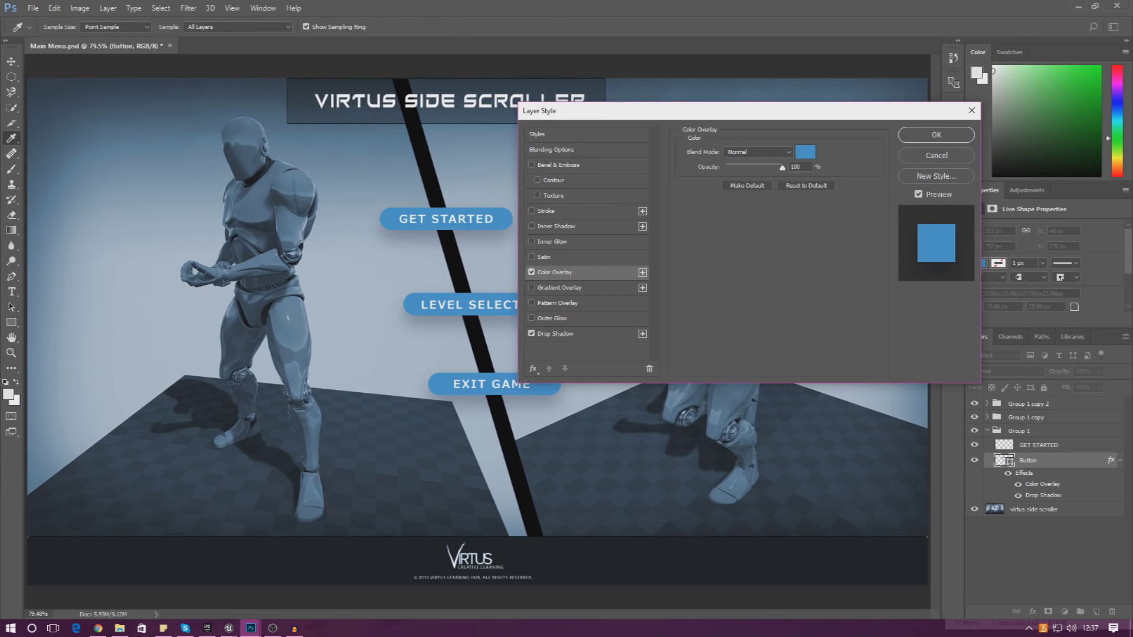
{"action": "left_click", "coordinate": [934, 135]}
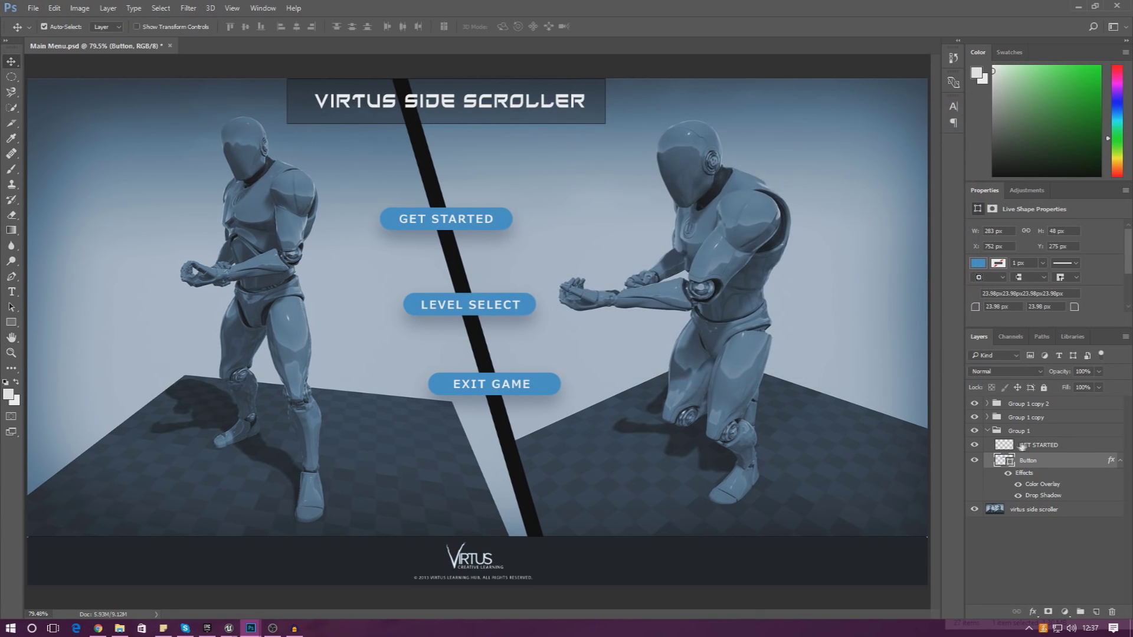
{"action": "left_click", "coordinate": [1020, 447], "text": "shift"}
{"action": "right_click", "coordinate": [1029, 447]}
{"action": "left_click", "coordinate": [932, 435]}
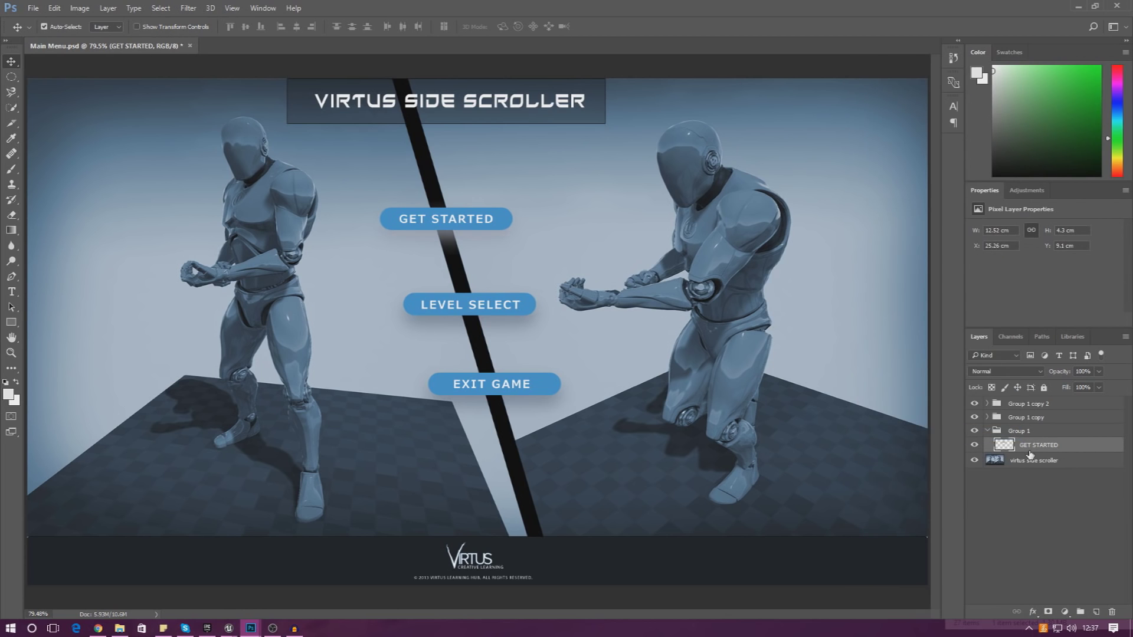
Export the merged GET STARTED layer as a PNG named GetStartedBtn in the SideScroller folder.
{"action": "right_click", "coordinate": [1029, 452]}
{"action": "left_click", "coordinate": [900, 189]}
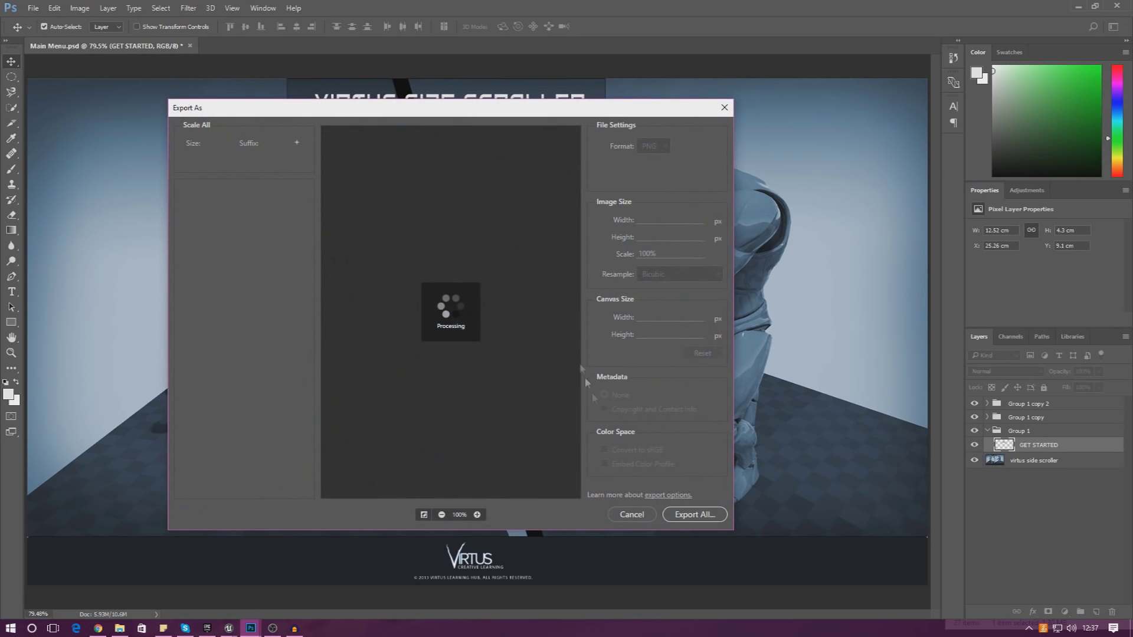
{"action": "left_click", "coordinate": [675, 514]}
{"action": "type", "text": "GetStartedBtn"}
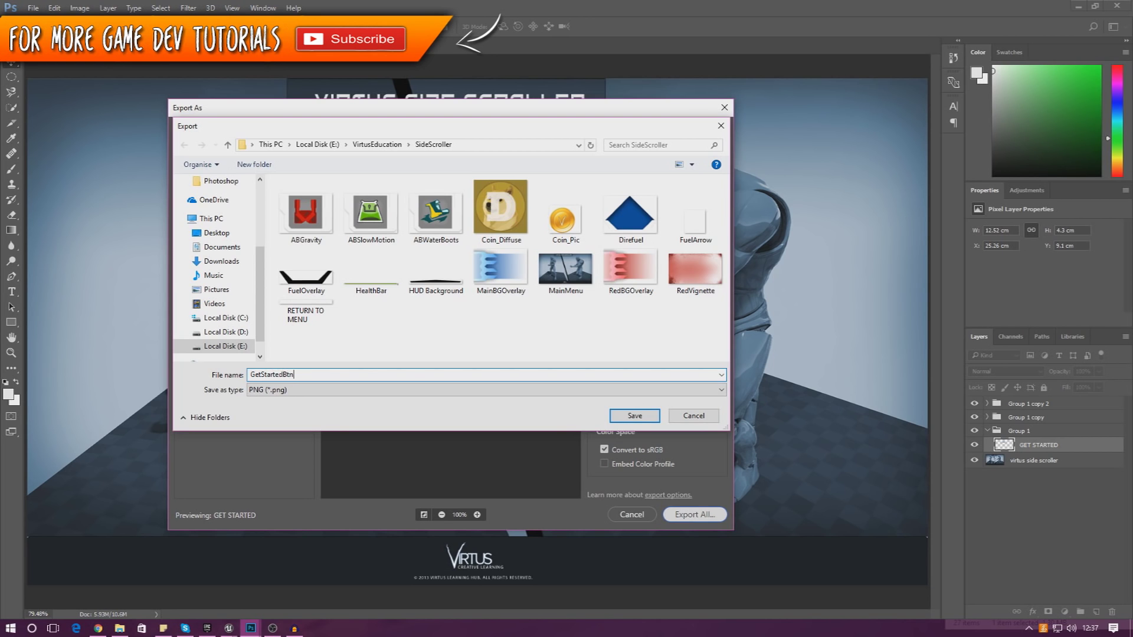
{"action": "key", "text": "Return"}
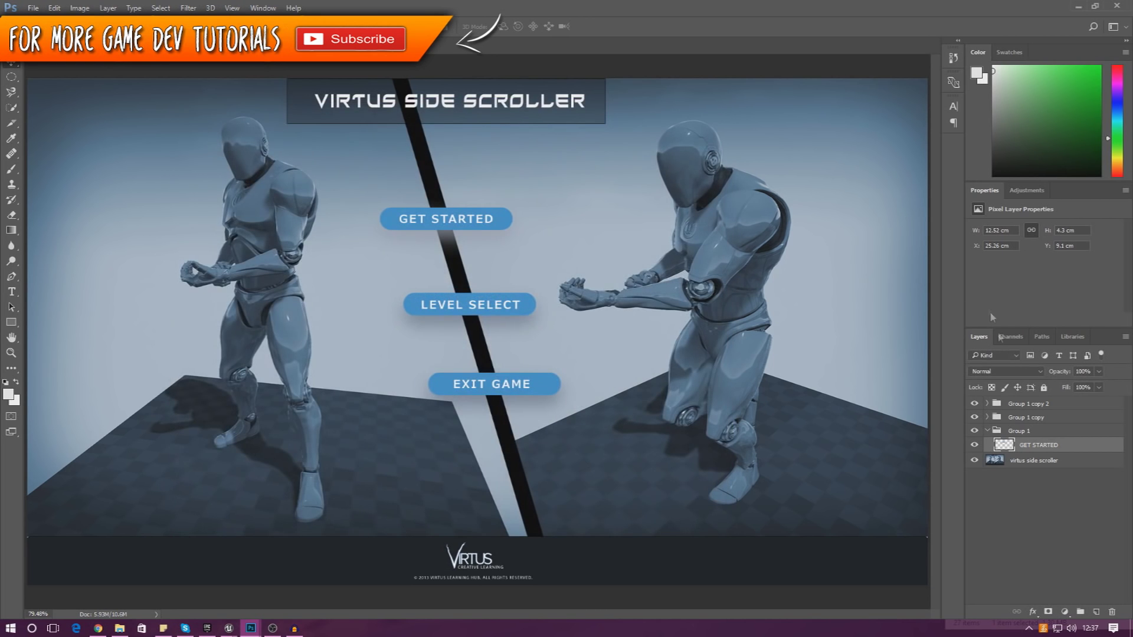
Rasterize the LEVEL SELECT text in Group 1 copy and merge it with its Button layer.
{"action": "left_click", "coordinate": [987, 430]}
{"action": "left_click", "coordinate": [986, 417]}
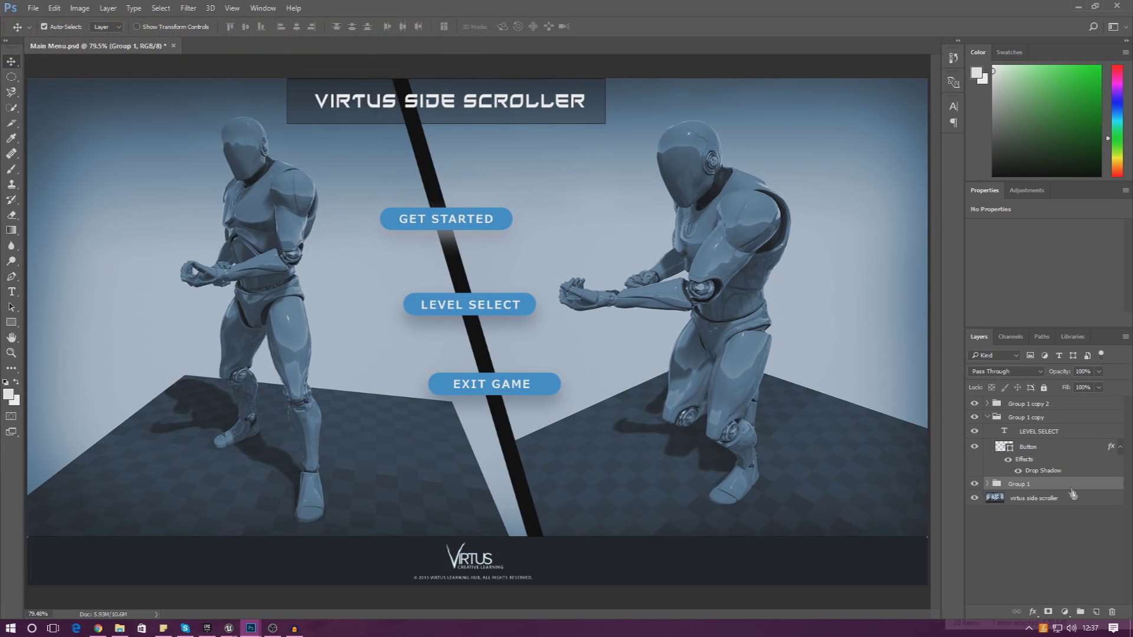
{"action": "left_click", "coordinate": [1046, 446]}
{"action": "left_click", "coordinate": [1042, 431], "text": "shift"}
{"action": "right_click", "coordinate": [1040, 432]}
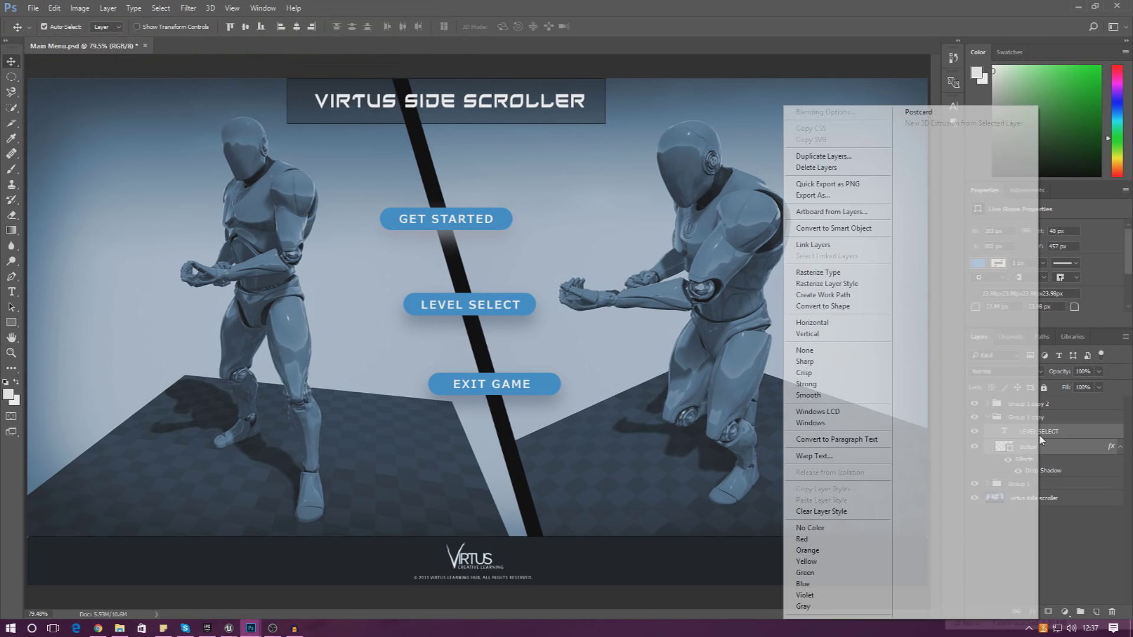
{"action": "left_click", "coordinate": [827, 272]}
{"action": "right_click", "coordinate": [1044, 435]}
{"action": "key", "text": "Escape"}
{"action": "key", "text": "ctrl+g"}
{"action": "right_click", "coordinate": [1027, 431]}
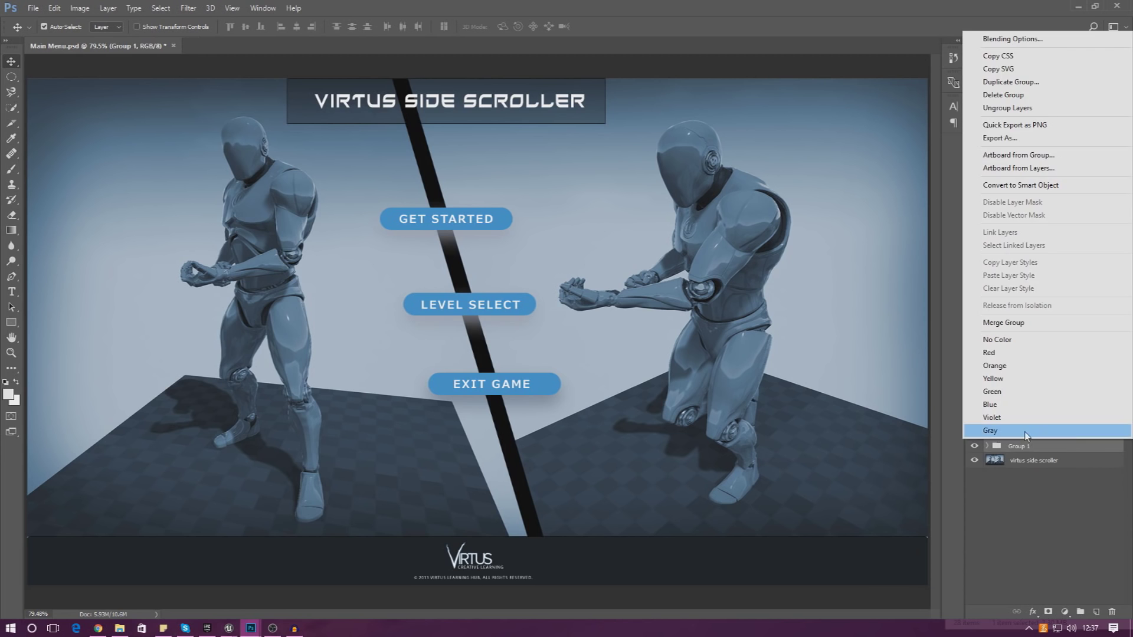
{"action": "left_click", "coordinate": [1031, 448]}
Export the merged LEVEL SELECT layer as a PNG named LevelSelectBtn in the SideScroller folder.
{"action": "right_click", "coordinate": [1024, 429]}
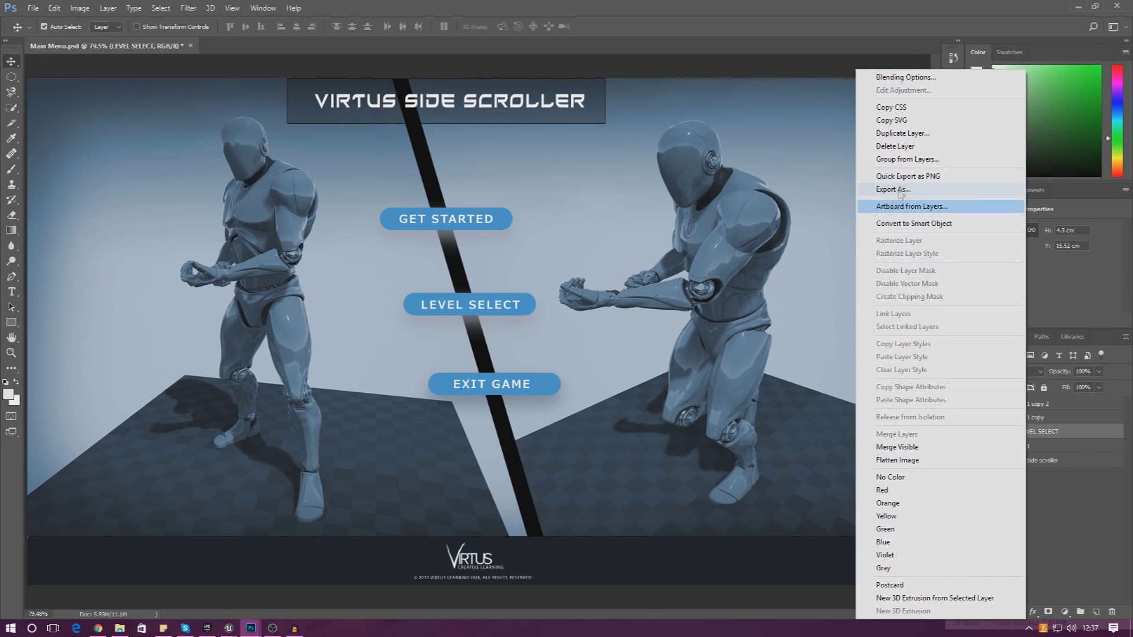
{"action": "left_click", "coordinate": [898, 190]}
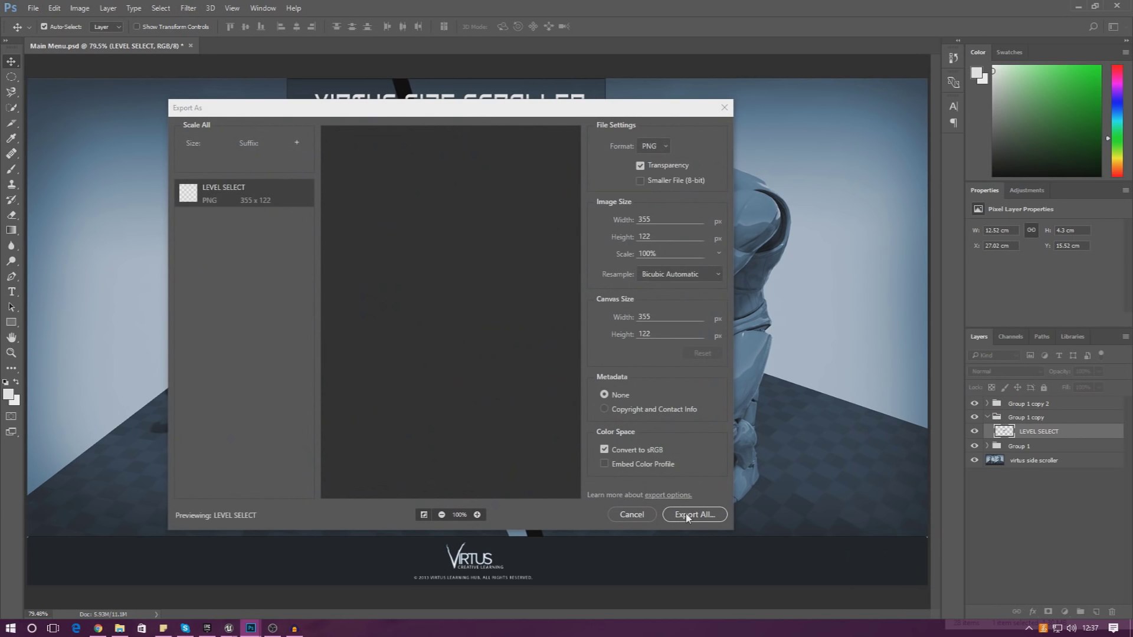
{"action": "left_click", "coordinate": [688, 513]}
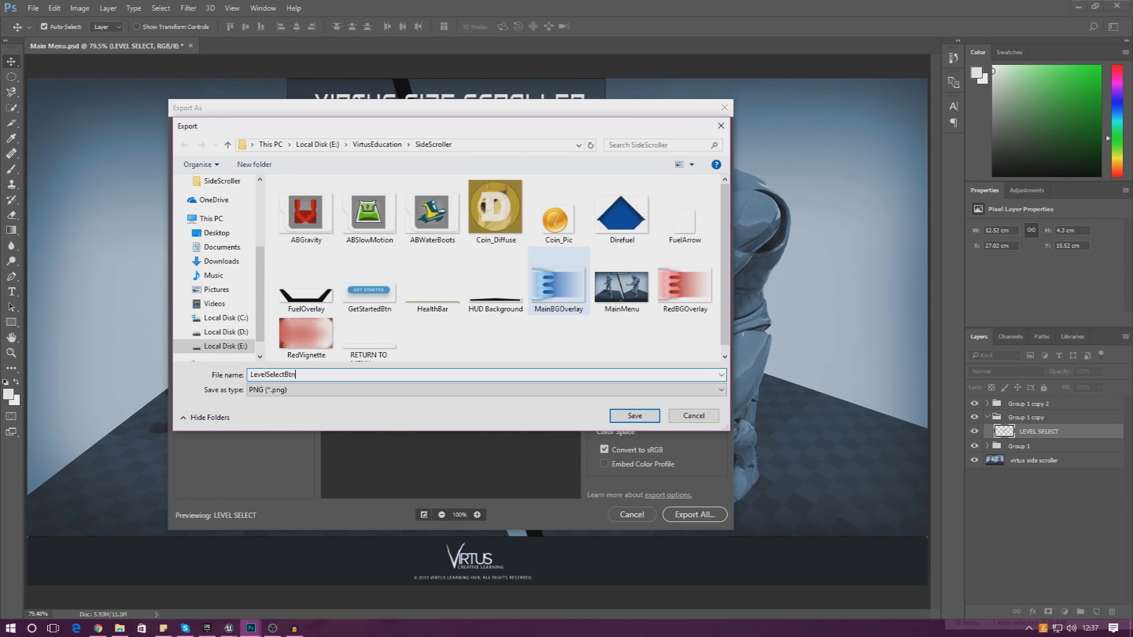
{"action": "key", "text": "Return"}
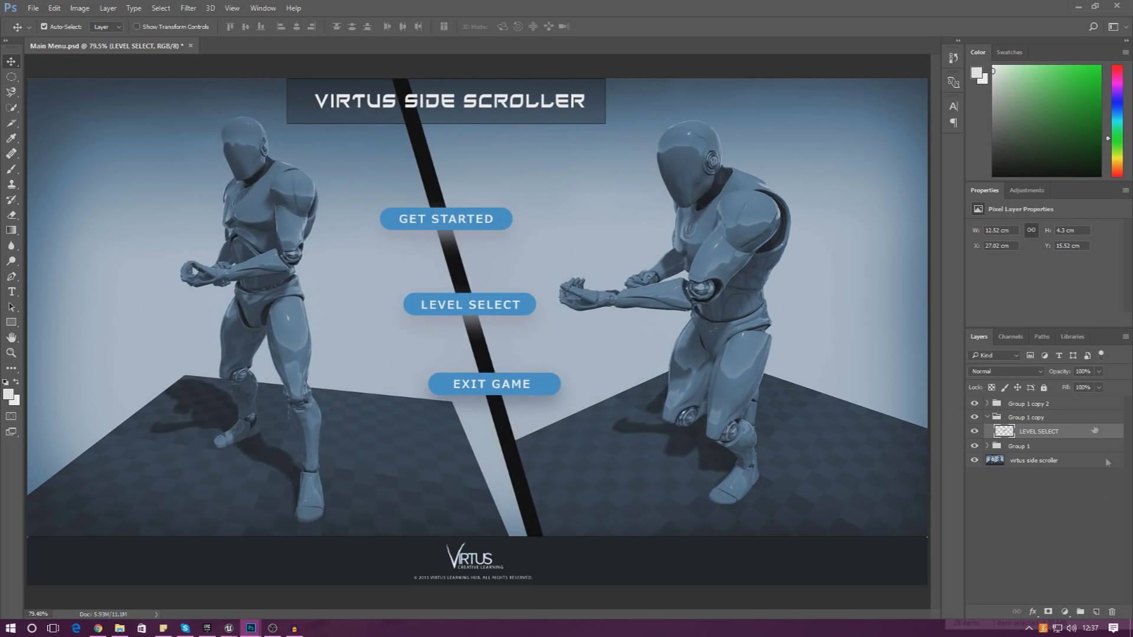
Merge the EXIT GAME text and Button layers of Group 1 copy 2 into one layer.
{"action": "left_click", "coordinate": [987, 418]}
{"action": "left_click", "coordinate": [986, 404]}
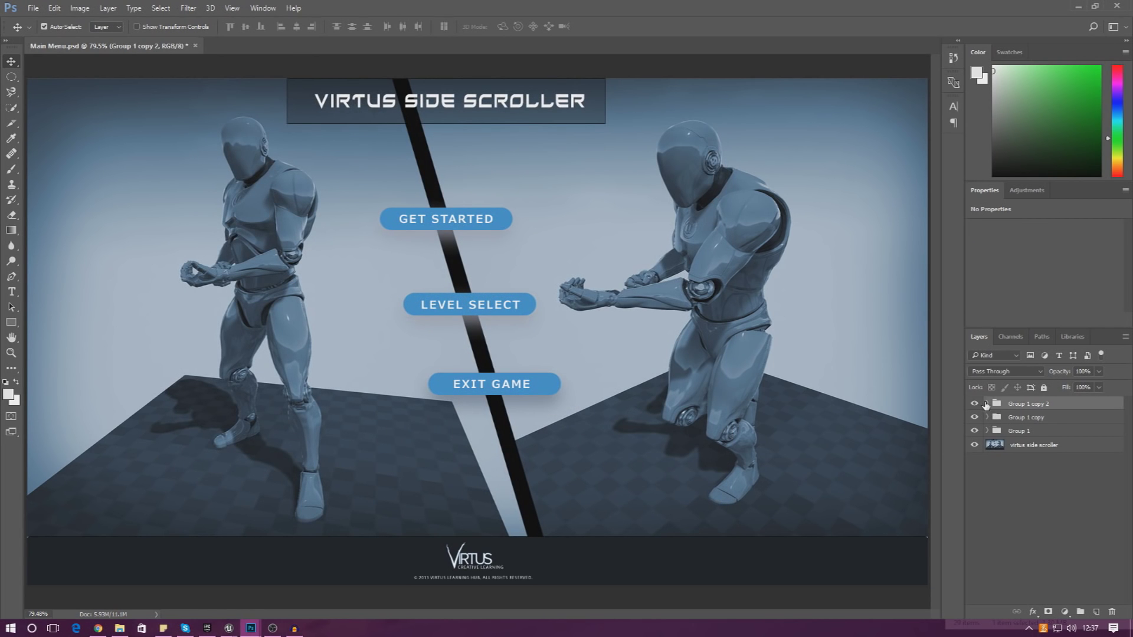
{"action": "left_click", "coordinate": [988, 404]}
{"action": "left_click", "coordinate": [1039, 419]}
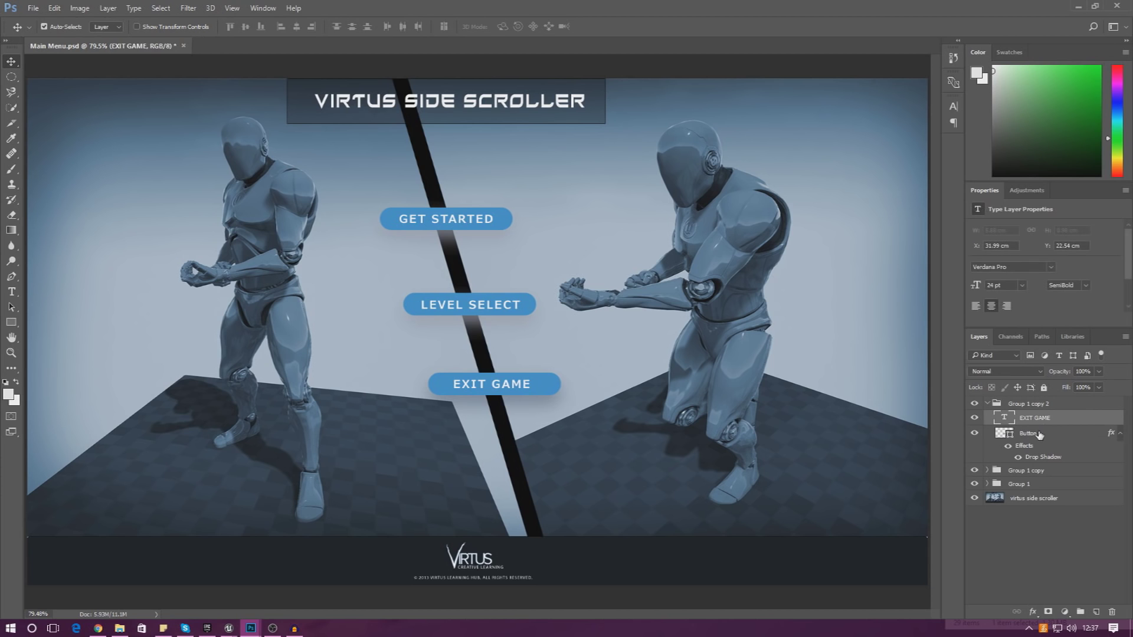
{"action": "left_click", "coordinate": [1040, 435], "text": "ctrl"}
{"action": "right_click", "coordinate": [1040, 435]}
{"action": "left_click", "coordinate": [1036, 438]}
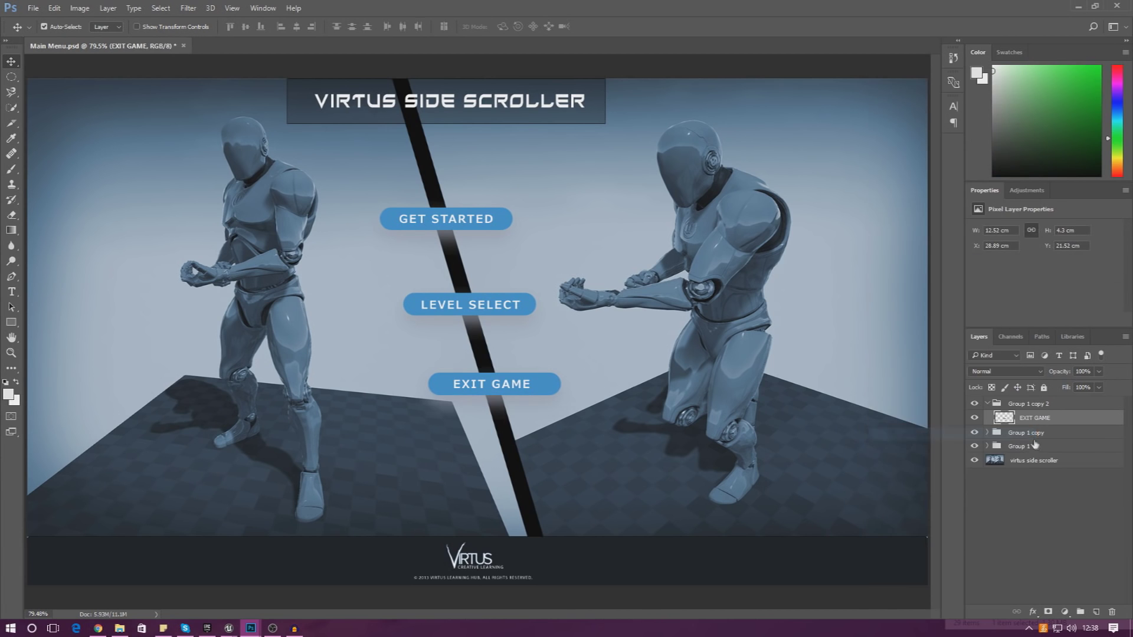
Export the merged EXIT GAME layer as a PNG named ExitGameBtn in the SideScroller folder.
{"action": "right_click", "coordinate": [1028, 423]}
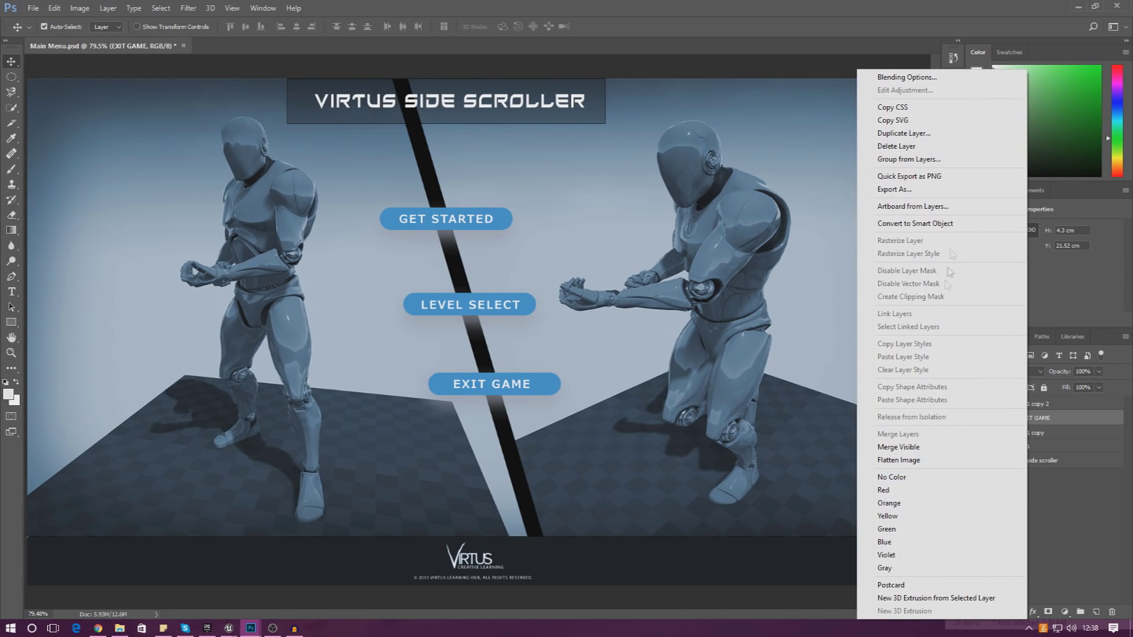
{"action": "left_click", "coordinate": [925, 176]}
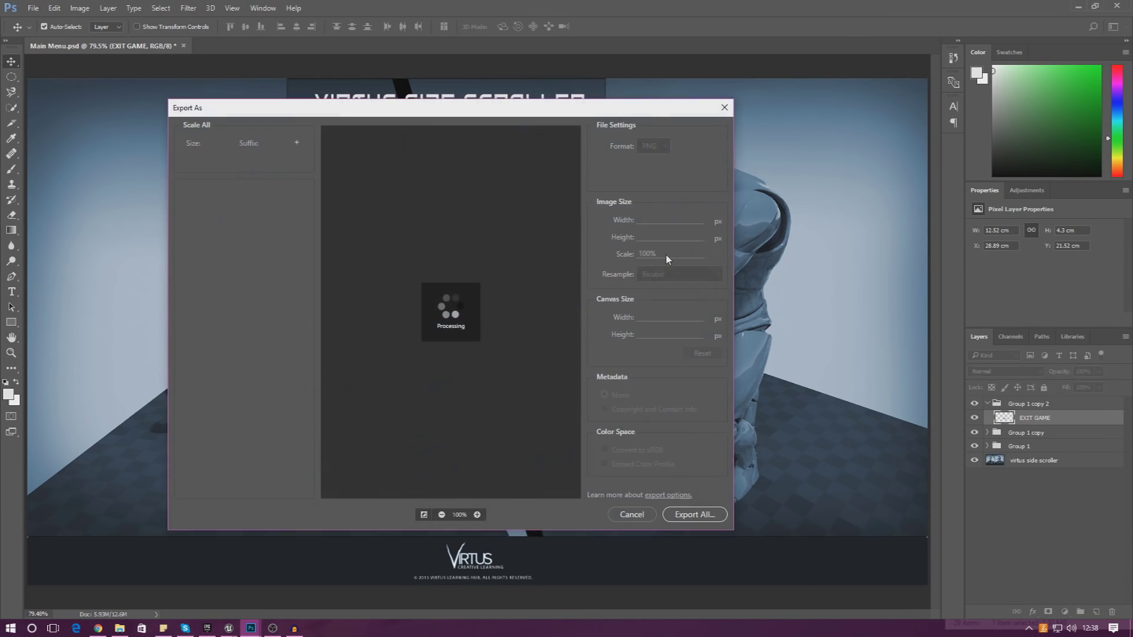
{"action": "left_click", "coordinate": [688, 516]}
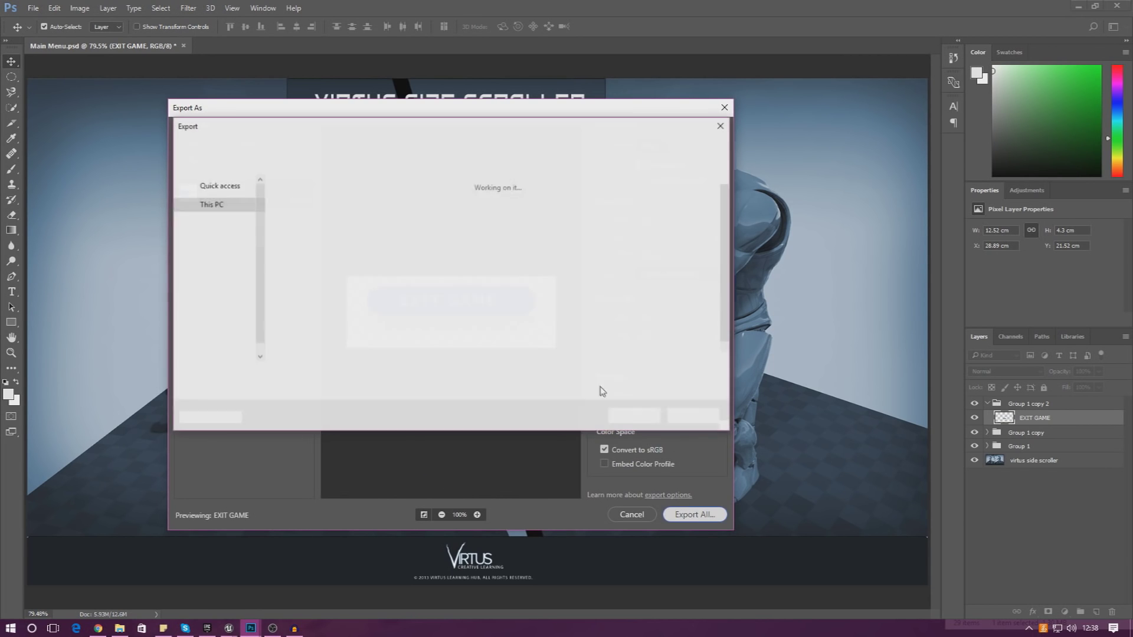
{"action": "type", "text": "ExitGameB"}
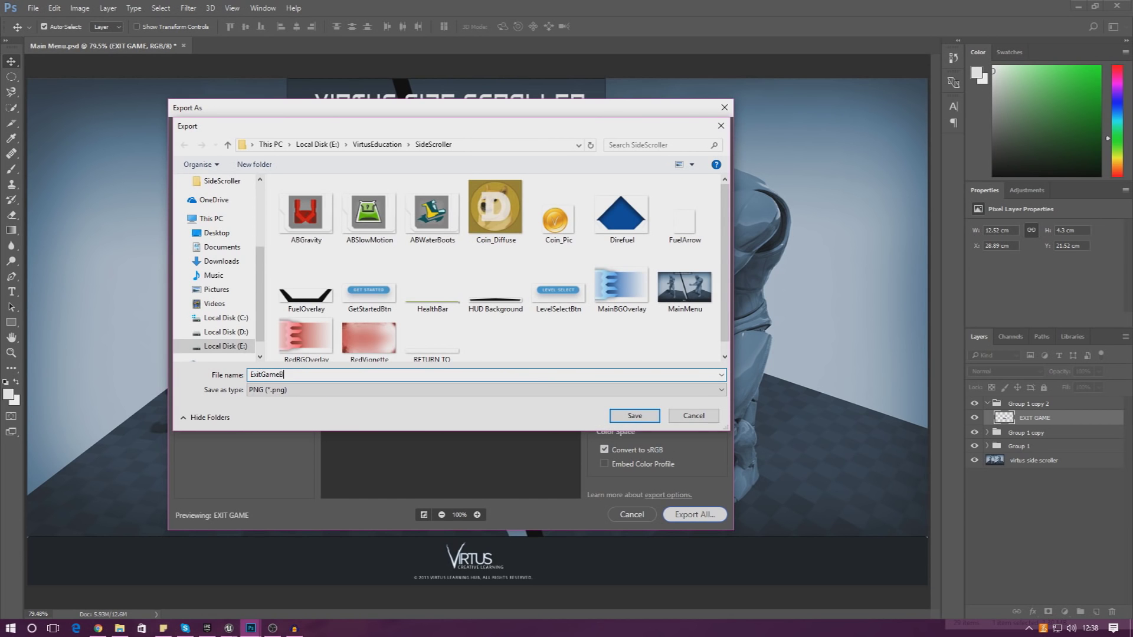
{"action": "key", "text": "Return"}
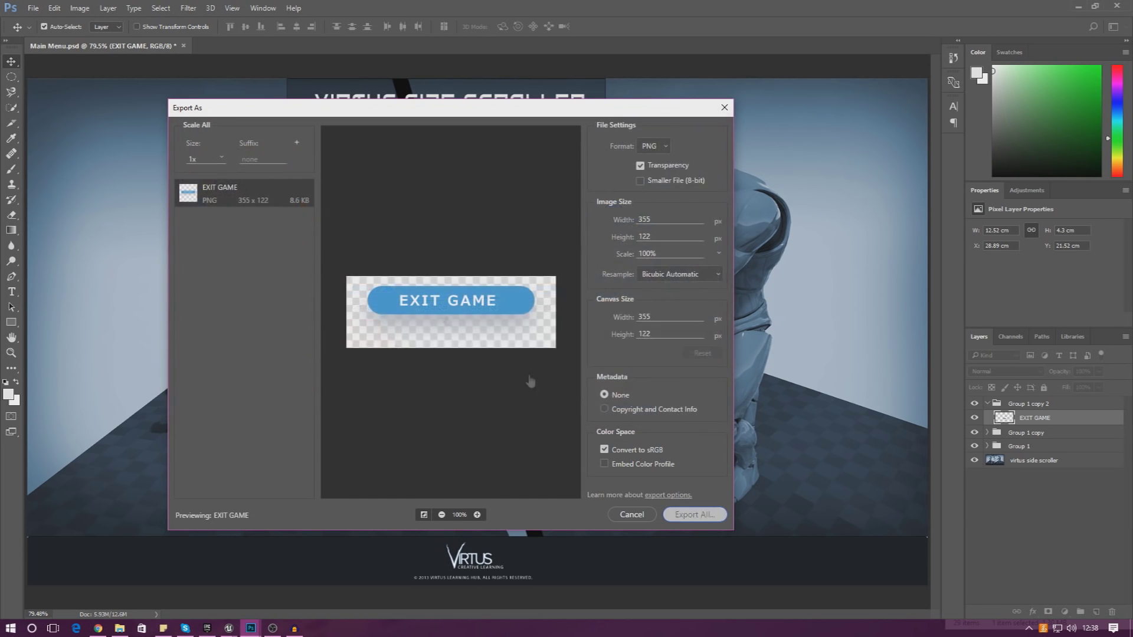
Close Photoshop, saving the changes to Main Menu.psd, and return to the Unreal level editor with the Blueprints folder showing.
{"action": "left_click", "coordinate": [1127, 9]}
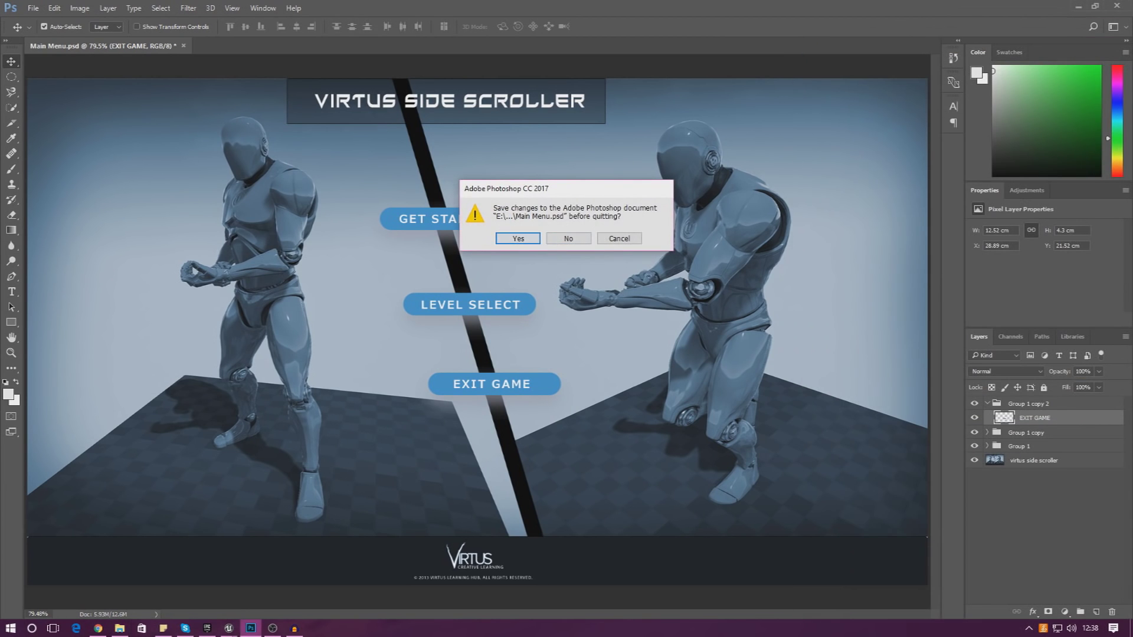
{"action": "left_click", "coordinate": [517, 238]}
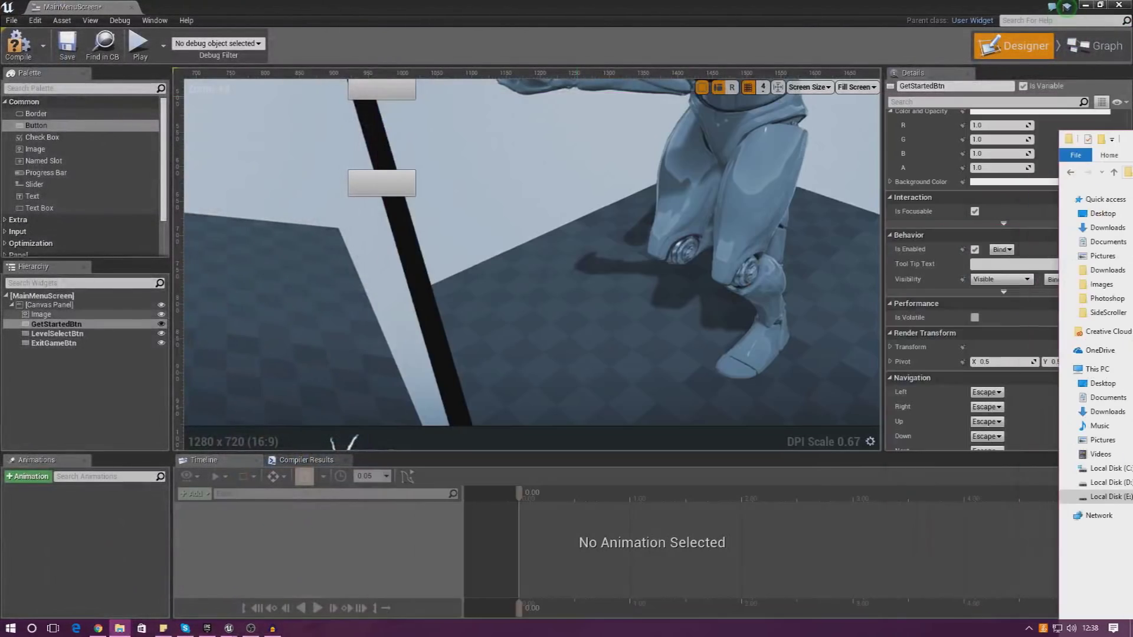
{"action": "left_click", "coordinate": [792, 266]}
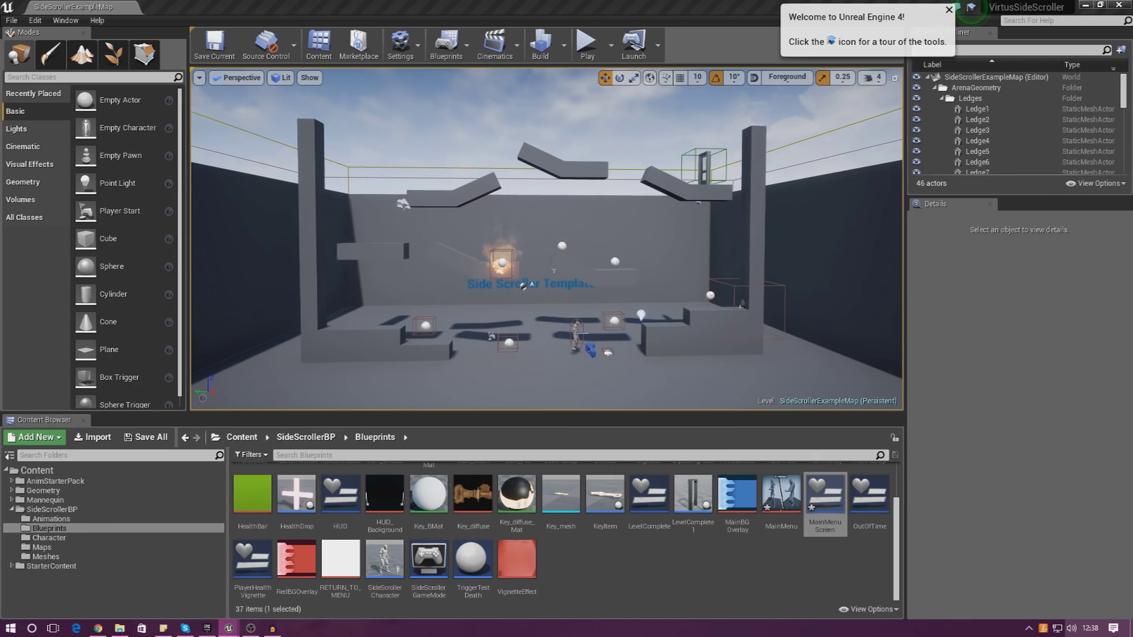
Import LevelSelectBtn, GetStartedBtn and ExitGameBtn from the SideScroller folder on disk into the project's Blueprints folder.
{"action": "key", "text": "alt+Tab"}
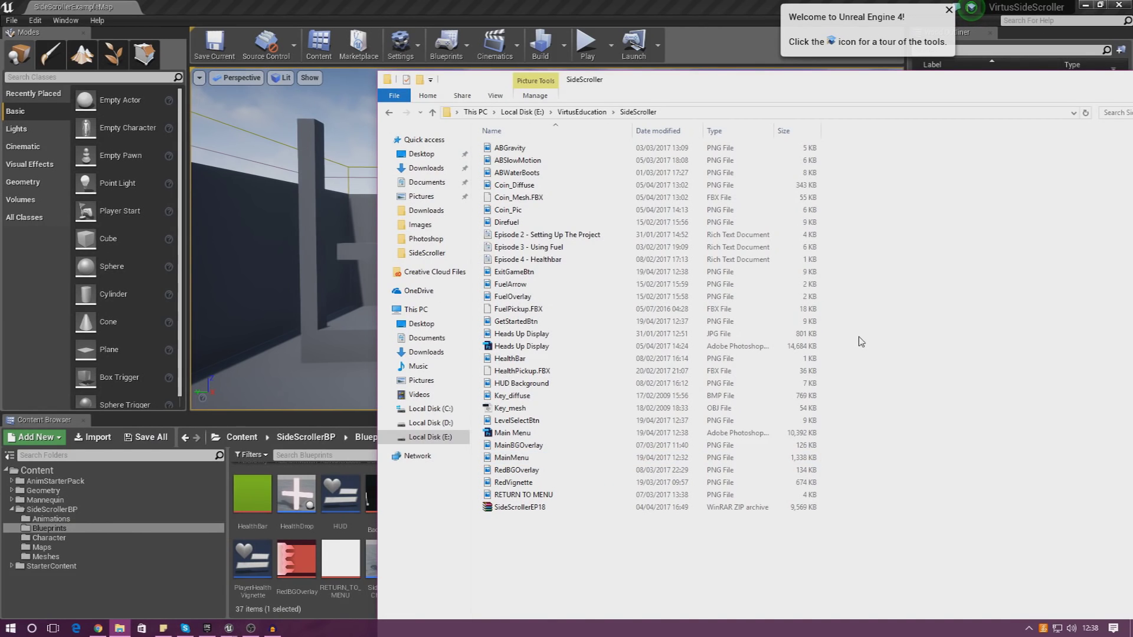
{"action": "left_click", "coordinate": [519, 420]}
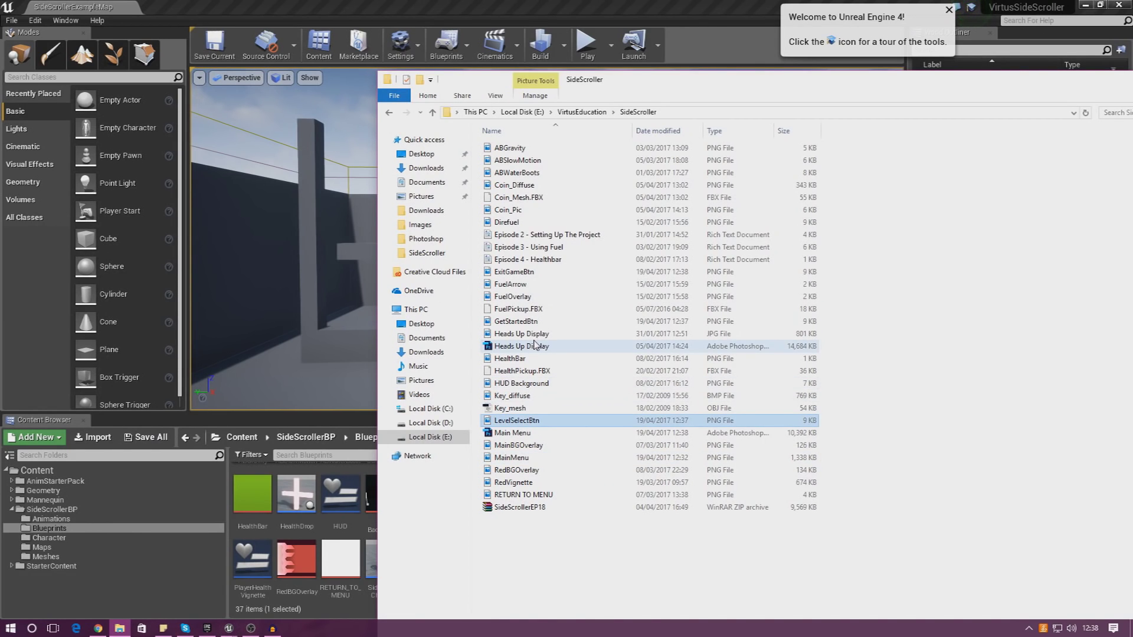
{"action": "left_click", "coordinate": [517, 321], "text": "ctrl"}
{"action": "left_click", "coordinate": [513, 272], "text": "ctrl"}
{"action": "left_click_drag", "start_coordinate": [584, 85], "coordinate": [985, 94]}
{"action": "left_click_drag", "start_coordinate": [912, 281], "coordinate": [600, 569]}
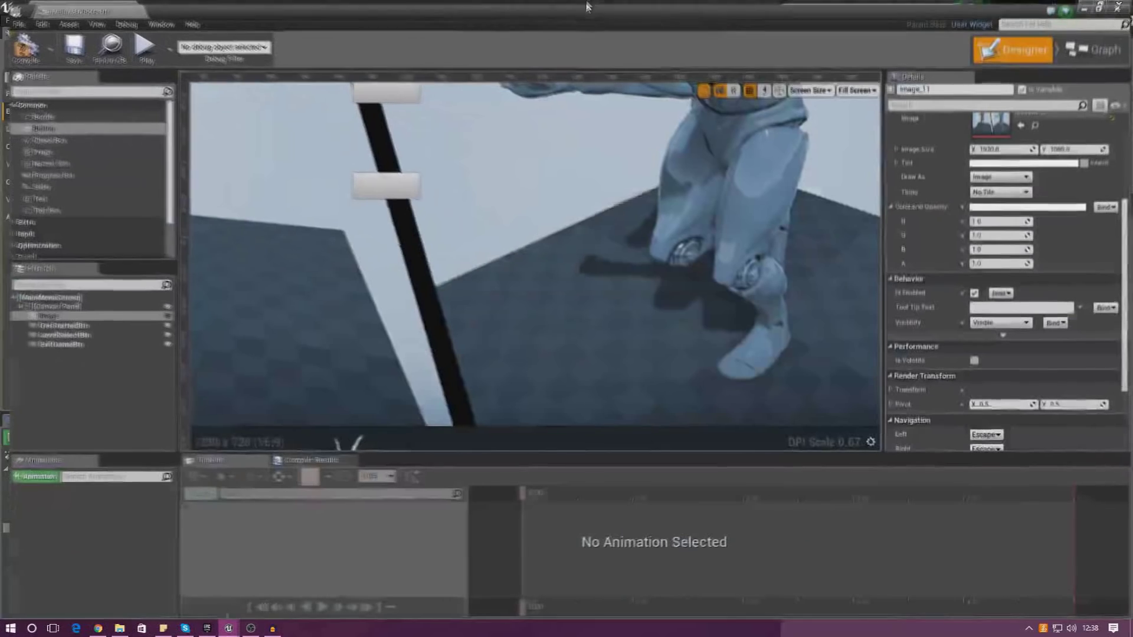
In the MainMenuScreen widget, set the Normal style image of the GetStartedBtn button to the GetStartedBtn texture.
{"action": "scroll", "coordinate": [524, 348], "scroll_direction": "down", "scroll_amount": 8}
{"action": "scroll", "coordinate": [502, 295], "scroll_direction": "up", "scroll_amount": 6}
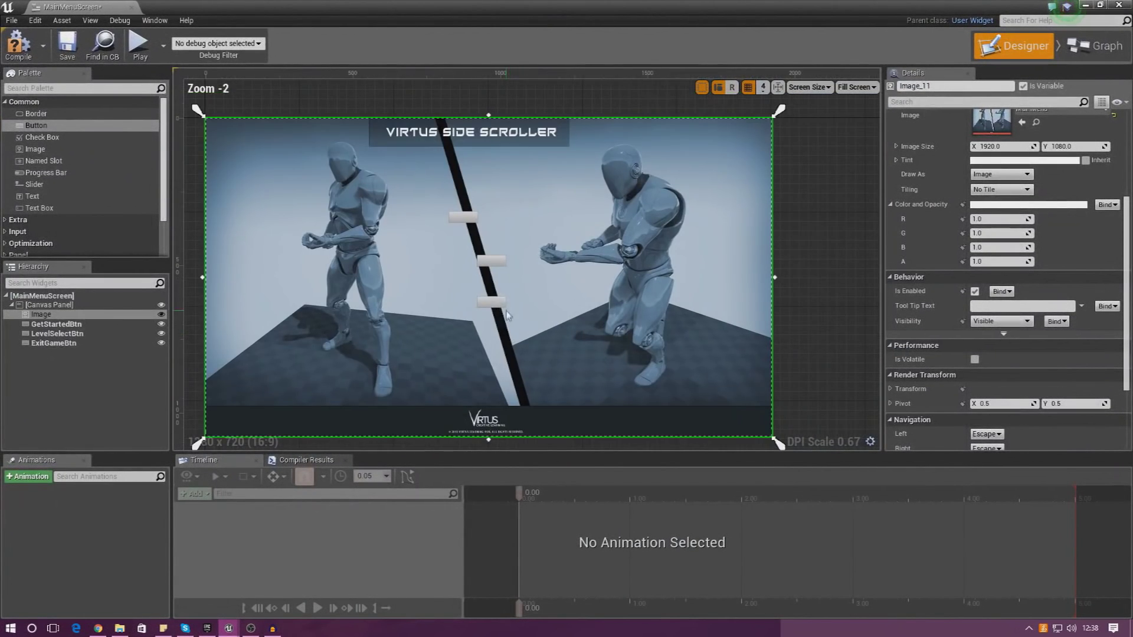
{"action": "left_click", "coordinate": [456, 204]}
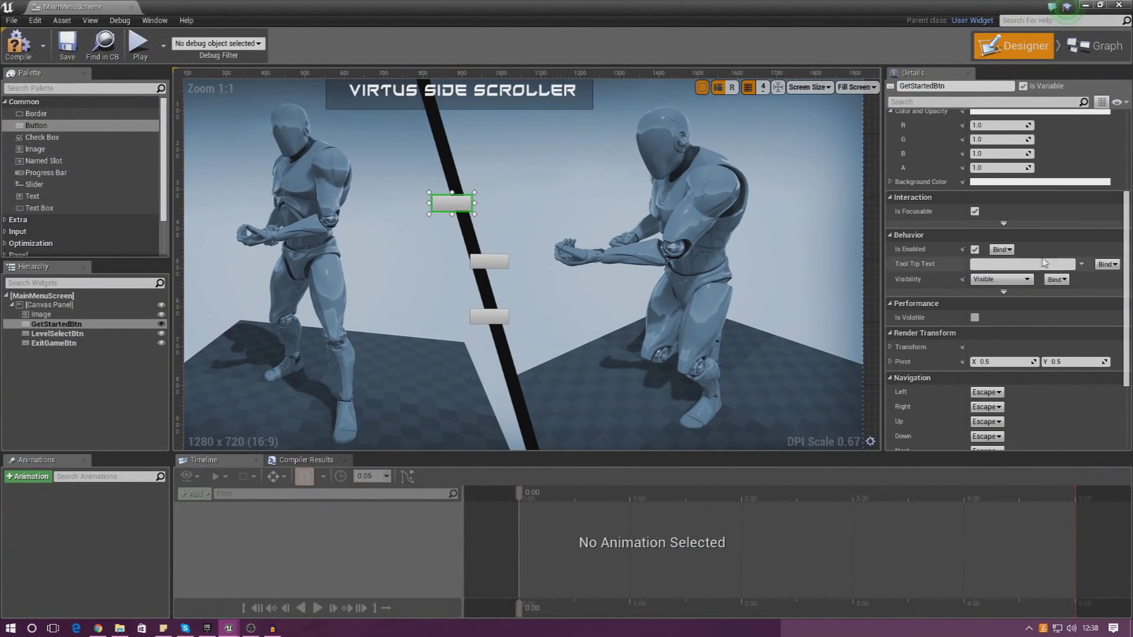
{"action": "scroll", "coordinate": [932, 236], "scroll_direction": "up", "scroll_amount": 5}
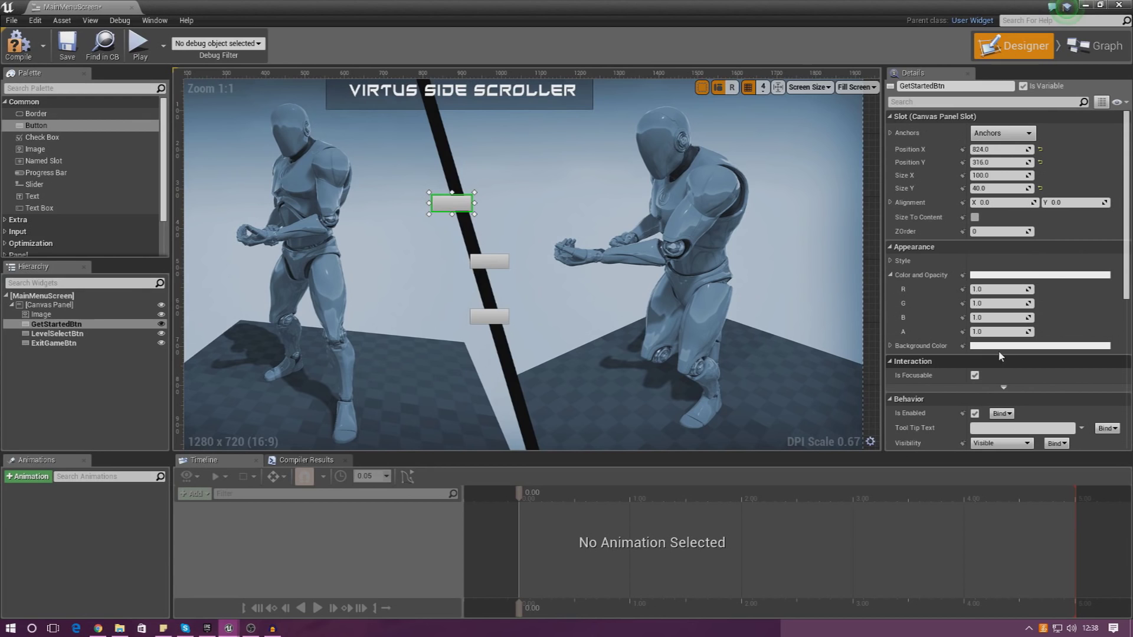
{"action": "left_click", "coordinate": [890, 262]}
{"action": "left_click", "coordinate": [897, 275]}
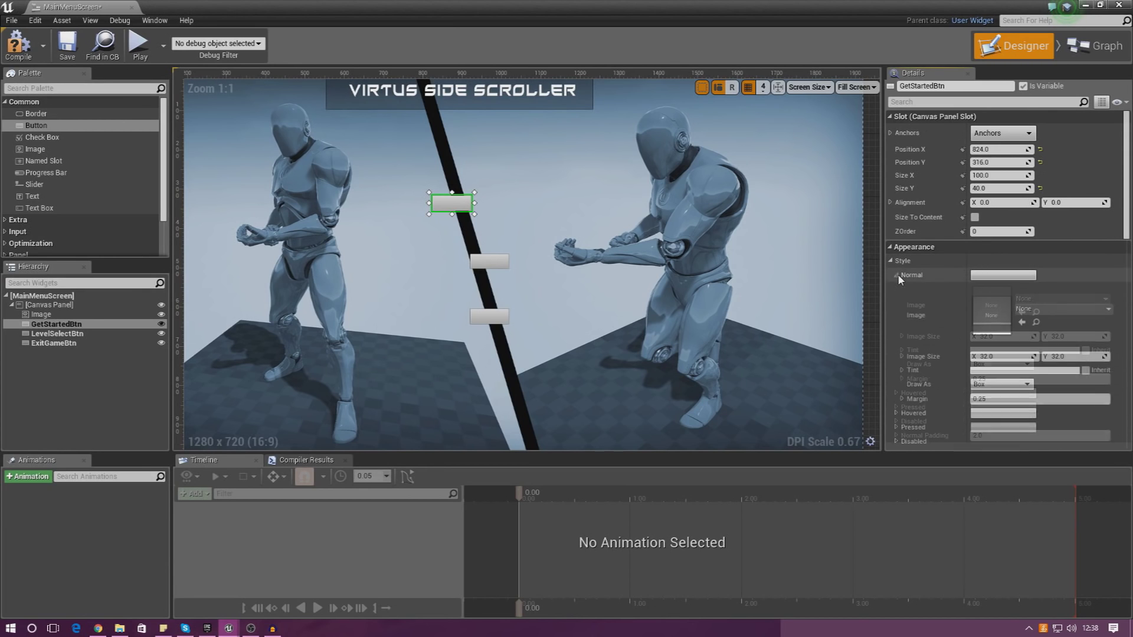
{"action": "left_click", "coordinate": [1029, 300]}
{"action": "type", "text": "get sta"}
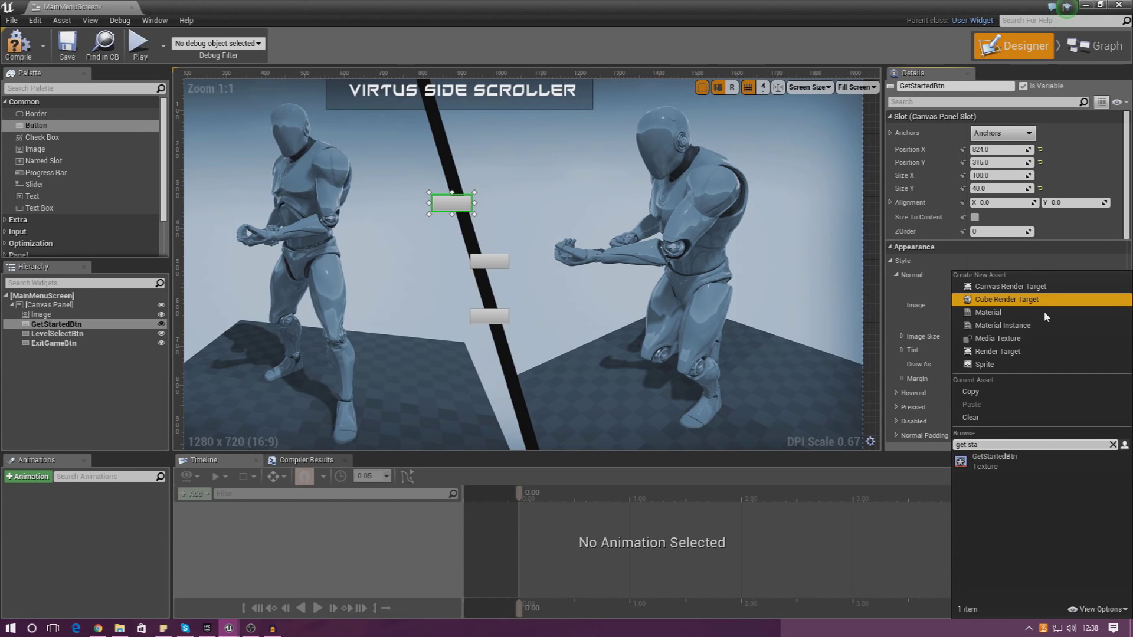
{"action": "left_click", "coordinate": [991, 461]}
Set the margin of GetStartedBtn's Normal style to 0 and collapse the Normal settings.
{"action": "left_click", "coordinate": [995, 379]}
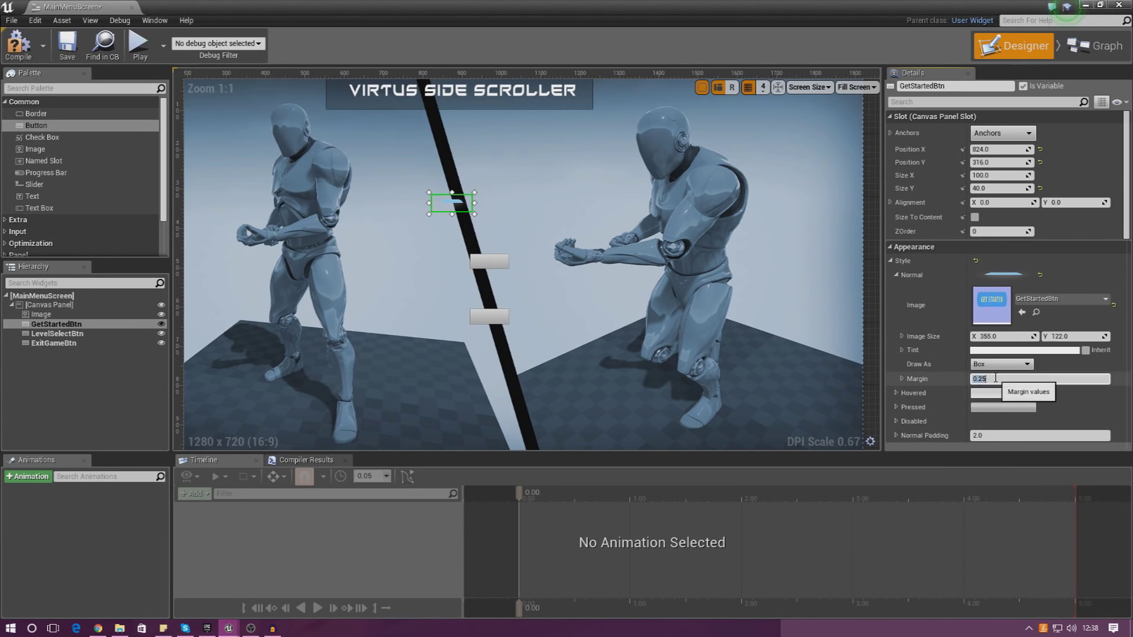
{"action": "type", "text": "0"}
{"action": "key", "text": "Return"}
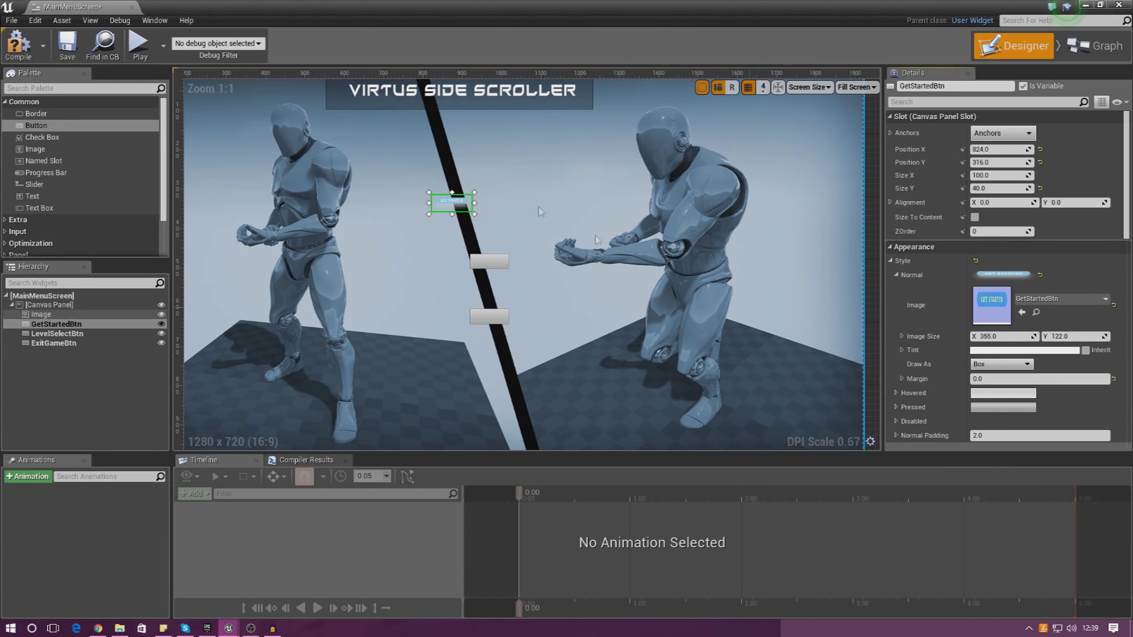
{"action": "left_click", "coordinate": [896, 274]}
Set LevelSelectBtn's Normal style image to the LevelSelectBtn texture, with a margin of 0.
{"action": "left_click", "coordinate": [489, 261]}
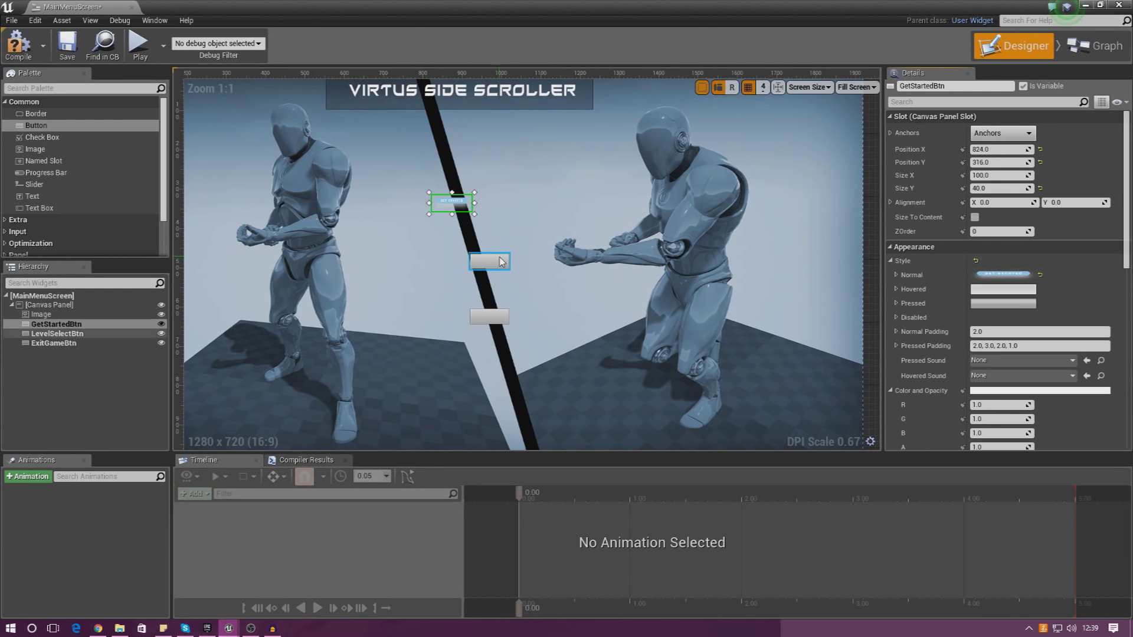
{"action": "left_click", "coordinate": [897, 274]}
{"action": "left_click", "coordinate": [1039, 301]}
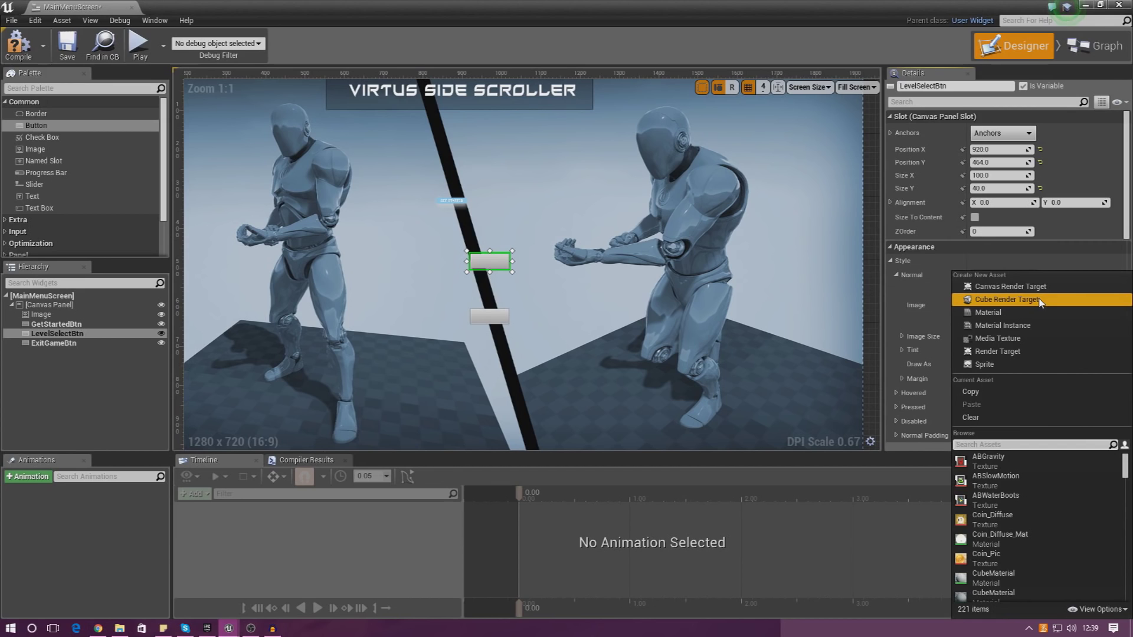
{"action": "type", "text": "level selec"}
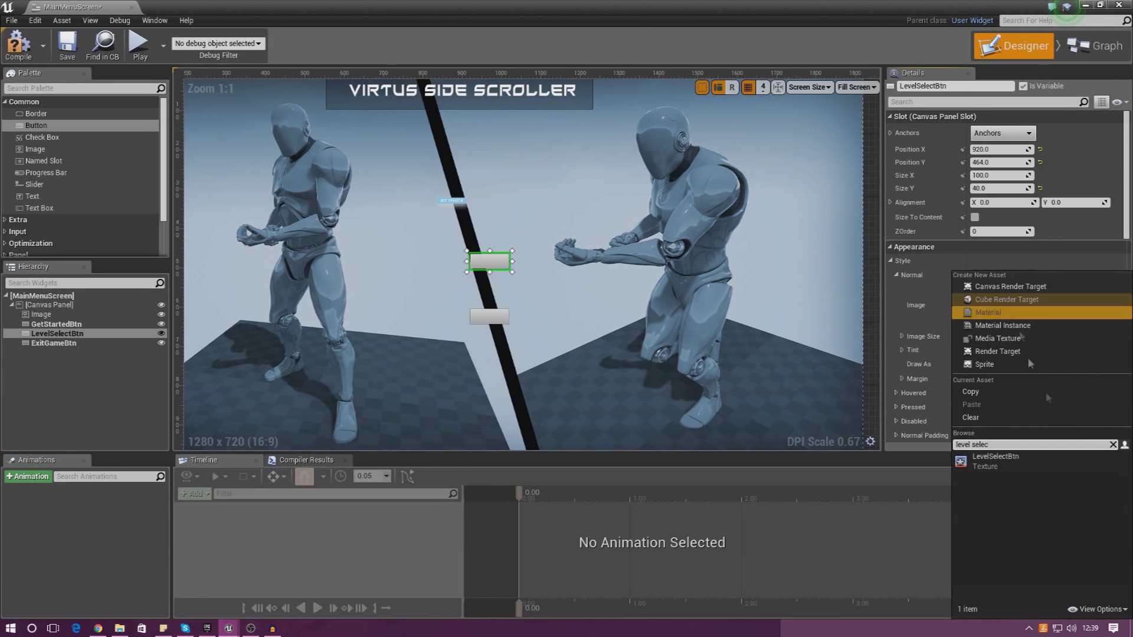
{"action": "left_click", "coordinate": [1008, 462]}
{"action": "left_click", "coordinate": [989, 379]}
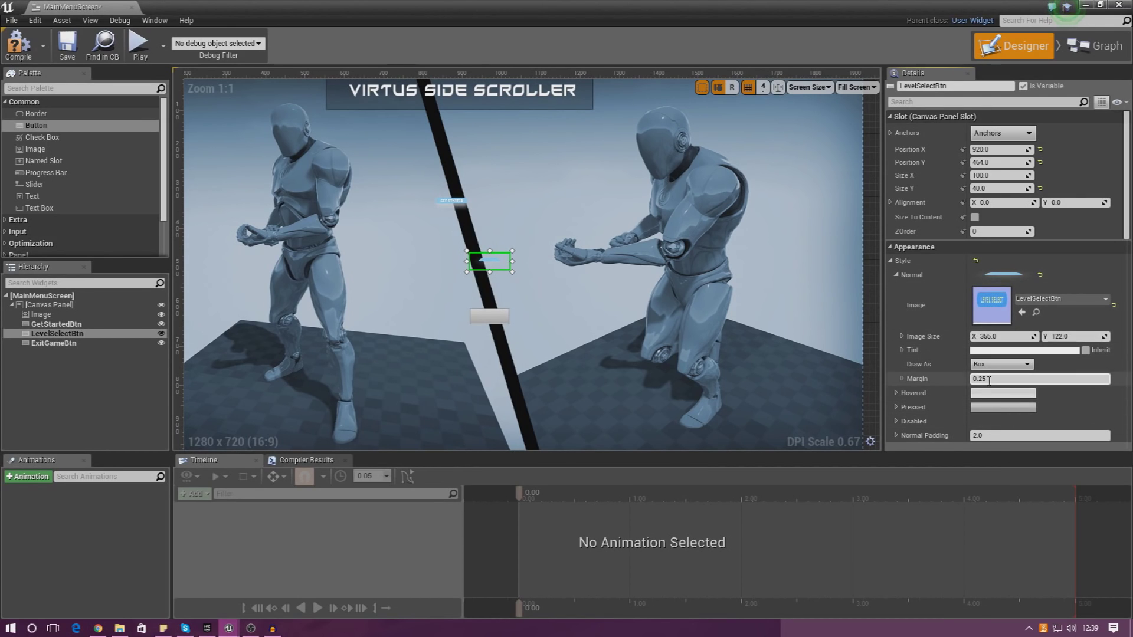
{"action": "type", "text": "9"}
{"action": "key", "text": "Return"}
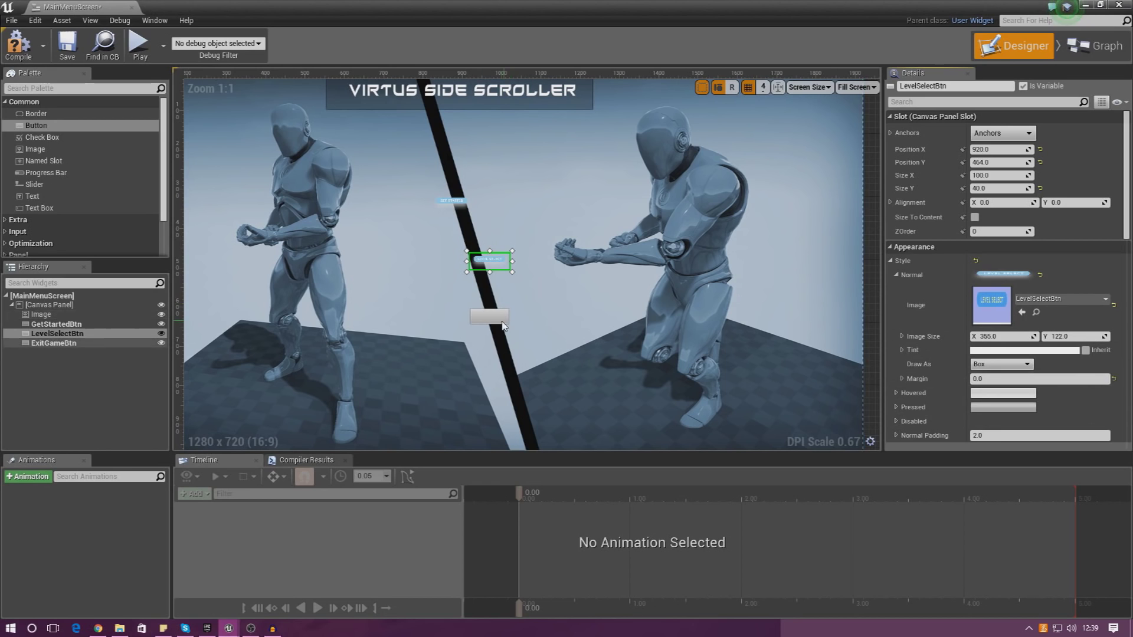
Set ExitGameBtn's Normal style image to the ExitGameBtn texture, with a margin of 0.
{"action": "left_click", "coordinate": [490, 317]}
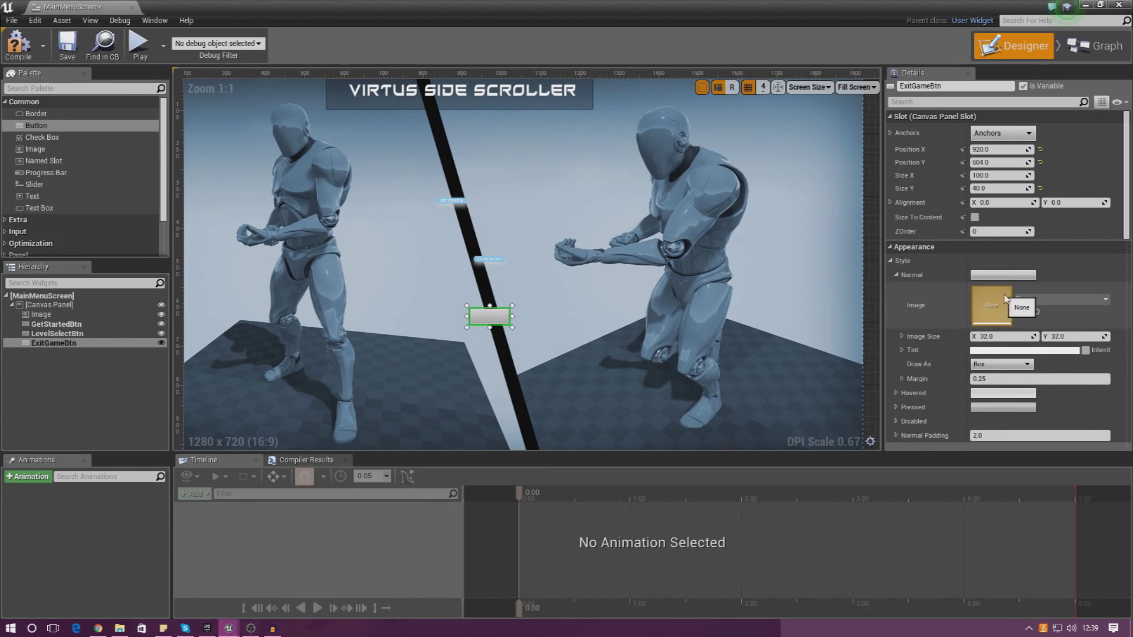
{"action": "left_click", "coordinate": [1031, 301]}
{"action": "type", "text": "exit"}
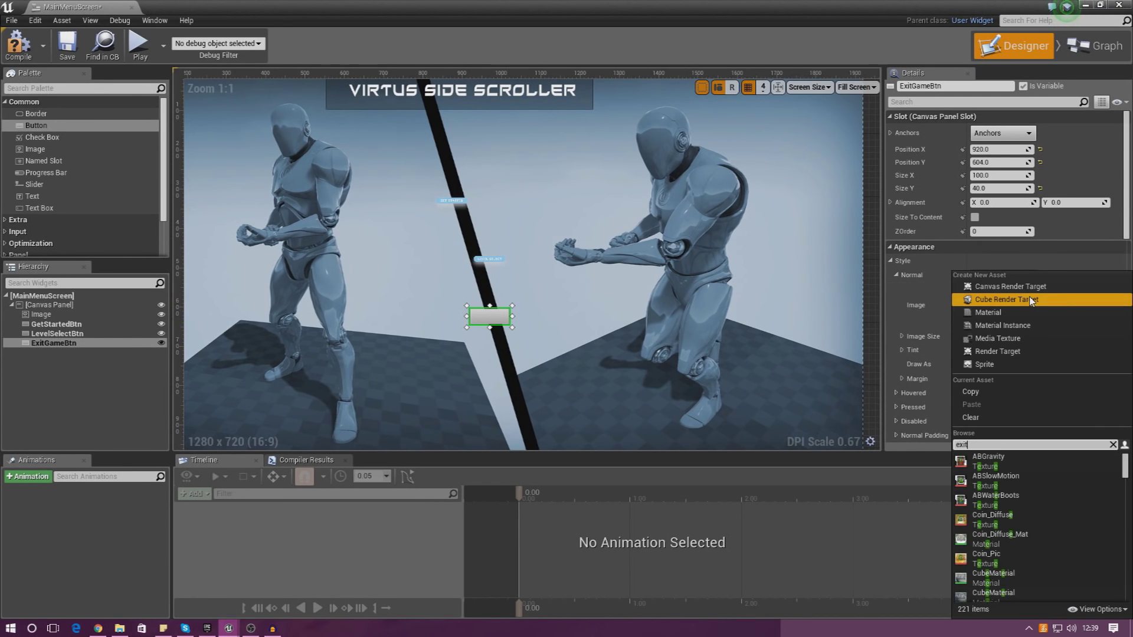
{"action": "left_click", "coordinate": [1081, 469]}
{"action": "left_click", "coordinate": [999, 378]}
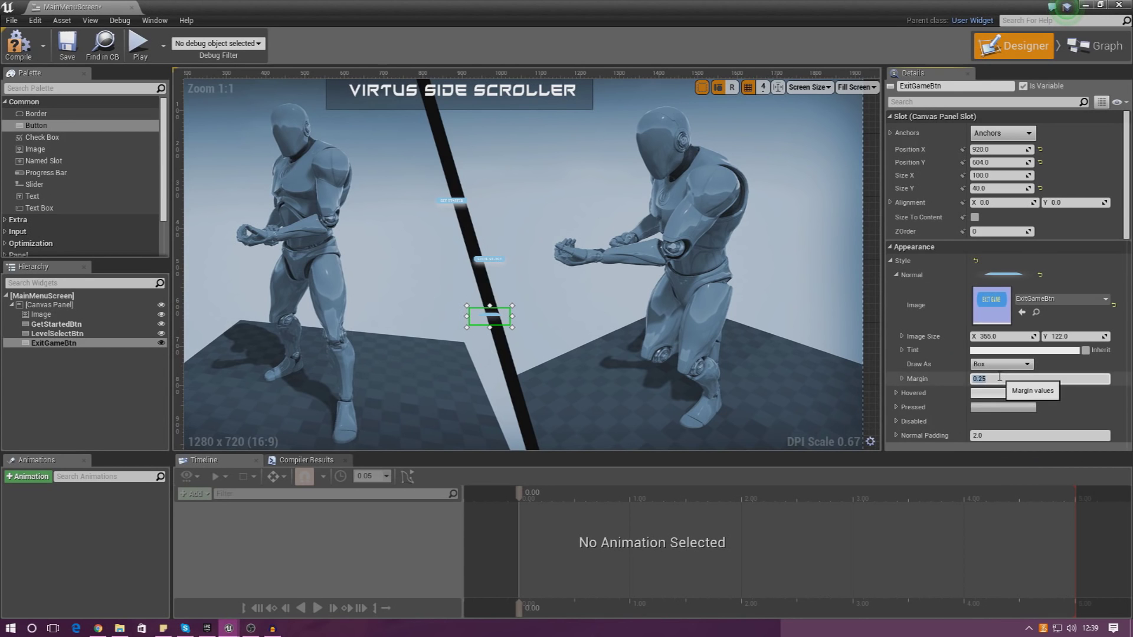
{"action": "key", "text": "End"}
{"action": "key", "text": "shift+Left"}
{"action": "key", "text": "shift+Left"}
{"action": "key", "text": "shift+Left"}
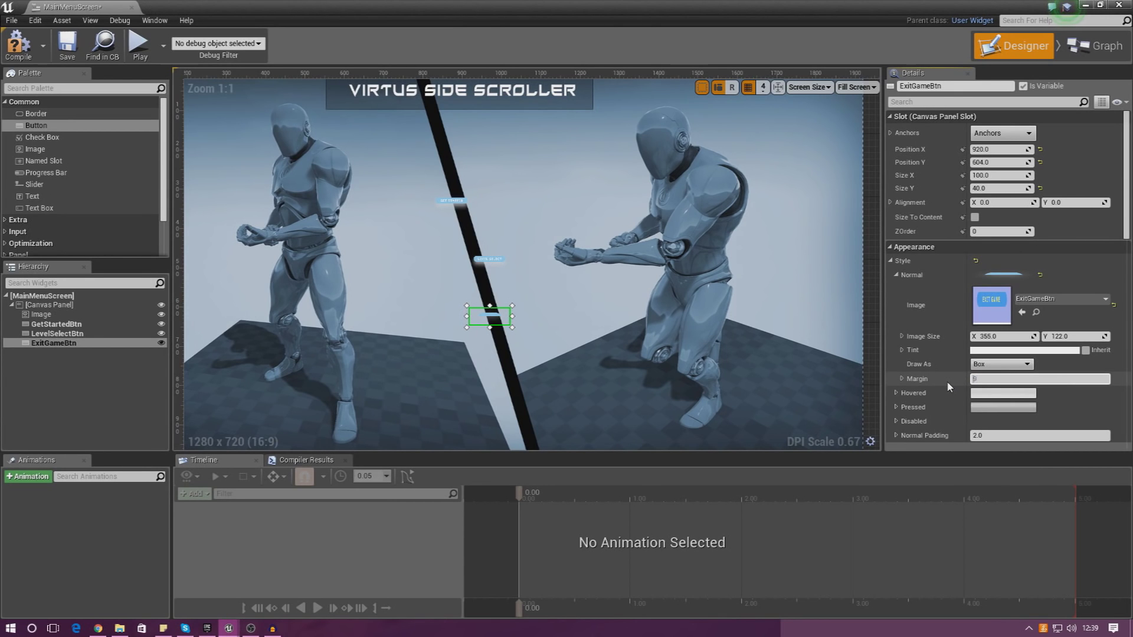
{"action": "left_click", "coordinate": [668, 317]}
Enlarge GetStartedBtn on the canvas to about 138 high and place it at about X 720, Y 336.
{"action": "scroll", "coordinate": [494, 294], "scroll_direction": "down", "scroll_amount": 3}
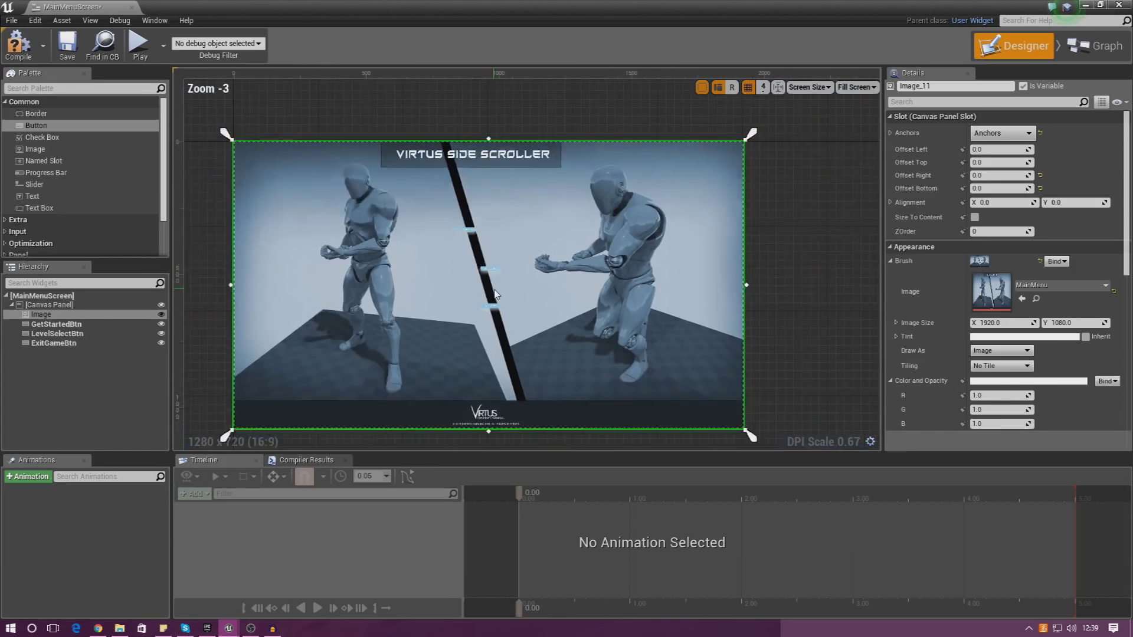
{"action": "left_click", "coordinate": [463, 231]}
{"action": "left_click", "coordinate": [485, 244]}
{"action": "left_click", "coordinate": [477, 236]}
{"action": "left_click_drag", "start_coordinate": [482, 239], "coordinate": [524, 281]}
Enlarge LevelSelectBtn to about 347 by 140 and move it below GetStartedBtn, at about X 784, Y 460.
{"action": "left_click", "coordinate": [490, 268]}
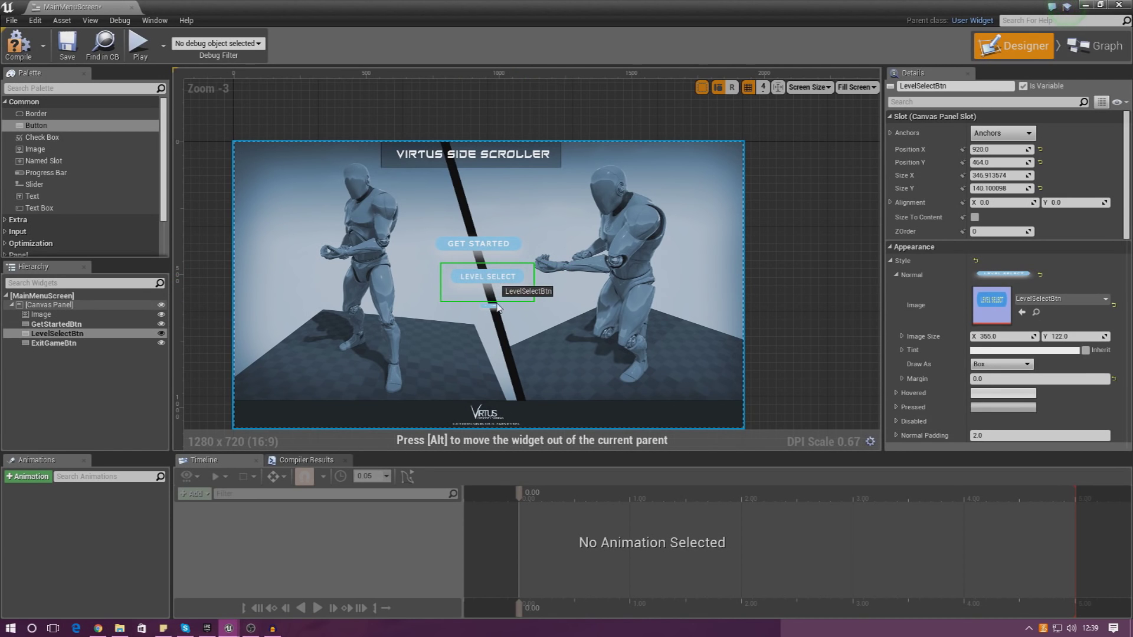
{"action": "left_click", "coordinate": [499, 307]}
{"action": "left_click", "coordinate": [496, 293]}
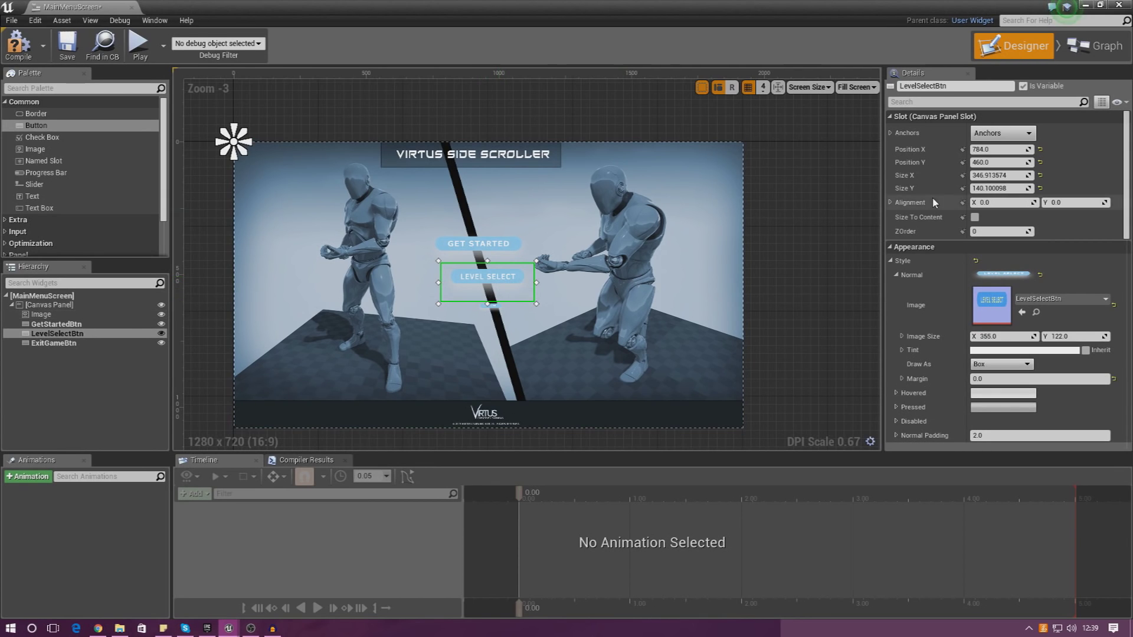
Copy LevelSelectBtn's Size X of 346.913574 to ExitGameBtn and GetStartedBtn.
{"action": "left_click", "coordinate": [997, 175]}
{"action": "key", "text": "ctrl+c"}
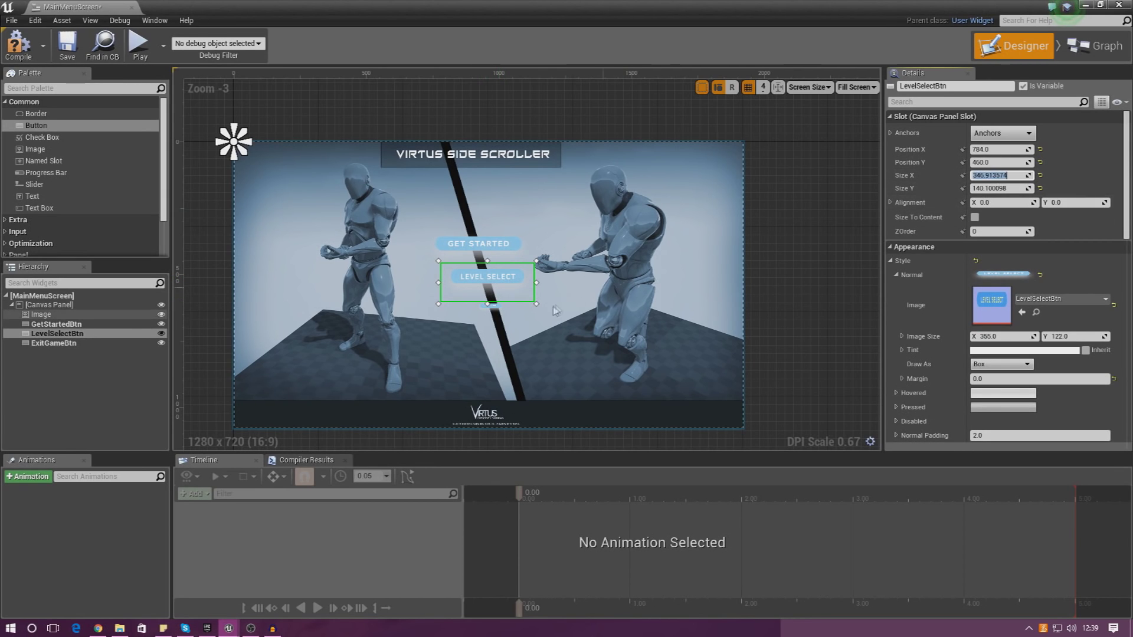
{"action": "left_click", "coordinate": [491, 307]}
{"action": "left_click", "coordinate": [997, 175]}
{"action": "key", "text": "ctrl+v"}
{"action": "key", "text": "Return"}
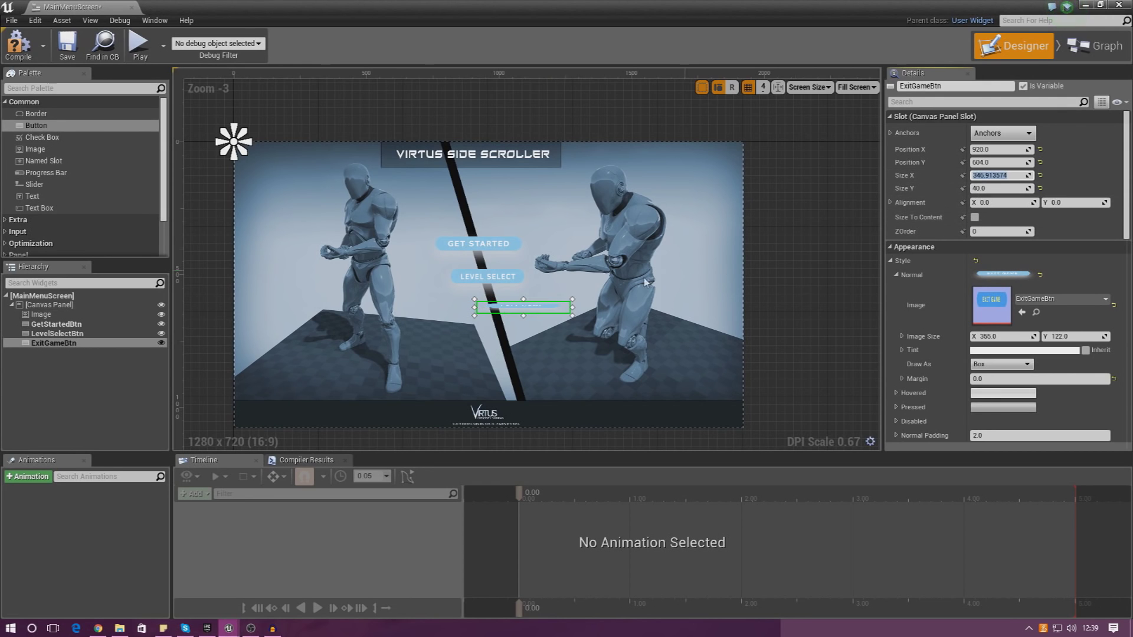
{"action": "left_click", "coordinate": [504, 270]}
{"action": "left_click", "coordinate": [997, 175]}
{"action": "key", "text": "ctrl+v"}
{"action": "key", "text": "Return"}
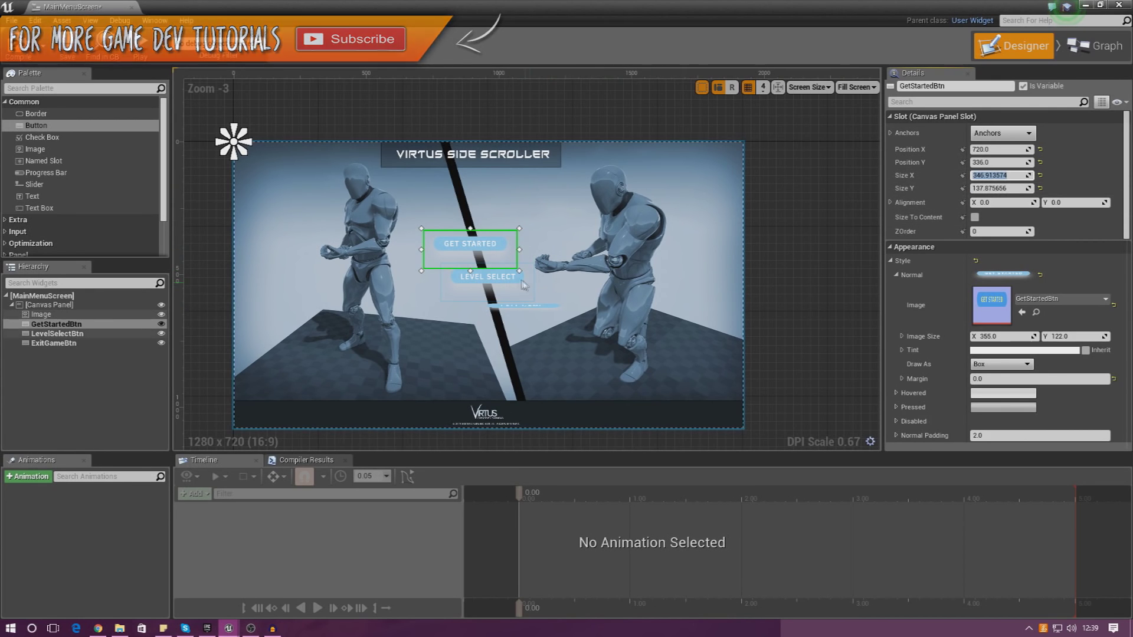
Copy LevelSelectBtn's Size Y of 140.100098 to GetStartedBtn and ExitGameBtn.
{"action": "left_click", "coordinate": [487, 278]}
{"action": "left_click", "coordinate": [1015, 189]}
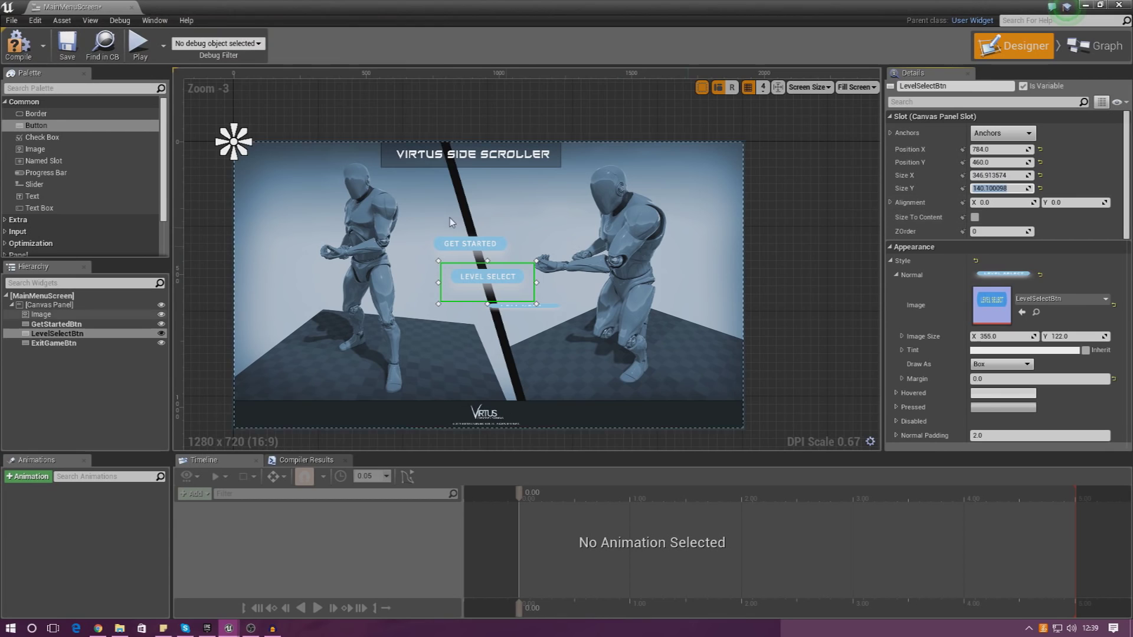
{"action": "left_click", "coordinate": [467, 244]}
{"action": "key", "text": "ctrl+z"}
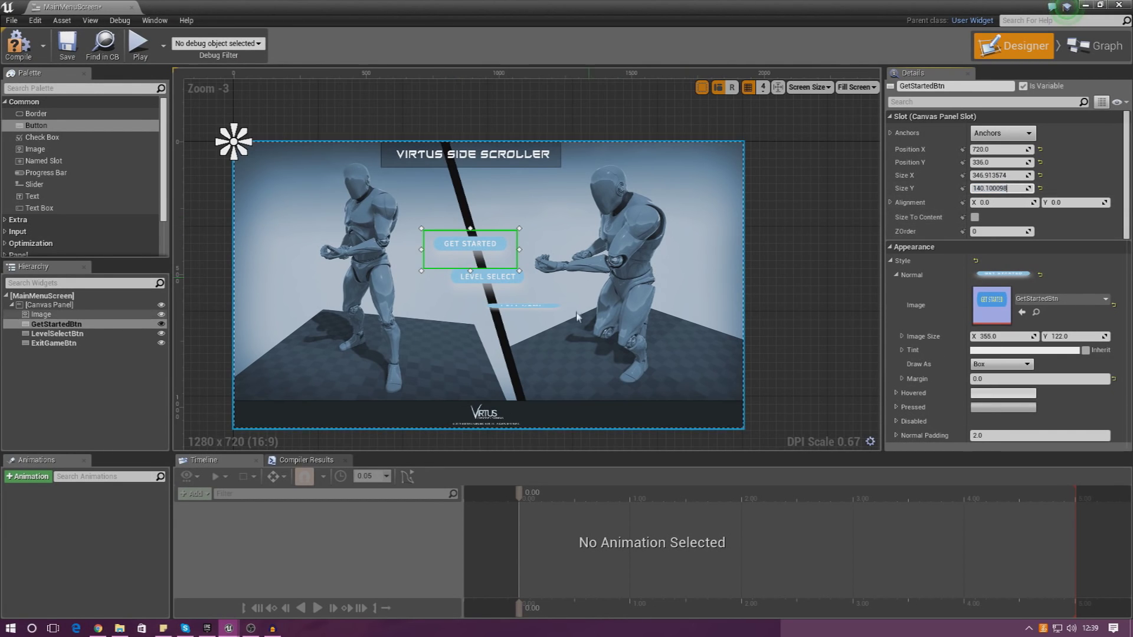
{"action": "left_click", "coordinate": [523, 307]}
{"action": "left_click", "coordinate": [990, 188]}
{"action": "key", "text": "Return"}
{"action": "left_click", "coordinate": [483, 248]}
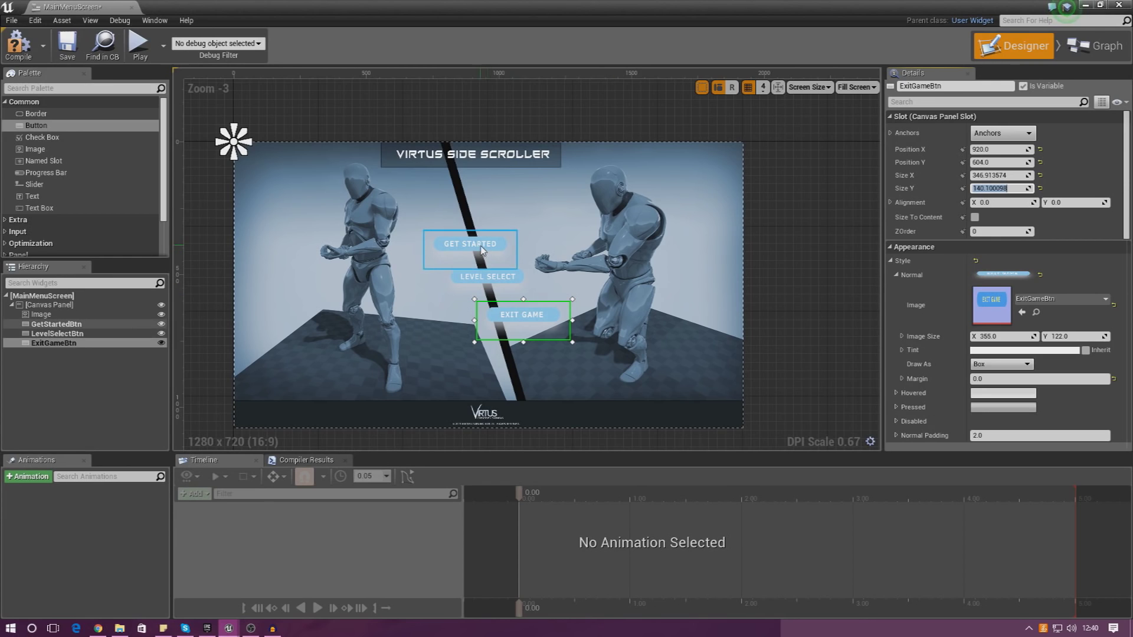
{"action": "left_click", "coordinate": [997, 188]}
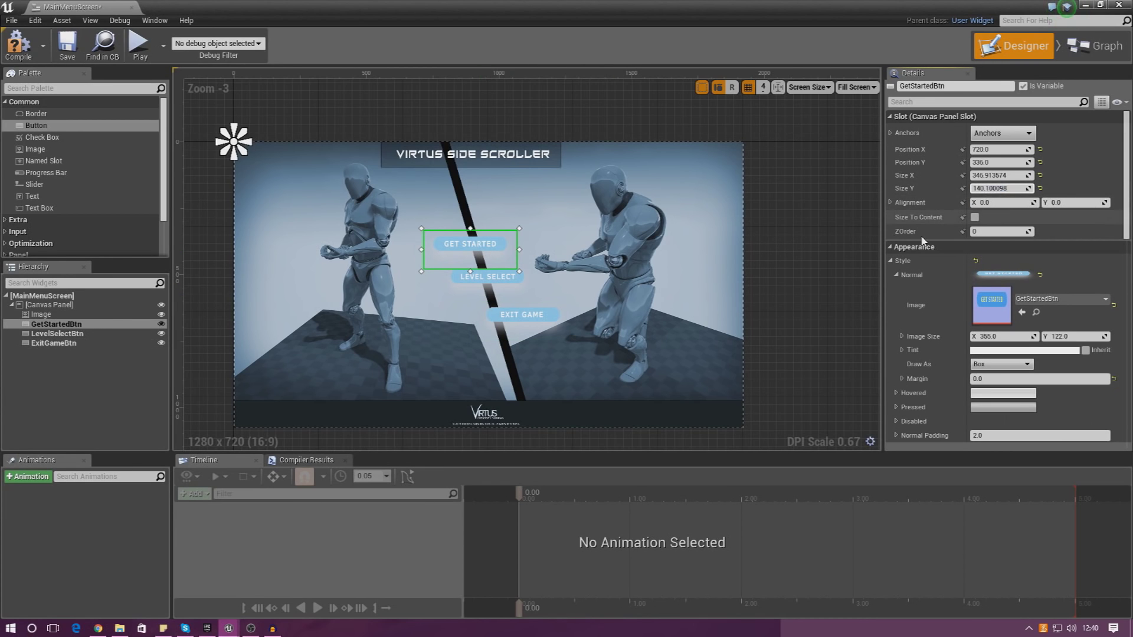
Space the buttons evenly along the black stripe, moving GetStartedBtn to about X 744, Y 308 and ExitGameBtn to about X 832, Y 612.
{"action": "left_click_drag", "start_coordinate": [466, 235], "coordinate": [473, 227]}
{"action": "left_click", "coordinate": [512, 288]}
{"action": "left_click_drag", "start_coordinate": [541, 318], "coordinate": [518, 321]}
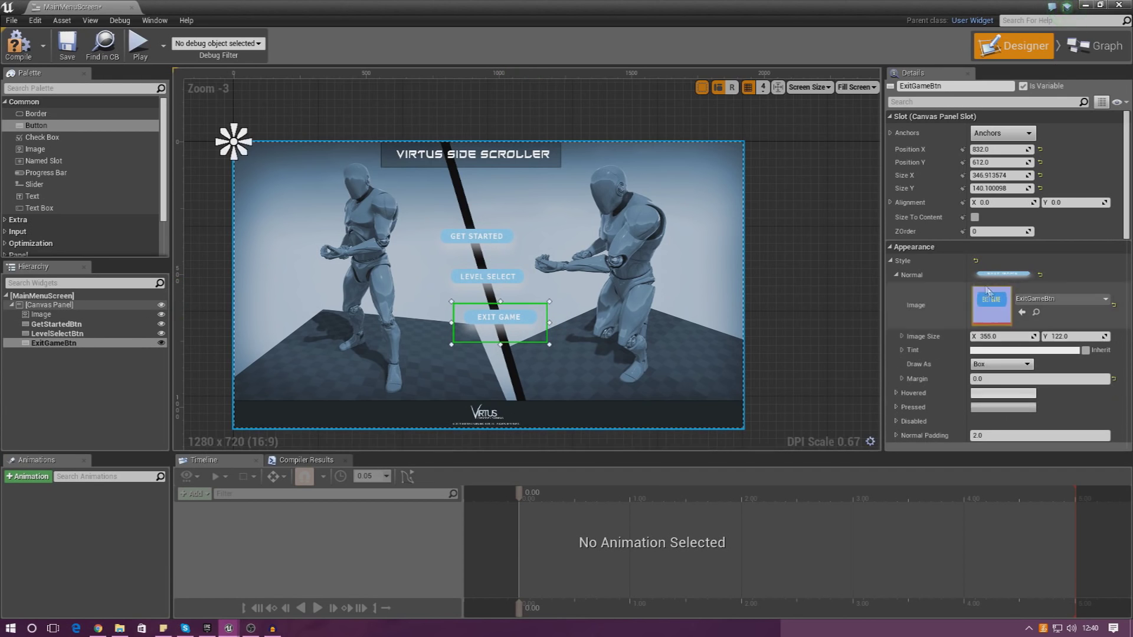
Select GetStartedBtn and expand its Hovered style settings.
{"action": "left_click", "coordinate": [892, 261]}
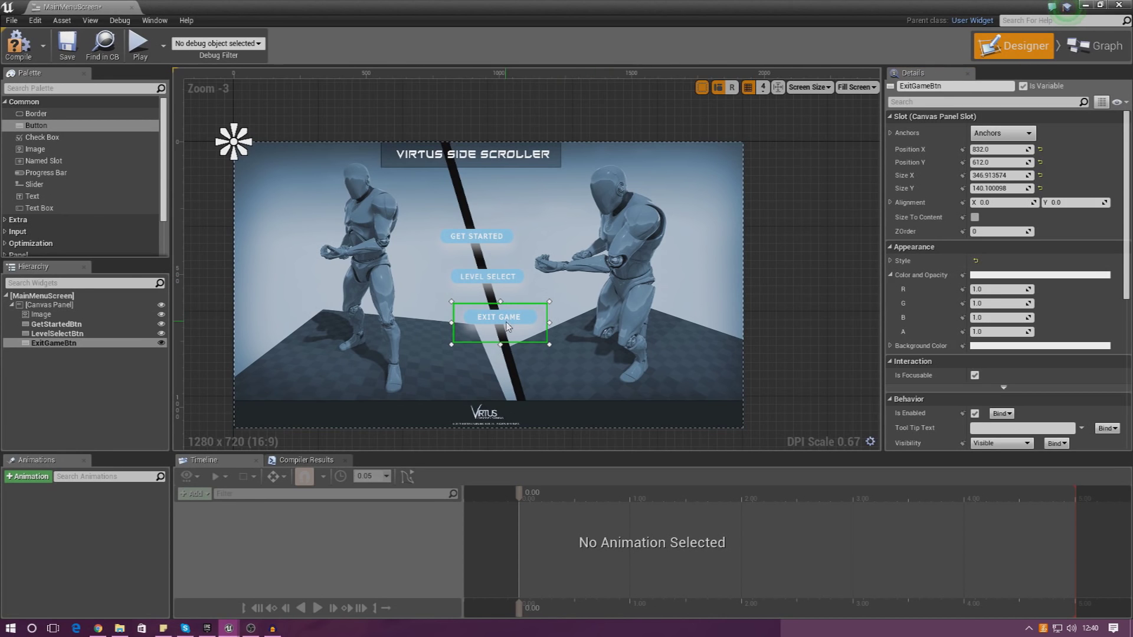
{"action": "left_click", "coordinate": [480, 245]}
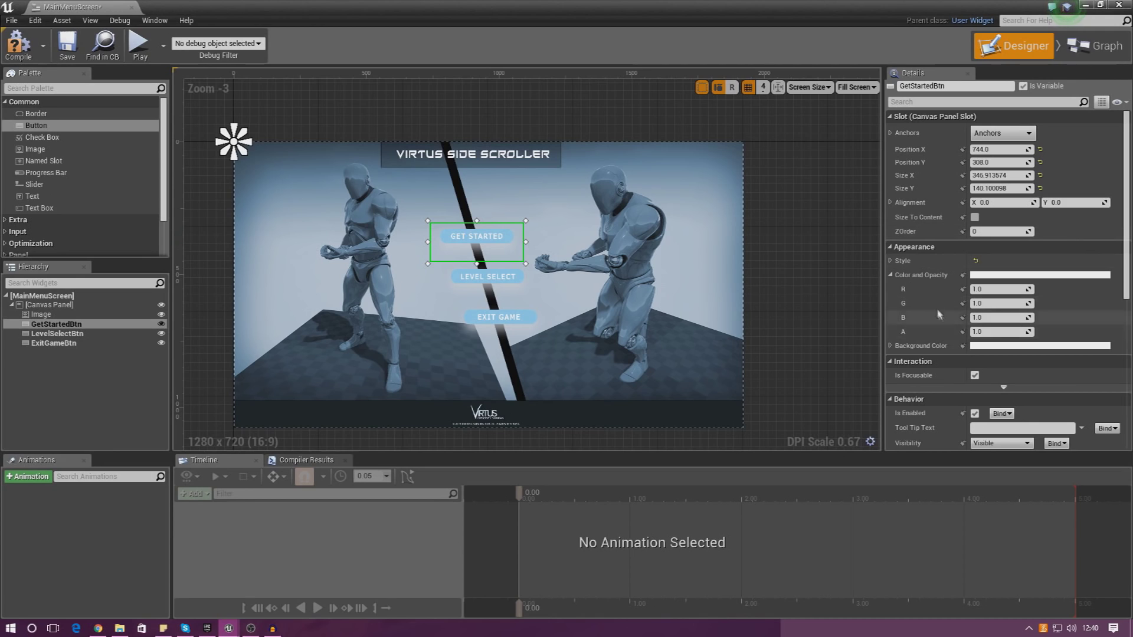
{"action": "left_click", "coordinate": [891, 260]}
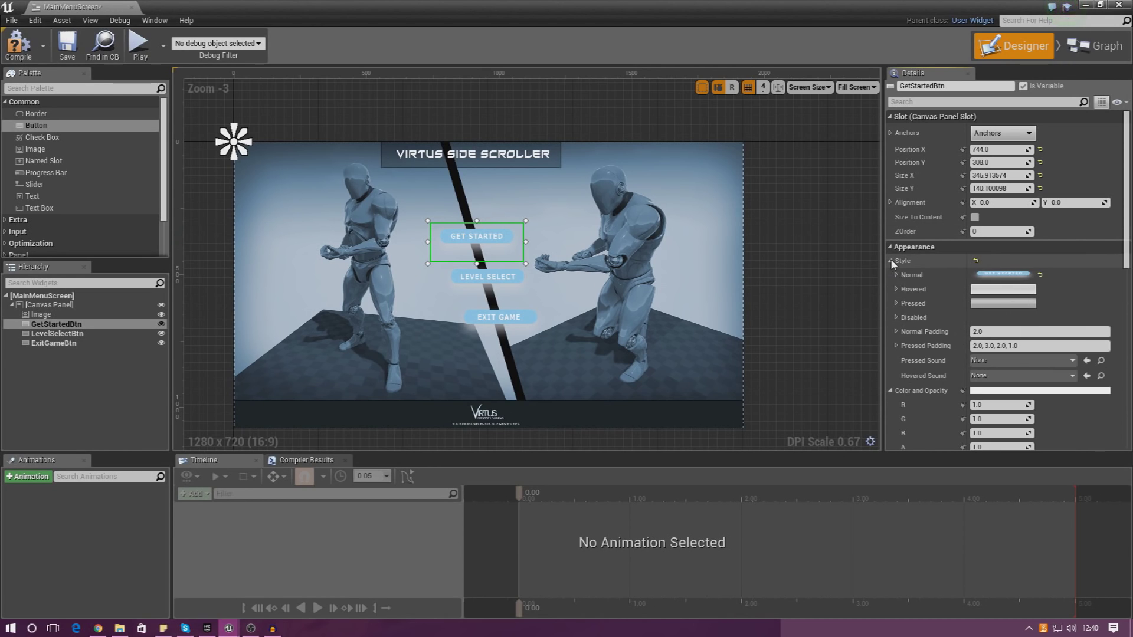
{"action": "left_click", "coordinate": [896, 289]}
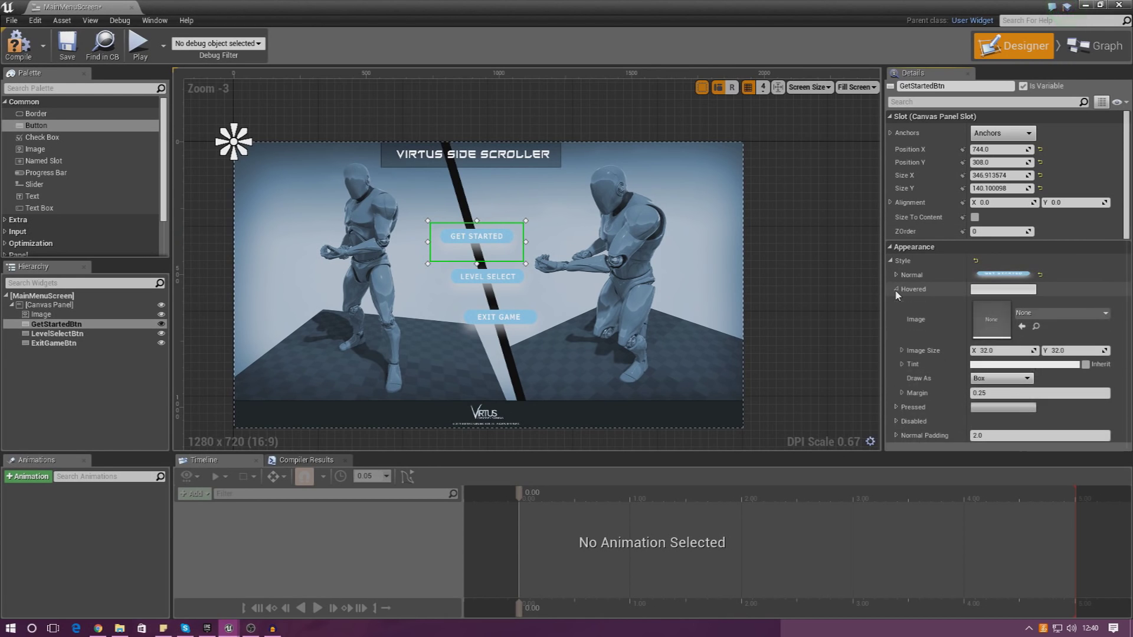
{"action": "left_click", "coordinate": [1032, 313]}
{"action": "left_click", "coordinate": [1038, 395]}
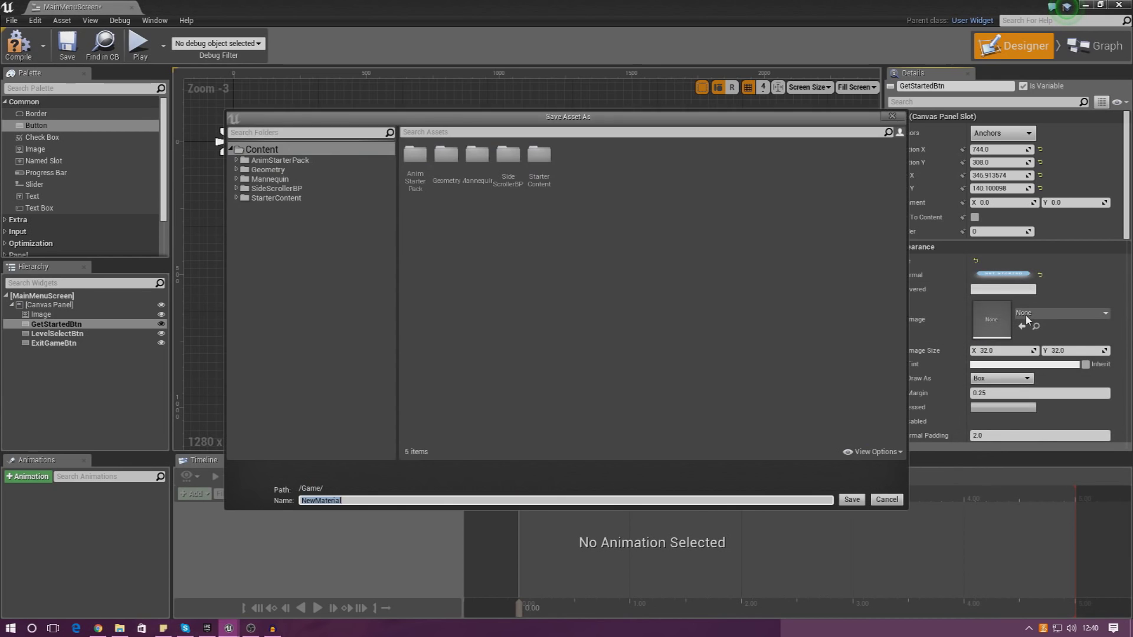
{"action": "left_click", "coordinate": [886, 500]}
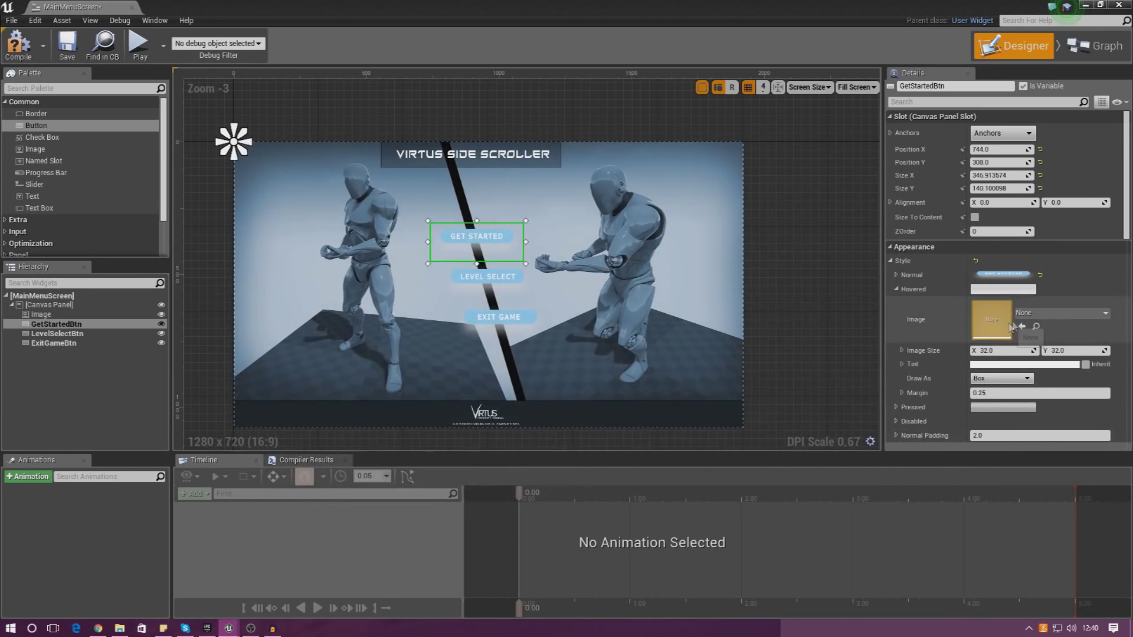
Set GetStartedBtn's Hovered style image to the GetStartedBtn texture, with a margin of 0.
{"action": "left_click", "coordinate": [1025, 316]}
{"action": "type", "text": "get star"}
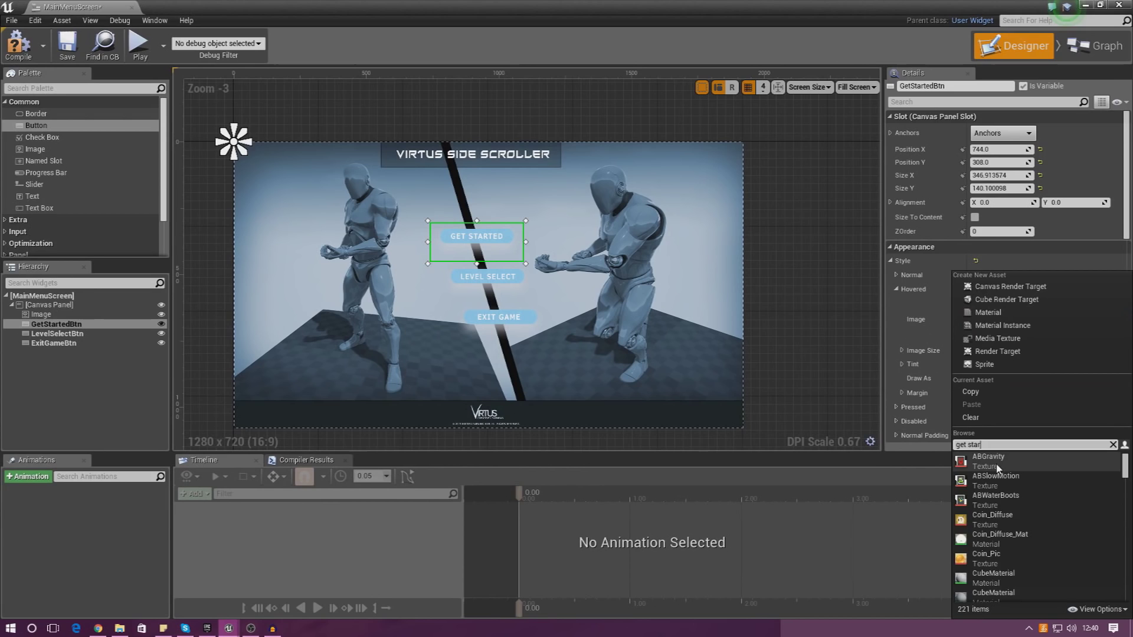
{"action": "left_click", "coordinate": [1002, 456]}
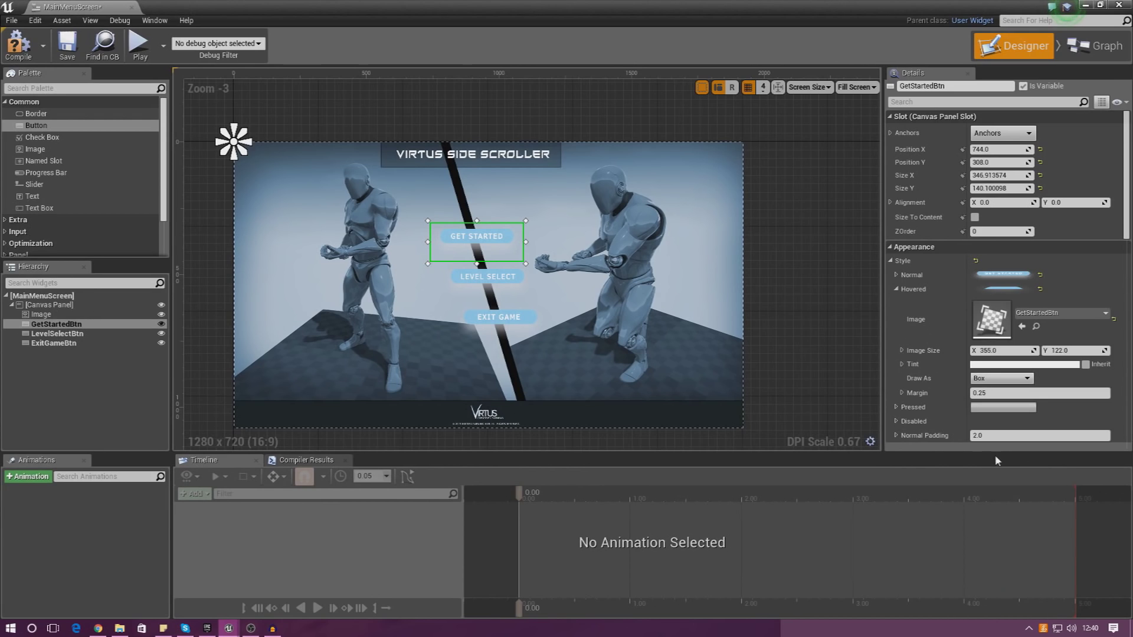
{"action": "left_click", "coordinate": [995, 394]}
{"action": "type", "text": "9"}
{"action": "key", "text": "Return"}
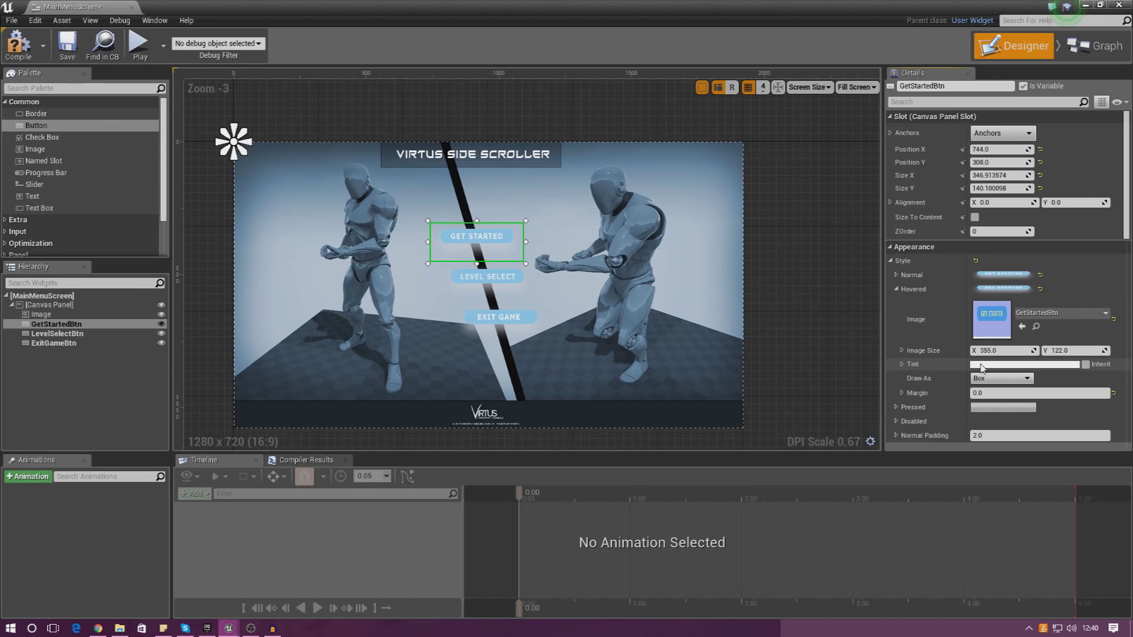
Tint GetStartedBtn's Hovered style pure red, with red at 1 and green and blue at 0.
{"action": "left_click", "coordinate": [981, 367]}
{"action": "left_click_drag", "start_coordinate": [825, 408], "coordinate": [831, 406]}
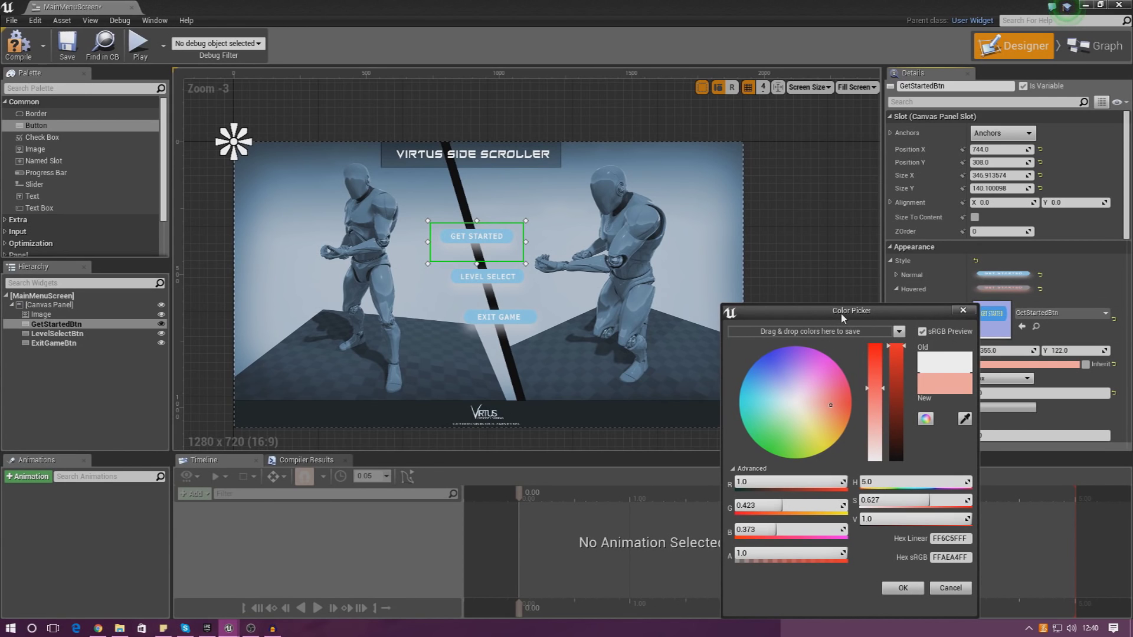
{"action": "mouse_move", "coordinate": [834, 314]}
{"action": "left_mouse_down"}
{"action": "mouse_move", "coordinate": [712, 305]}
{"action": "mouse_move", "coordinate": [674, 264]}
{"action": "left_mouse_up"}
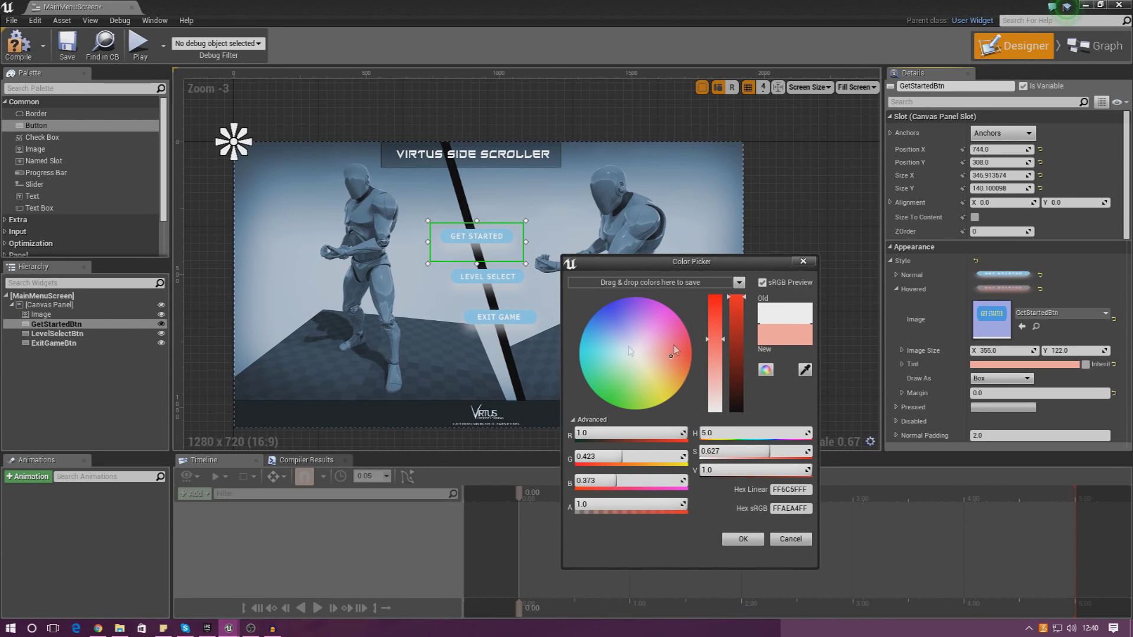
{"action": "left_click_drag", "start_coordinate": [685, 363], "coordinate": [694, 358]}
{"action": "left_click", "coordinate": [602, 434]}
{"action": "left_click", "coordinate": [605, 457]}
{"action": "type", "text": "0"}
{"action": "left_click", "coordinate": [603, 479]}
{"action": "type", "text": "0"}
Try an alpha of 0.5 on the Hovered tint, and set the alpha back to 1.
{"action": "left_click", "coordinate": [603, 503]}
{"action": "type", "text": "0"}
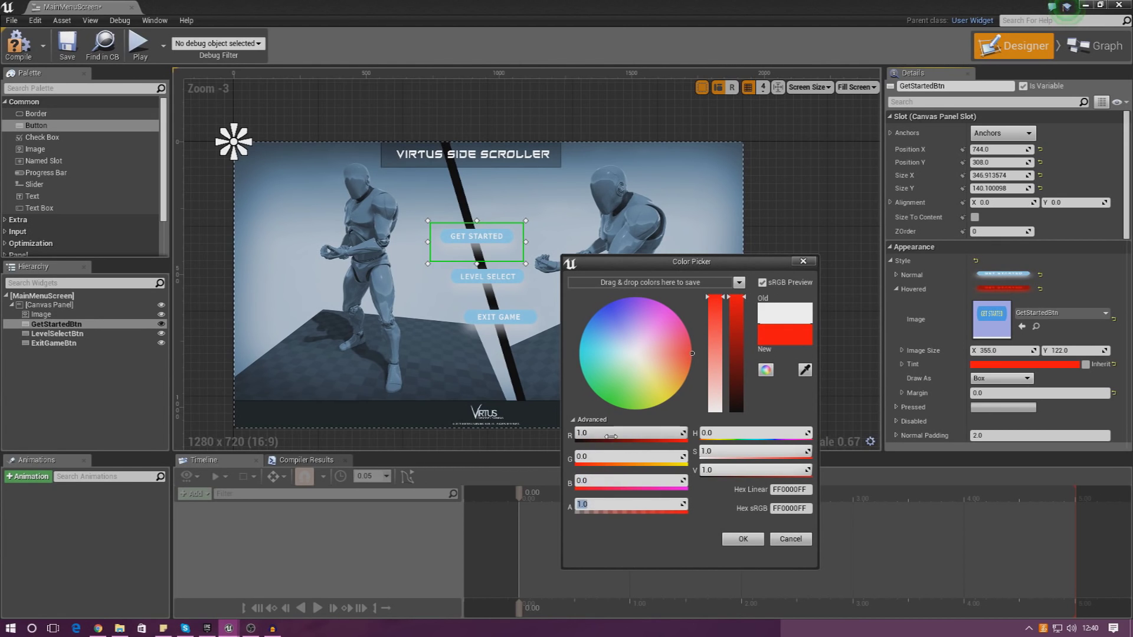
{"action": "key", "text": "Return"}
{"action": "type", "text": "0.5"}
{"action": "key", "text": "Return"}
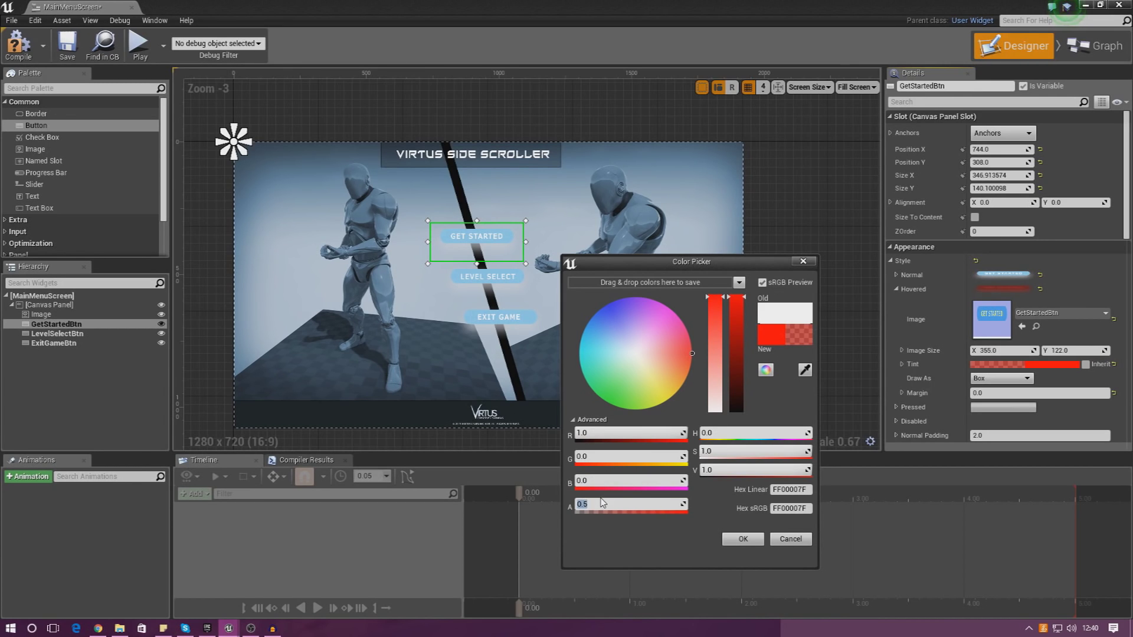
{"action": "key", "text": "Return"}
{"action": "type", "text": "1"}
{"action": "key", "text": "Return"}
Darken the Hovered tint by setting its red value to 0.5.
{"action": "left_click", "coordinate": [605, 433]}
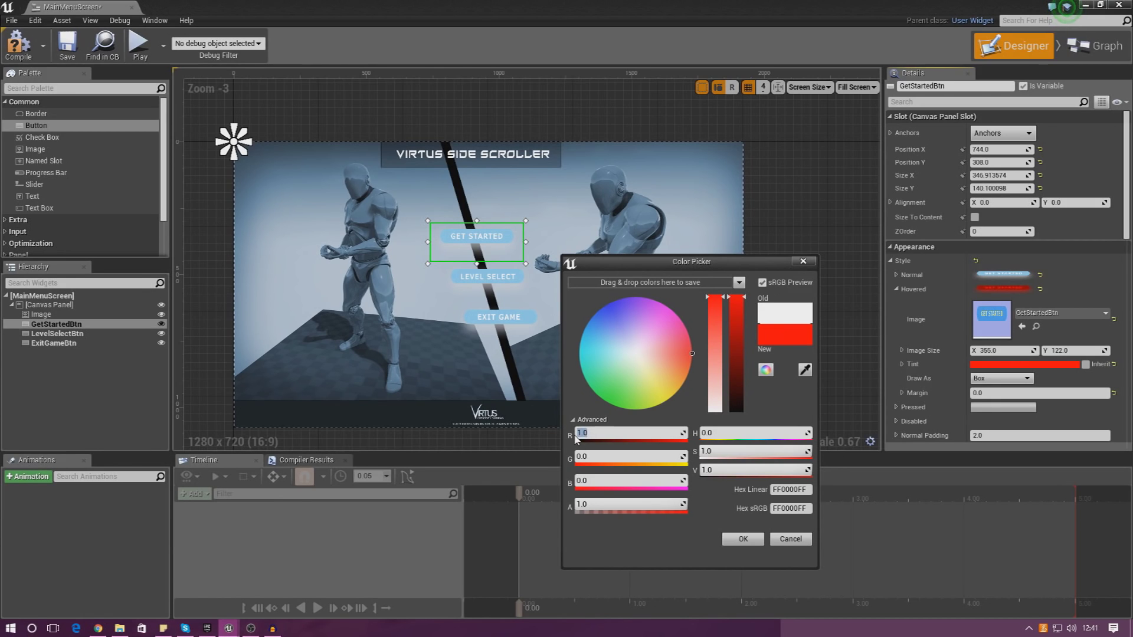
{"action": "type", "text": "0.5"}
{"action": "key", "text": "Return"}
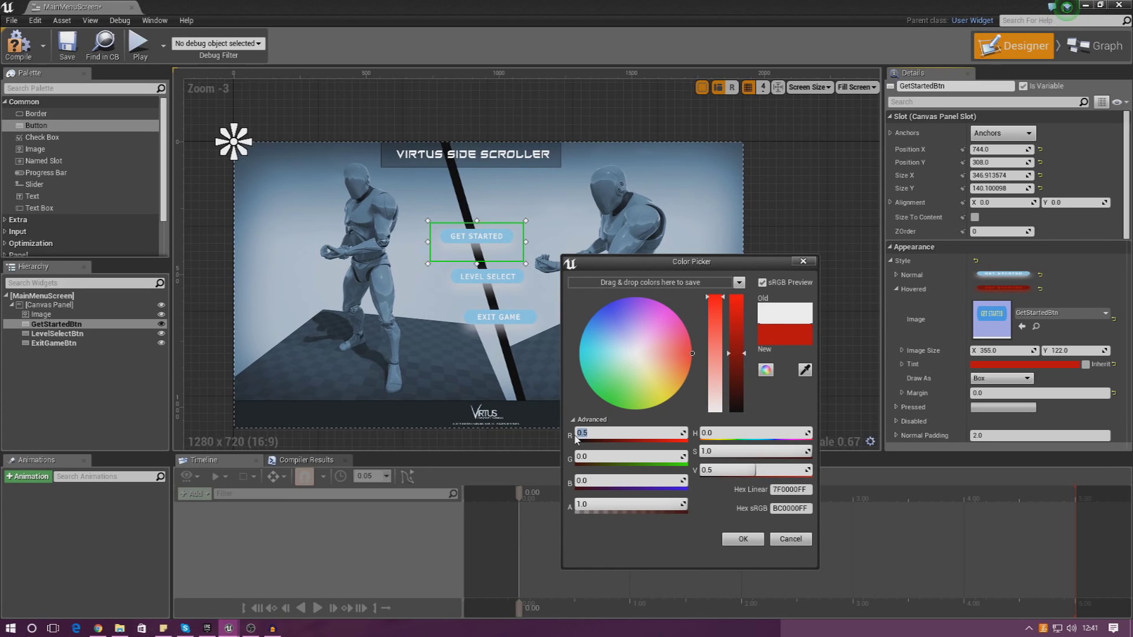
Set the blue and green values of GetStartedBtn's Hovered tint to 1.
{"action": "left_click", "coordinate": [608, 480]}
{"action": "type", "text": "1"}
{"action": "key", "text": "Return"}
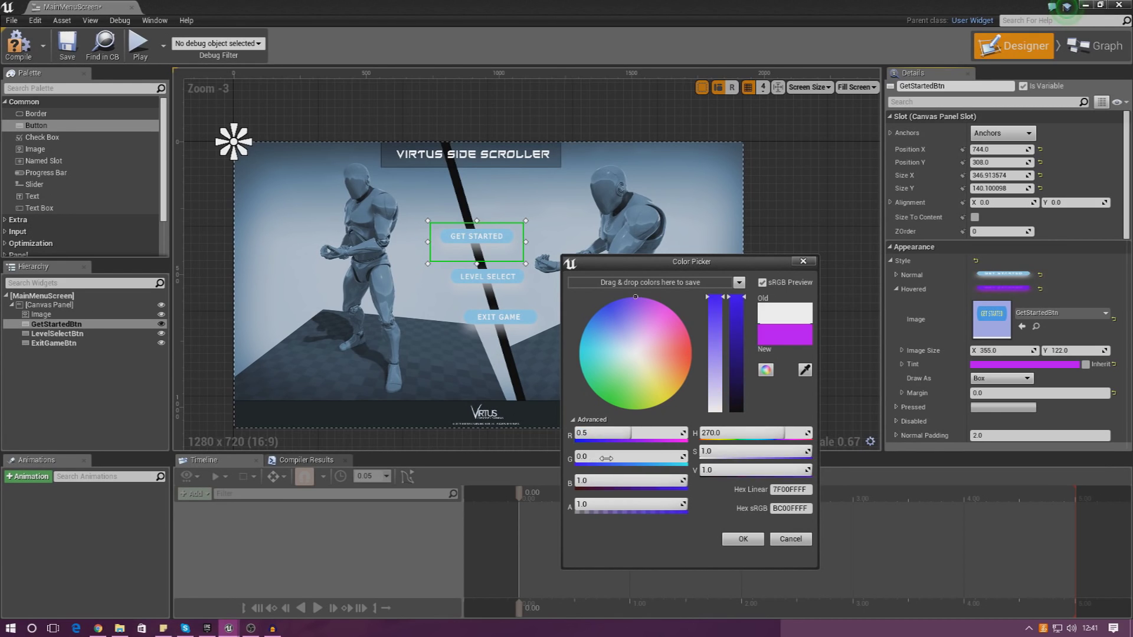
{"action": "left_click", "coordinate": [608, 455]}
{"action": "type", "text": "1"}
Try red values of 1.5 and 3 on GetStartedBtn's Hovered tint.
{"action": "left_click", "coordinate": [606, 434]}
{"action": "type", "text": "1.5"}
{"action": "key", "text": "Return"}
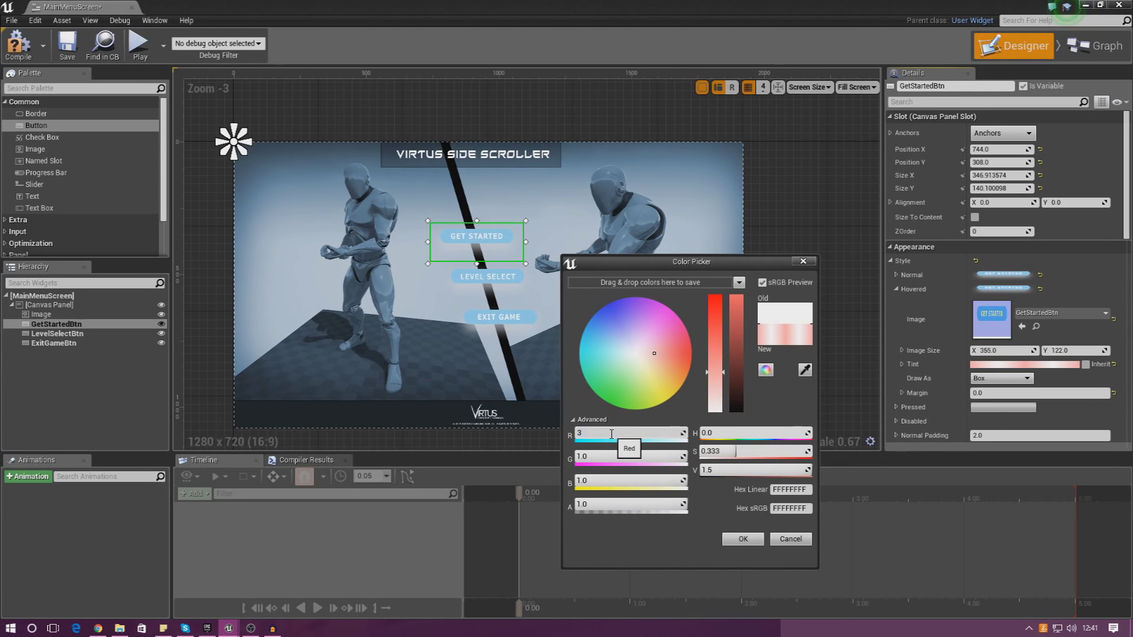
{"action": "key", "text": "Return"}
{"action": "left_click", "coordinate": [743, 539]}
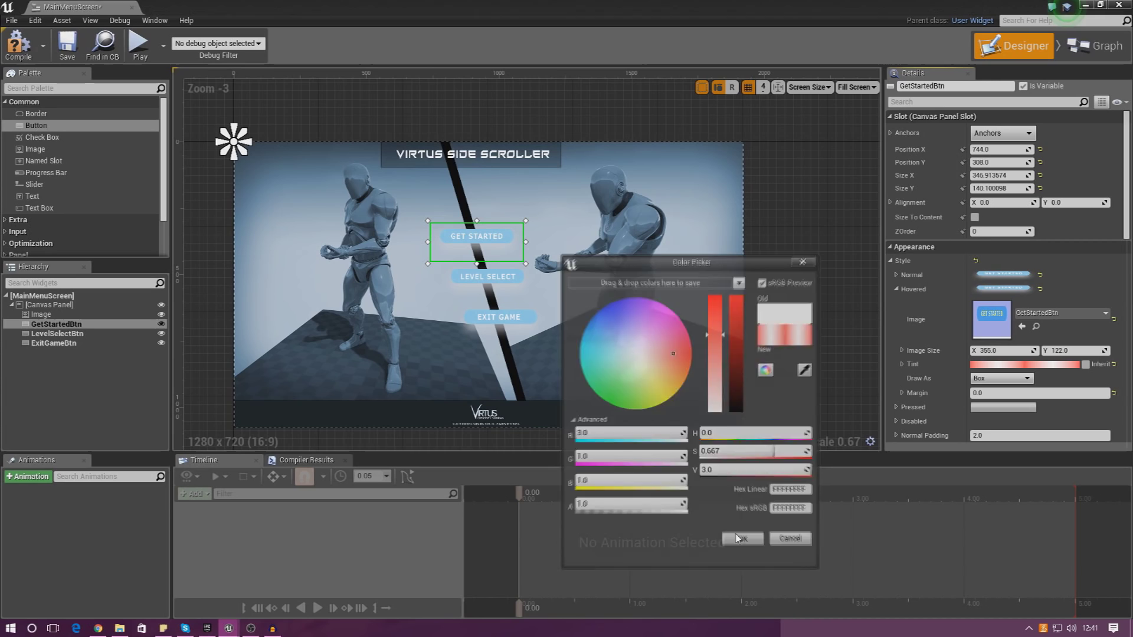
Set the red value of GetStartedBtn's Hovered tint to 10.
{"action": "left_click", "coordinate": [1002, 364]}
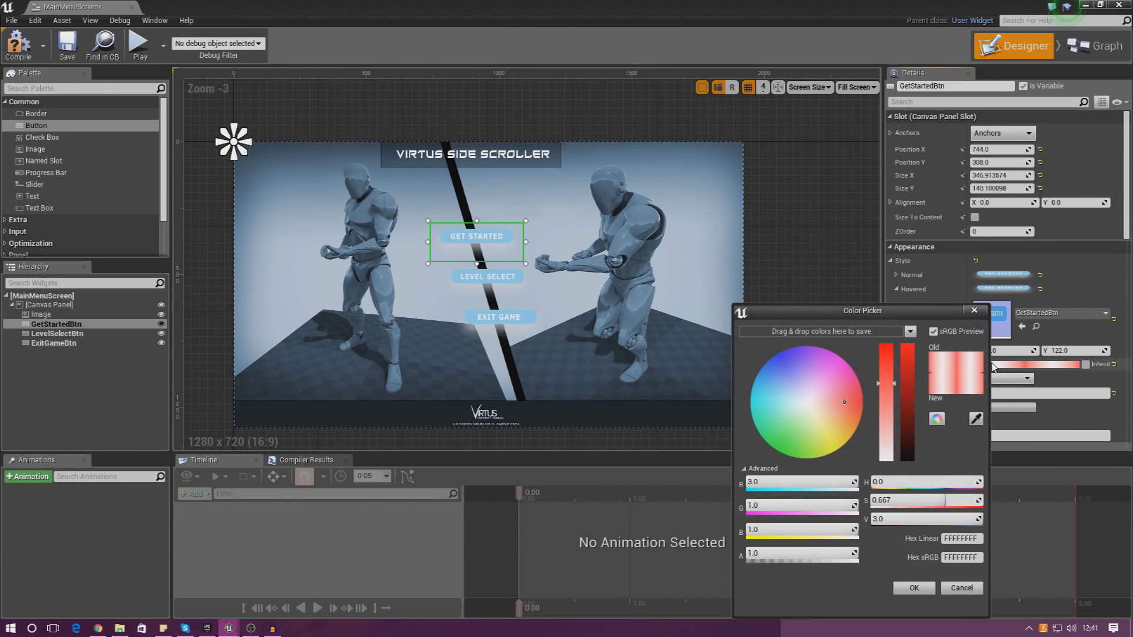
{"action": "left_click", "coordinate": [779, 487]}
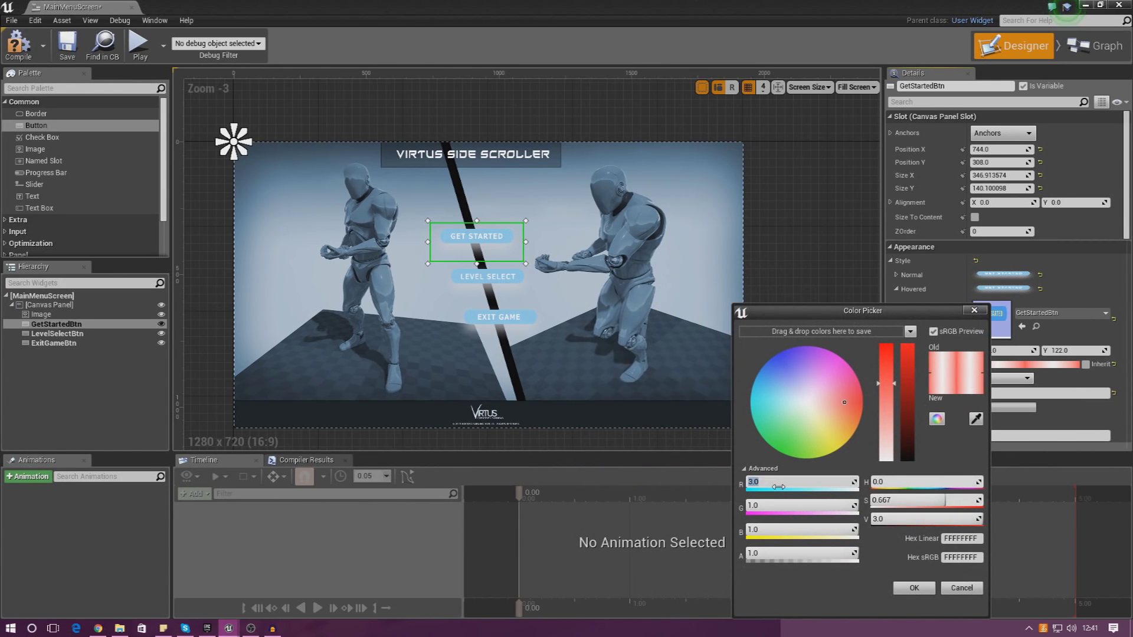
{"action": "type", "text": "10"}
{"action": "key", "text": "Return"}
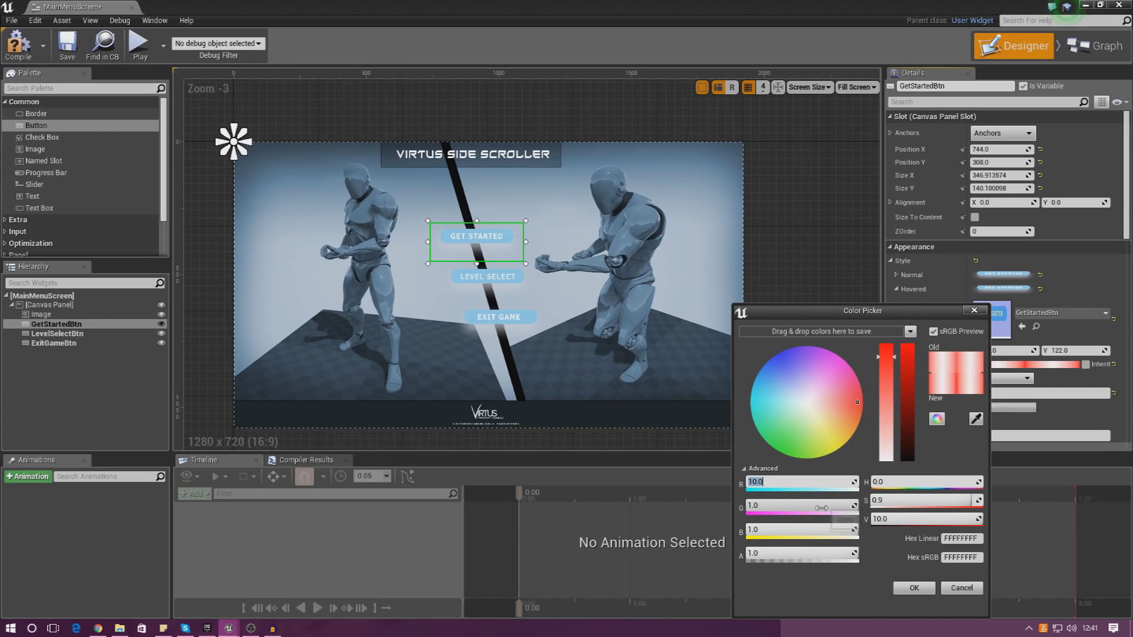
{"action": "left_click", "coordinate": [914, 588]}
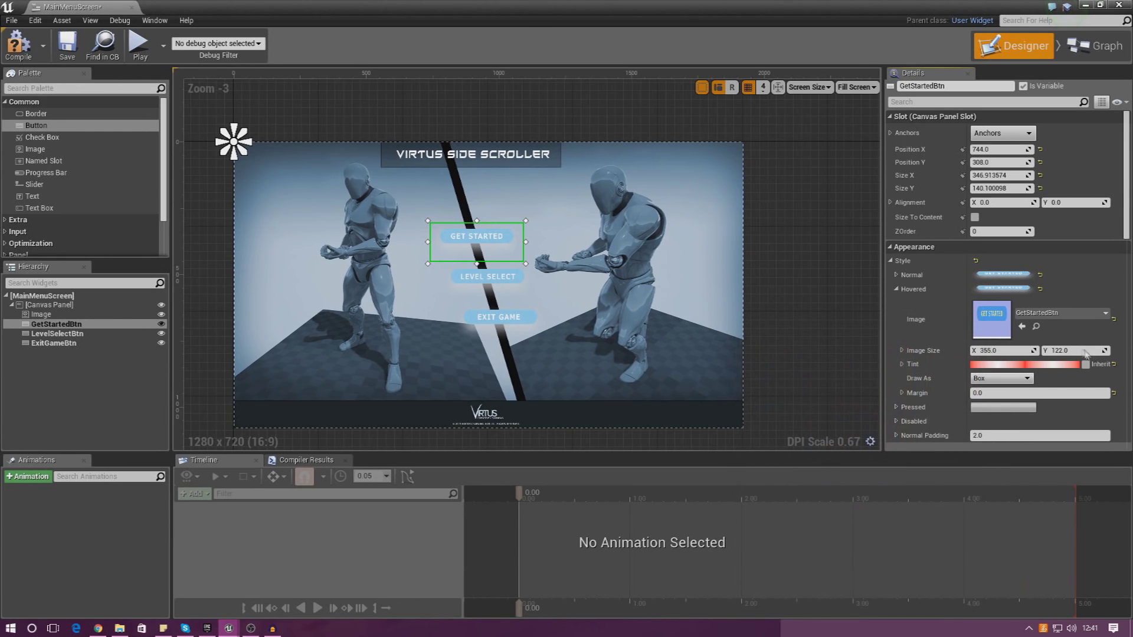
Lower the brightness value of GetStartedBtn's Hovered tint to 1, giving a light red with red 1 and green and blue 0.1.
{"action": "left_click", "coordinate": [1012, 366]}
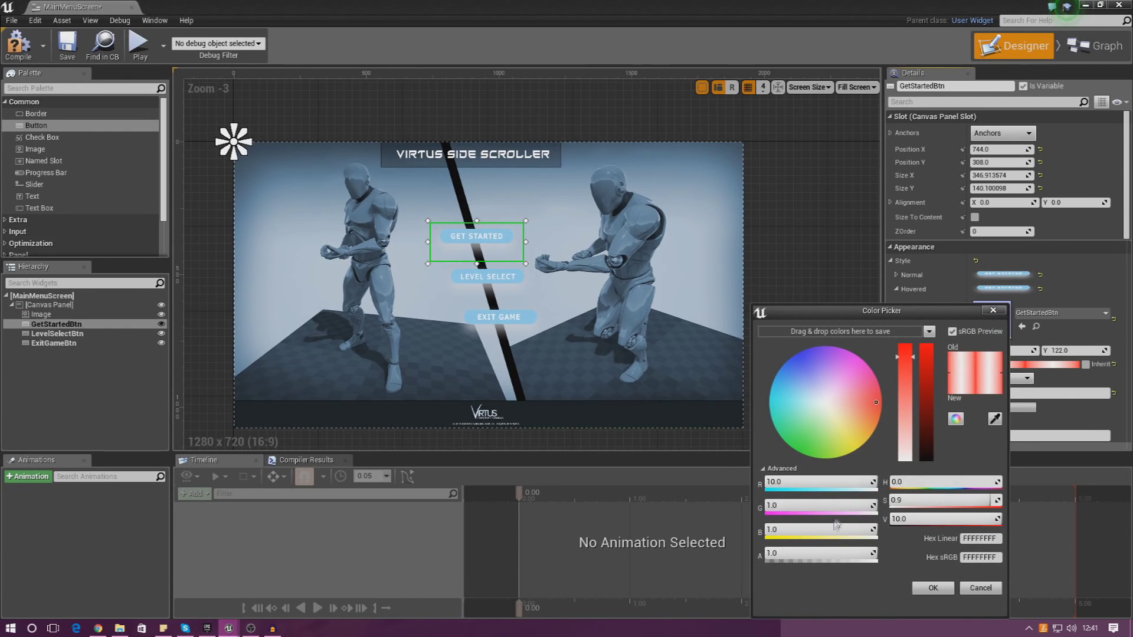
{"action": "left_click_drag", "start_coordinate": [925, 366], "coordinate": [930, 338]}
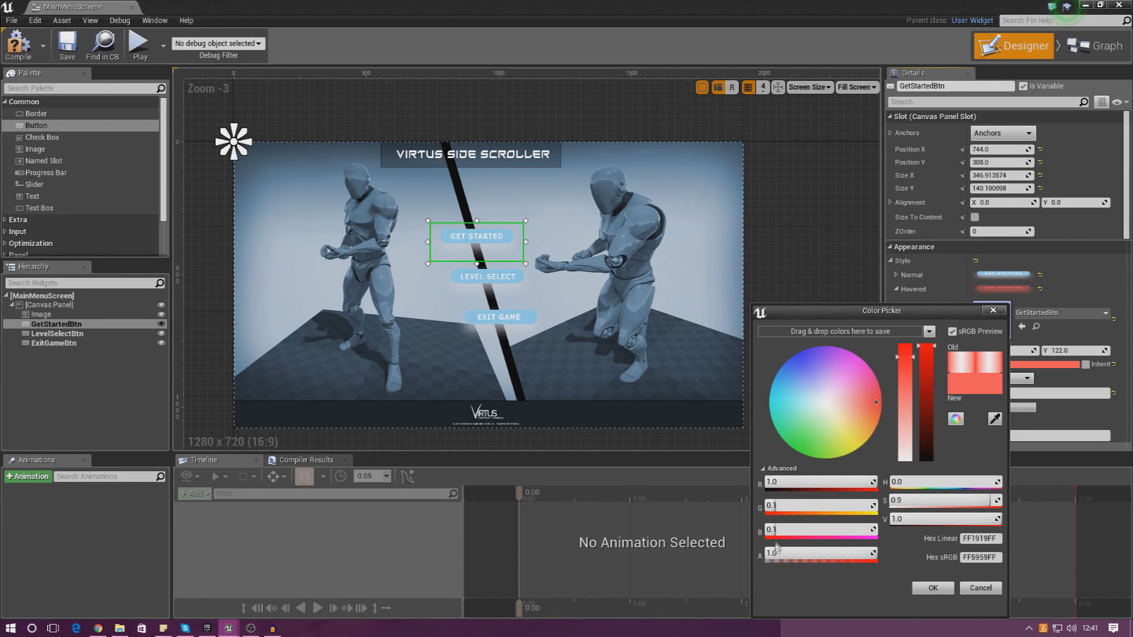
{"action": "left_click", "coordinate": [940, 588]}
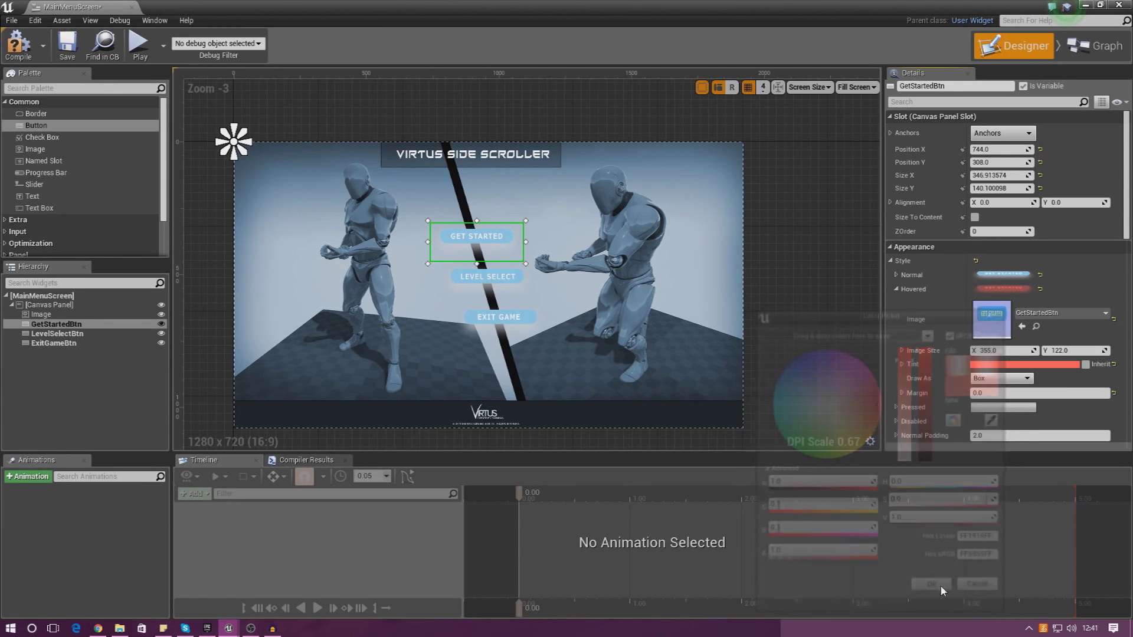
Set LevelSelectBtn's Hovered style image to the LevelSelectBtn texture, with a margin of 0.
{"action": "left_click", "coordinate": [502, 276]}
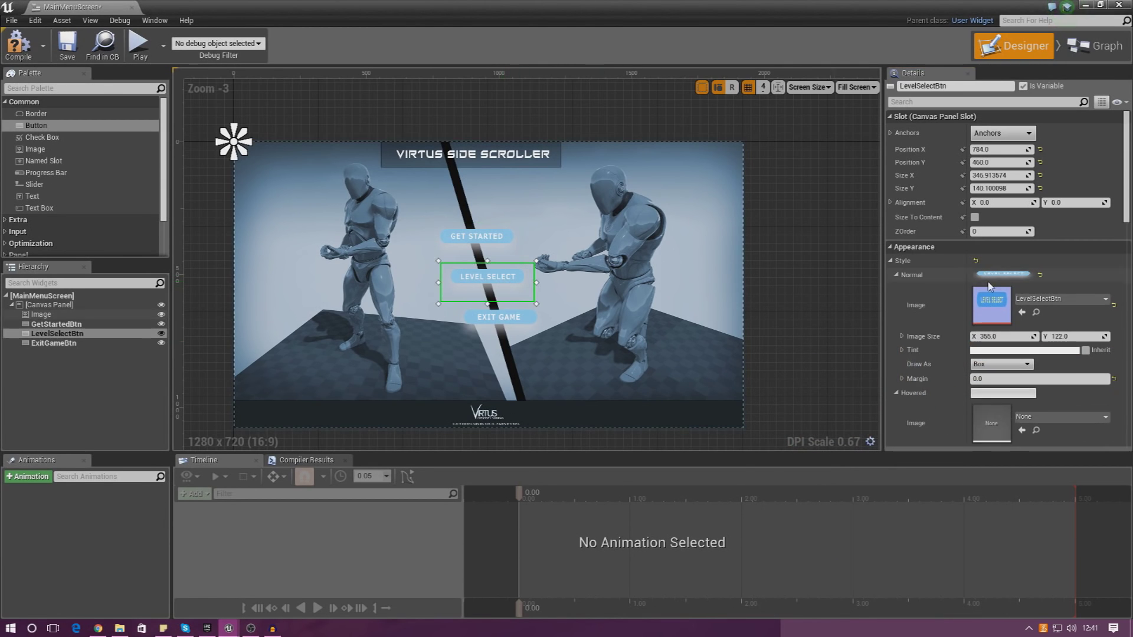
{"action": "left_click", "coordinate": [897, 275]}
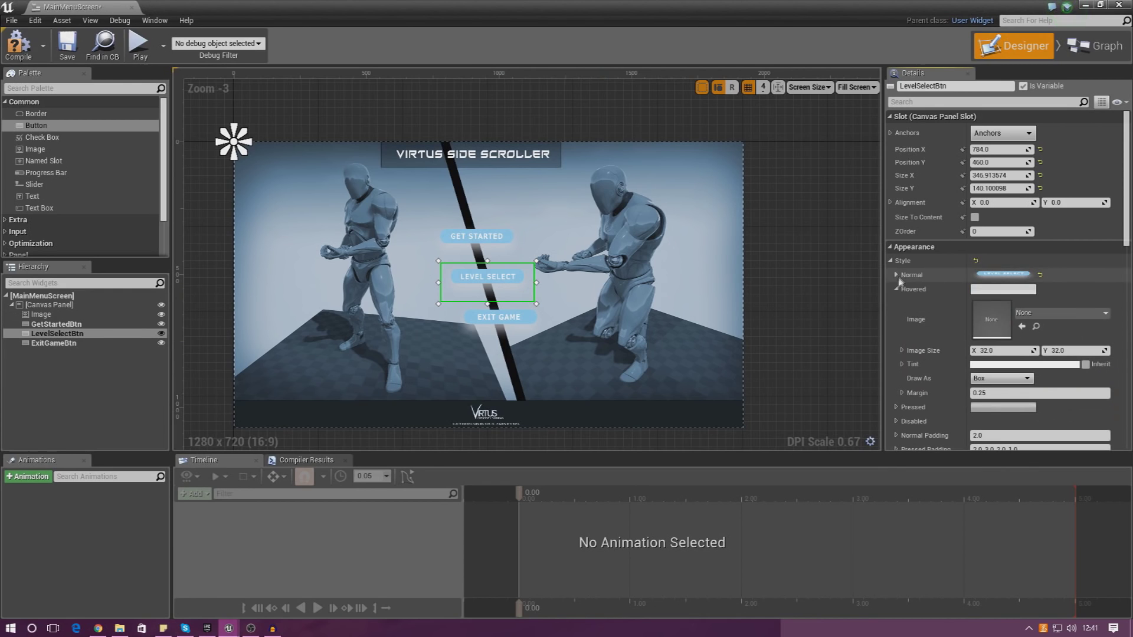
{"action": "left_click", "coordinate": [1047, 312]}
{"action": "type", "text": "level"}
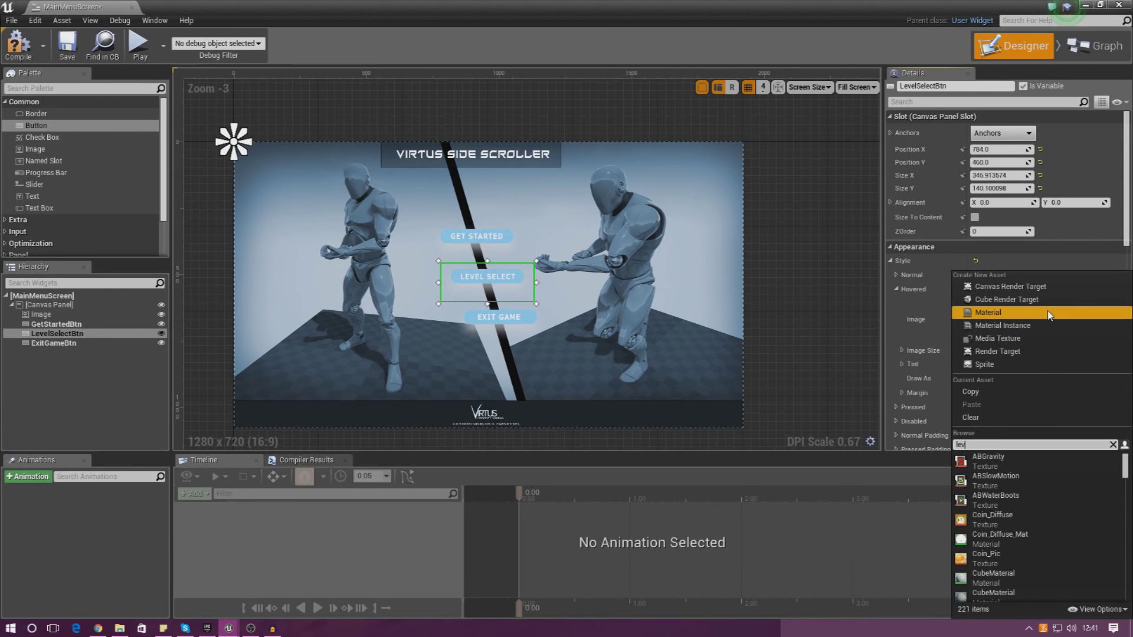
{"action": "left_click", "coordinate": [1035, 458]}
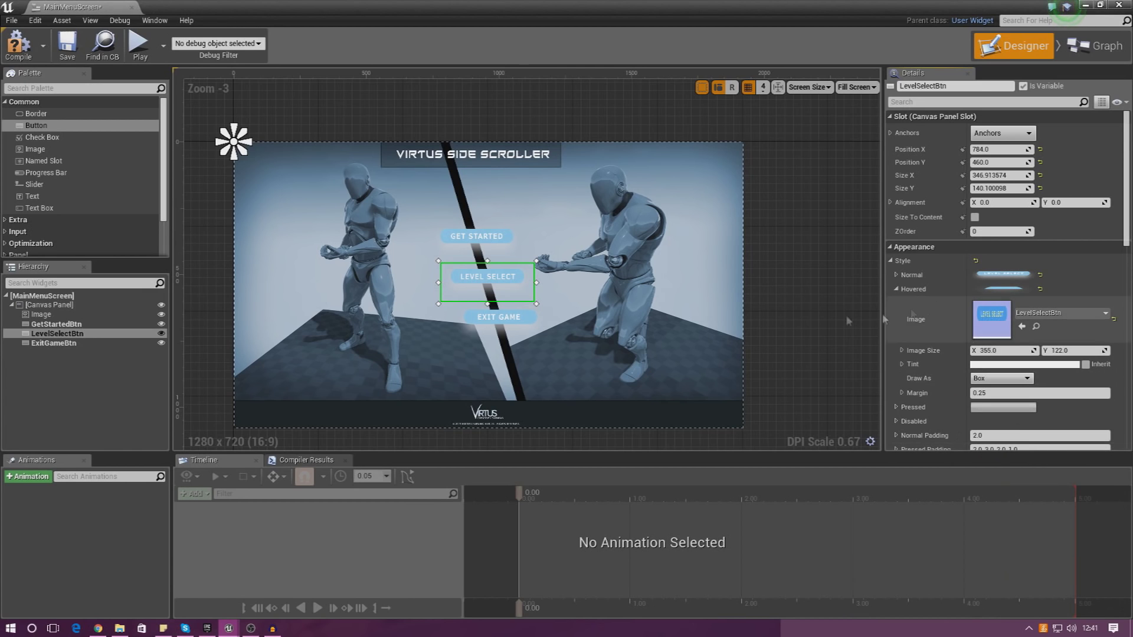
{"action": "left_click", "coordinate": [1001, 392]}
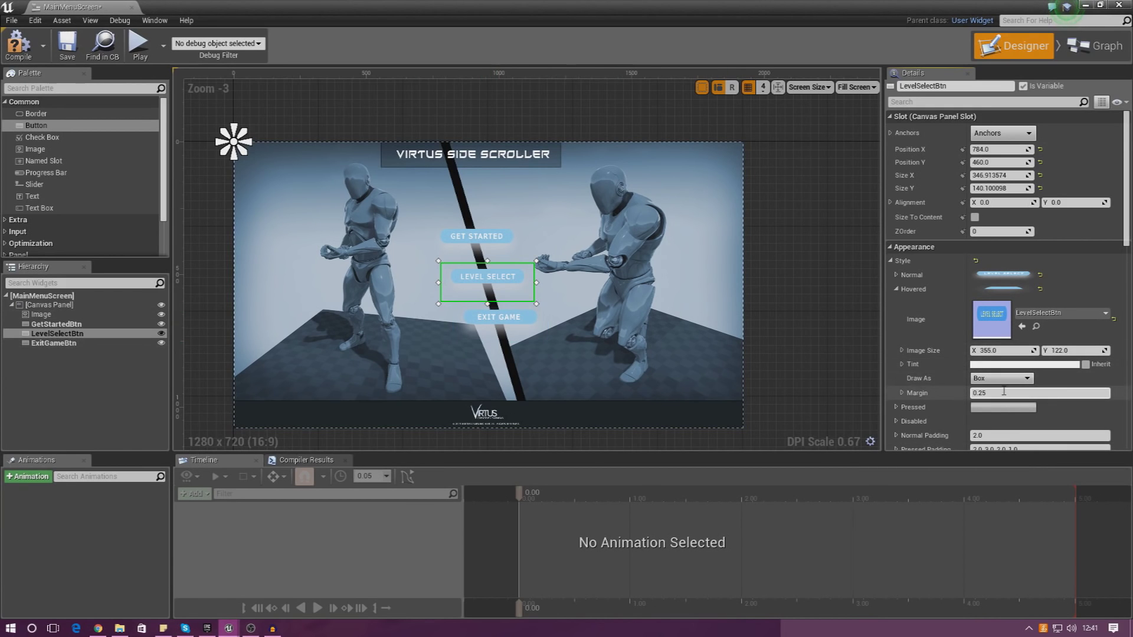
{"action": "type", "text": "8"}
{"action": "key", "text": "Return"}
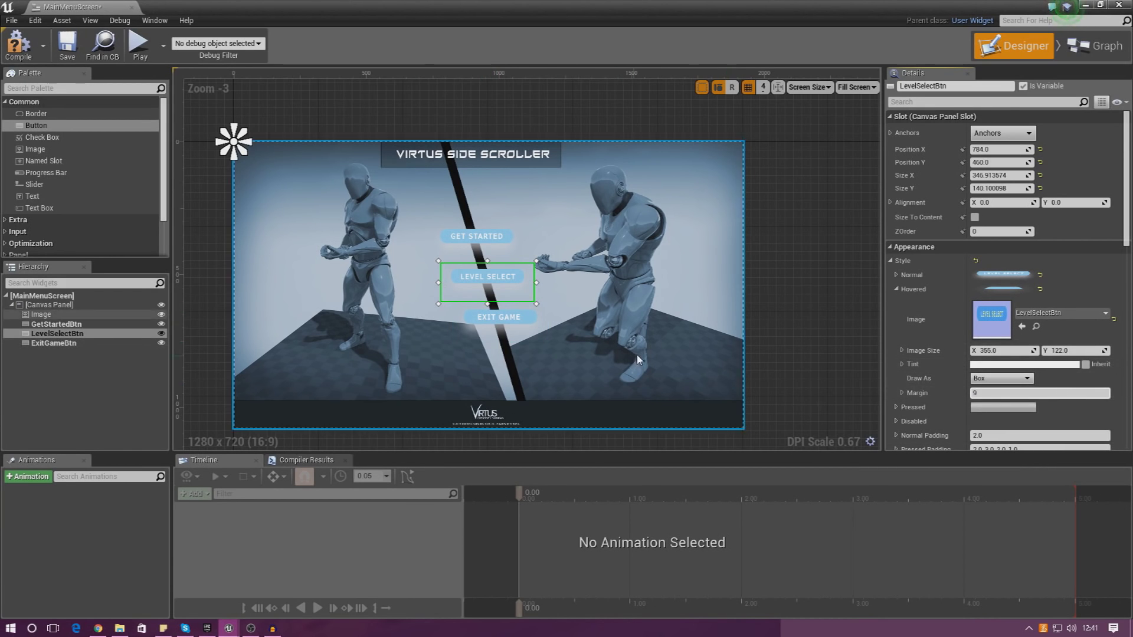
Set ExitGameBtn's Hovered style margin to 0 and its image to the ExitGameBtn texture, keeping it drawn as Box.
{"action": "left_click", "coordinate": [498, 321]}
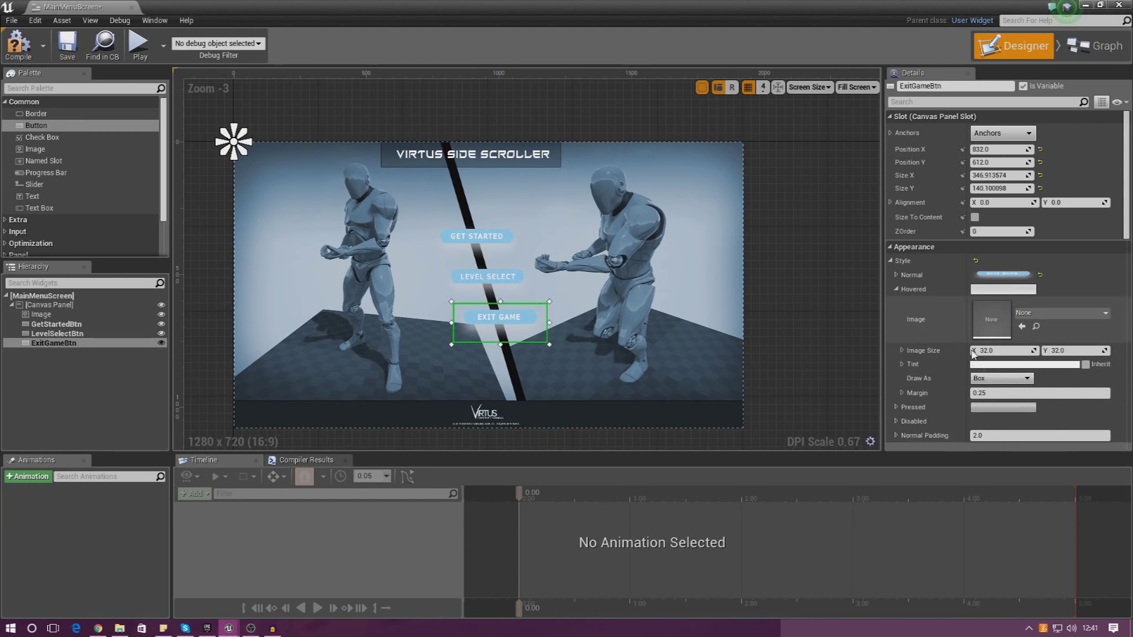
{"action": "left_click", "coordinate": [992, 380]}
{"action": "left_click", "coordinate": [1023, 392]}
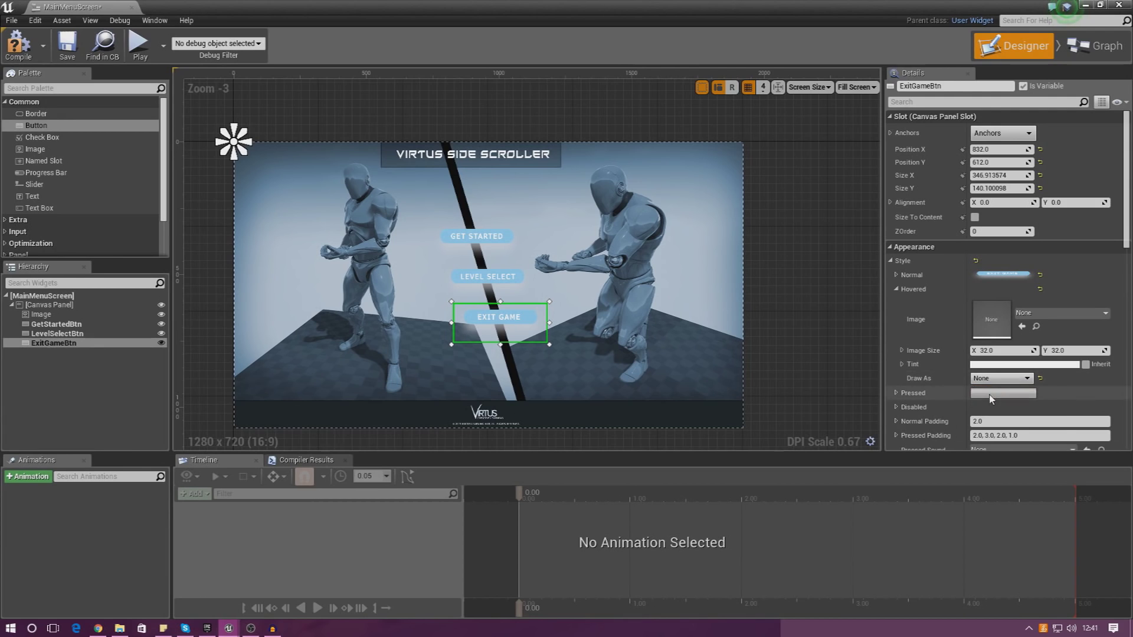
{"action": "left_click", "coordinate": [984, 382]}
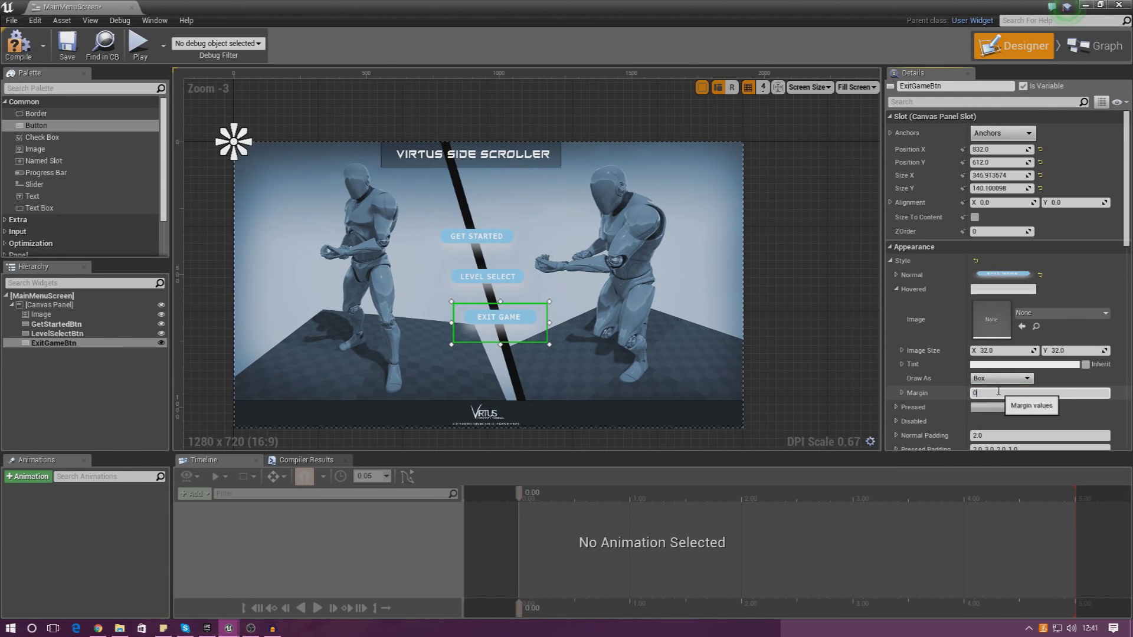
{"action": "left_click", "coordinate": [998, 399]}
{"action": "left_click", "coordinate": [1041, 319]}
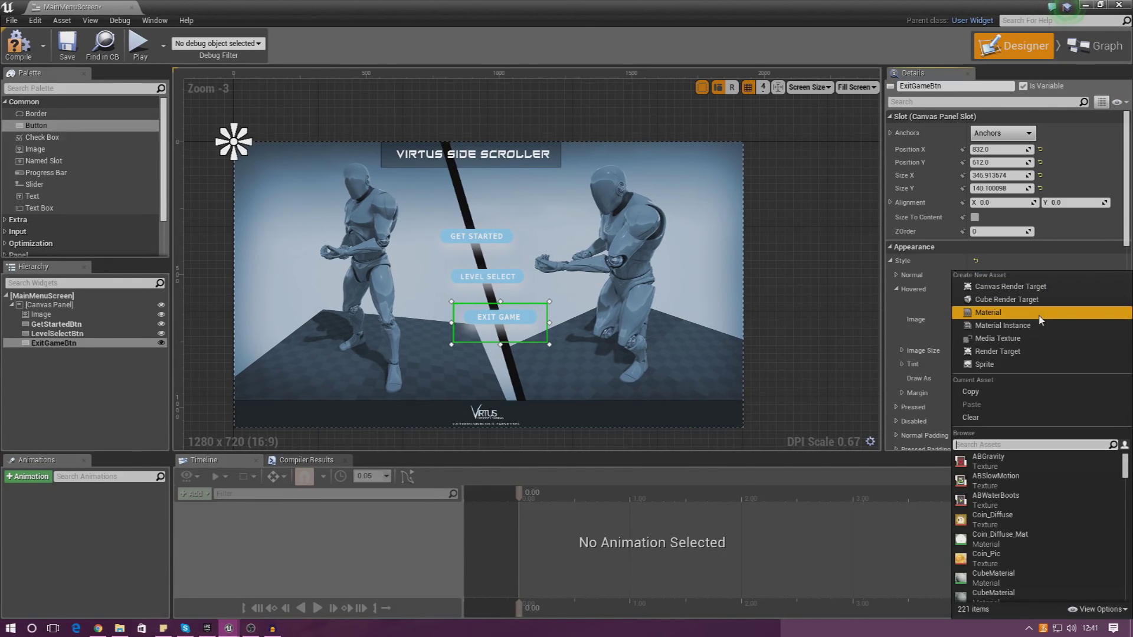
{"action": "type", "text": "exit"}
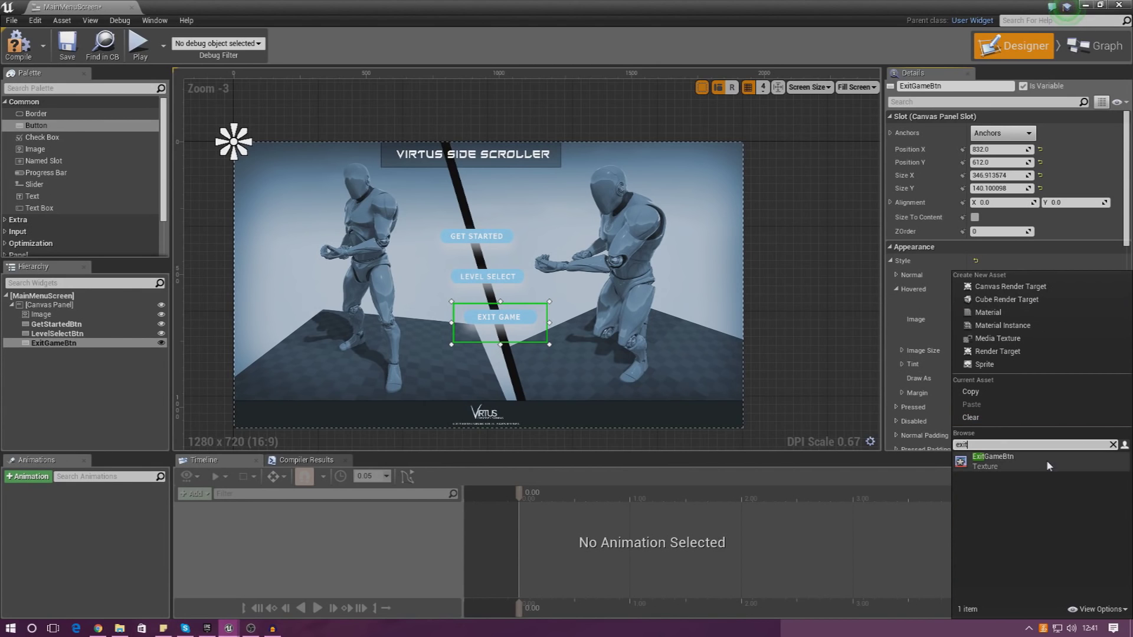
{"action": "left_click", "coordinate": [1025, 472]}
Tint ExitGameBtn's Hovered style light red, with hue 358, saturation about 0.85 and value about 0.97.
{"action": "left_click", "coordinate": [1038, 365]}
{"action": "left_click", "coordinate": [861, 395]}
{"action": "left_click_drag", "start_coordinate": [860, 395], "coordinate": [910, 380]}
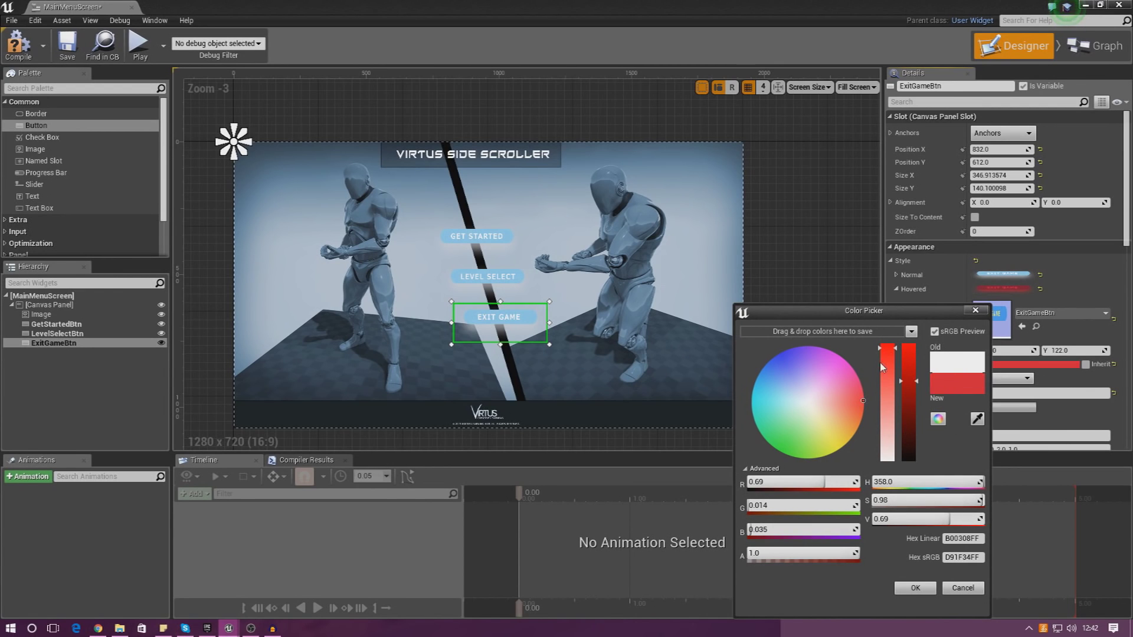
{"action": "left_click", "coordinate": [909, 350]}
{"action": "left_click_drag", "start_coordinate": [889, 356], "coordinate": [890, 362]}
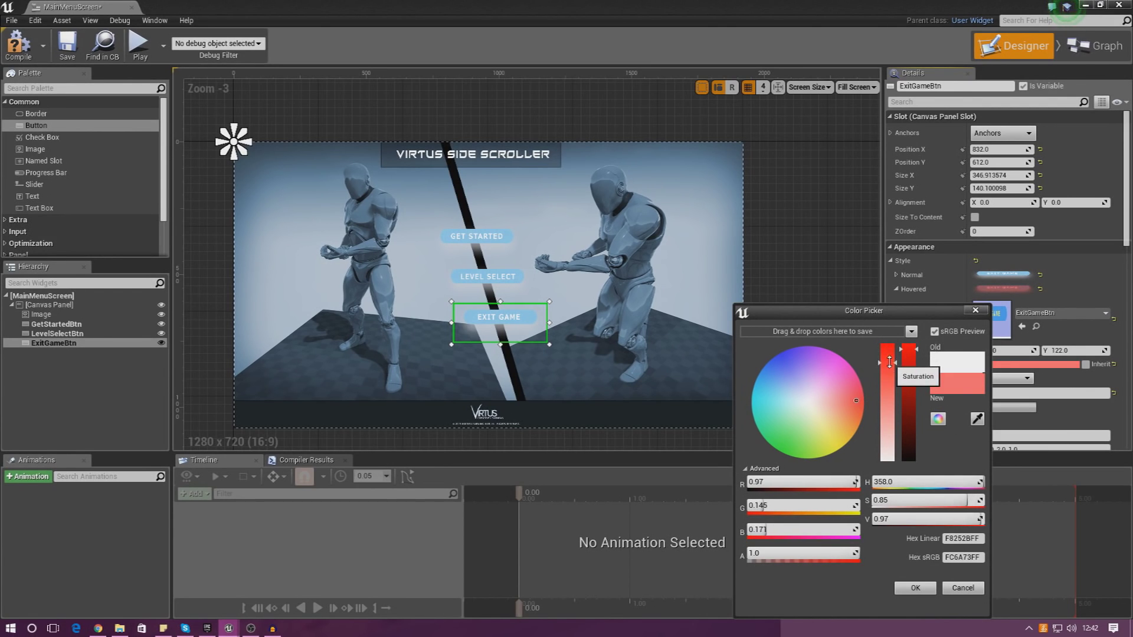
{"action": "left_click", "coordinate": [914, 588]}
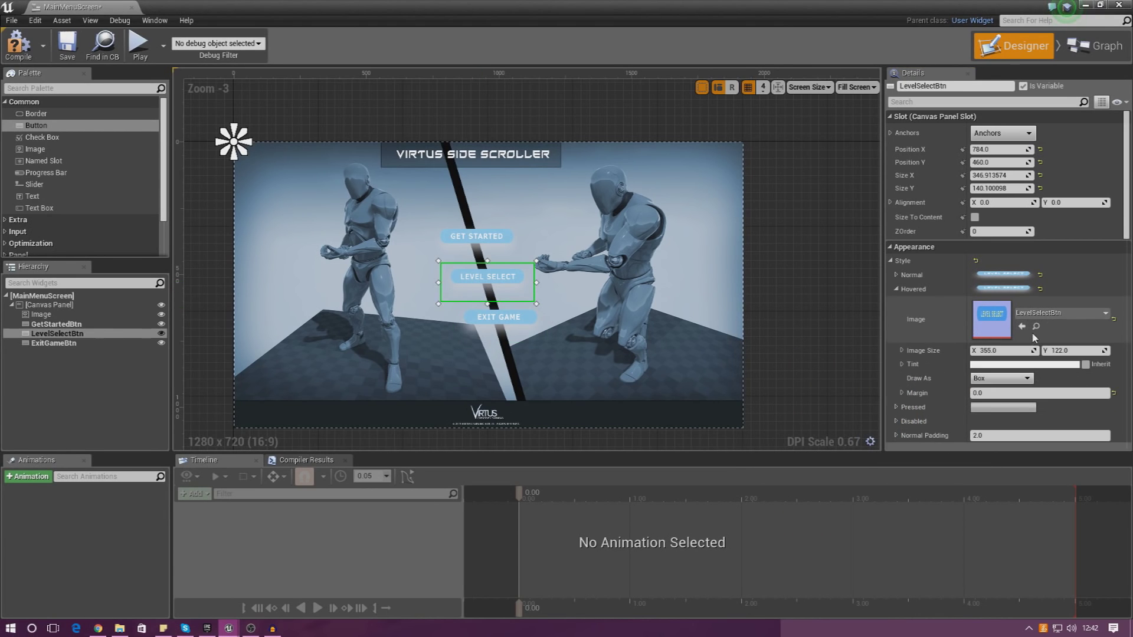
Tint LevelSelectBtn's Hovered style a light, partly desaturated red.
{"action": "left_click", "coordinate": [1005, 370]}
{"action": "left_click", "coordinate": [876, 399]}
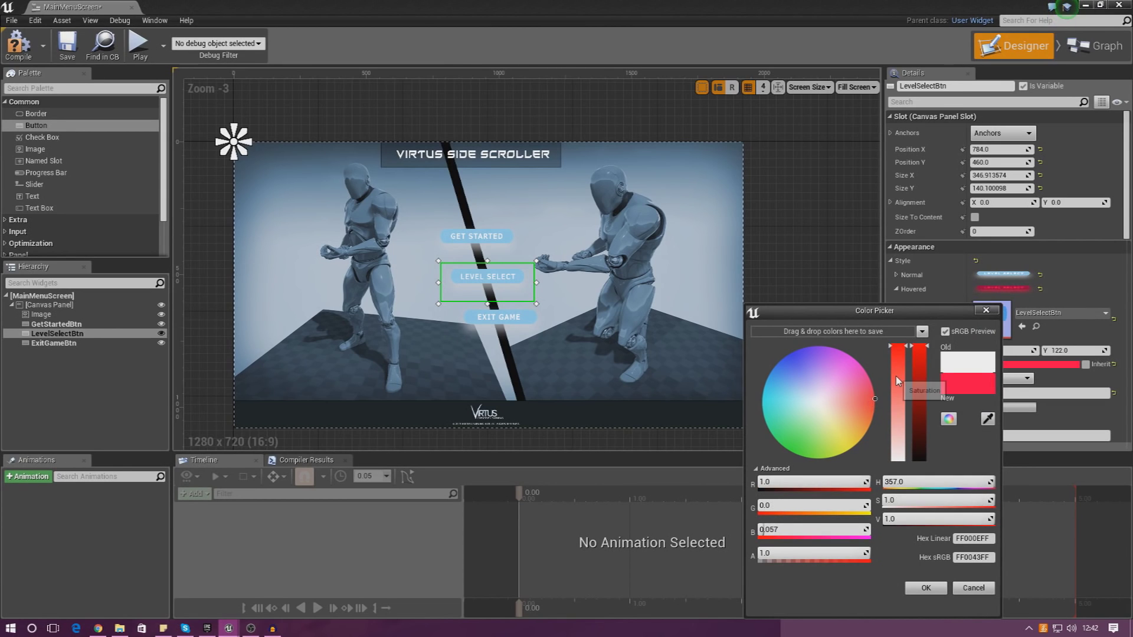
{"action": "left_click_drag", "start_coordinate": [898, 381], "coordinate": [898, 413]}
{"action": "left_click", "coordinate": [926, 587]}
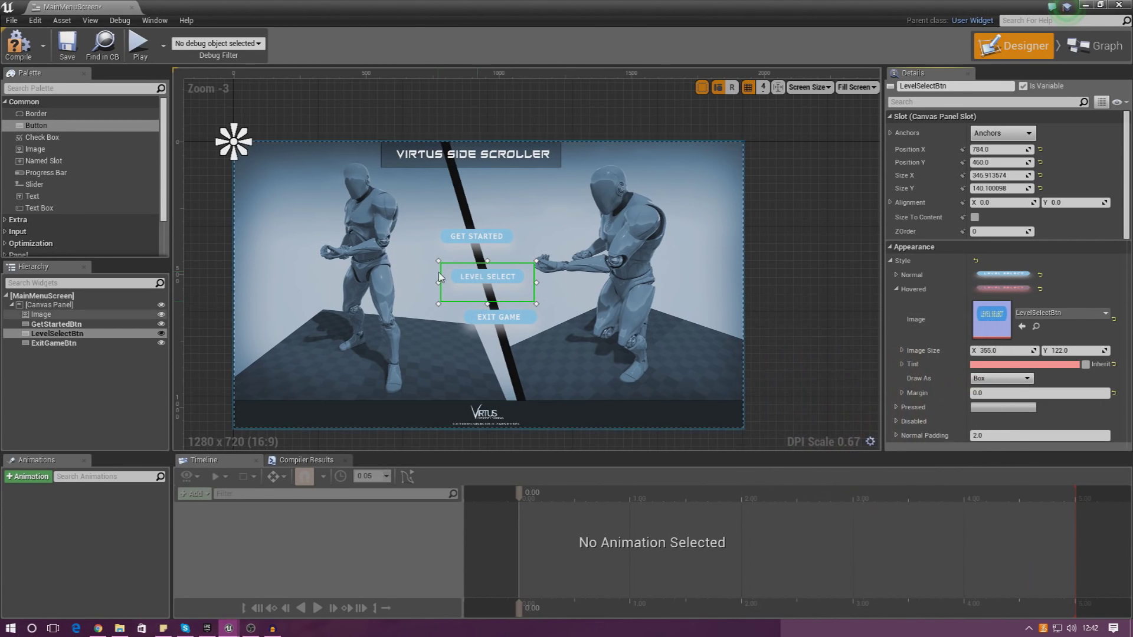
{"action": "left_click", "coordinate": [458, 249]}
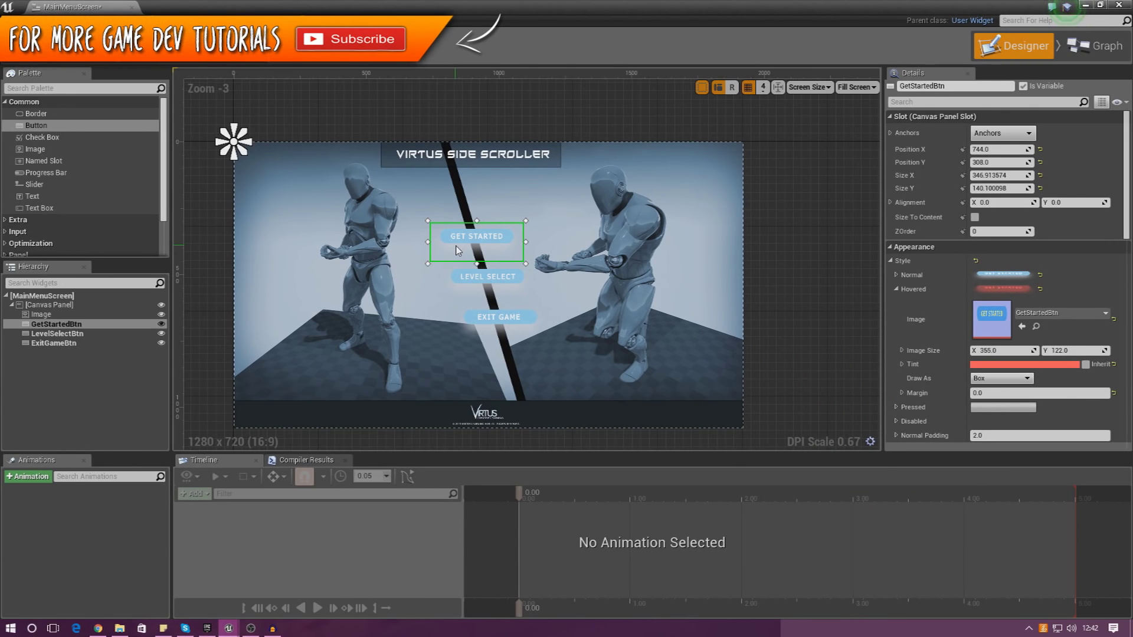
{"action": "left_click", "coordinate": [487, 279]}
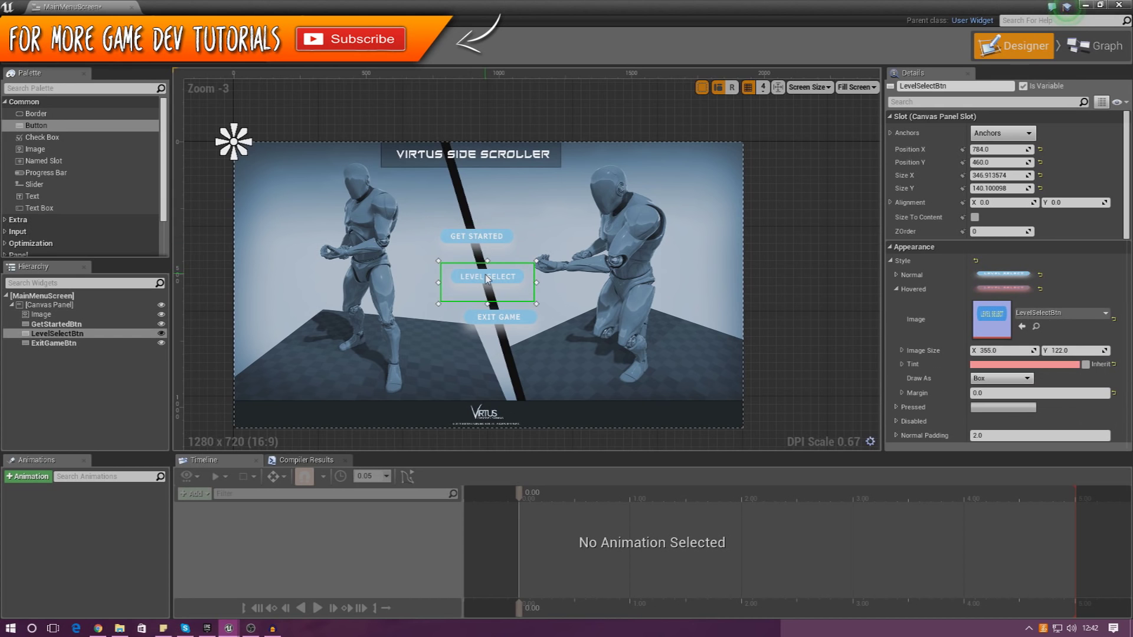
{"action": "left_click", "coordinate": [490, 244]}
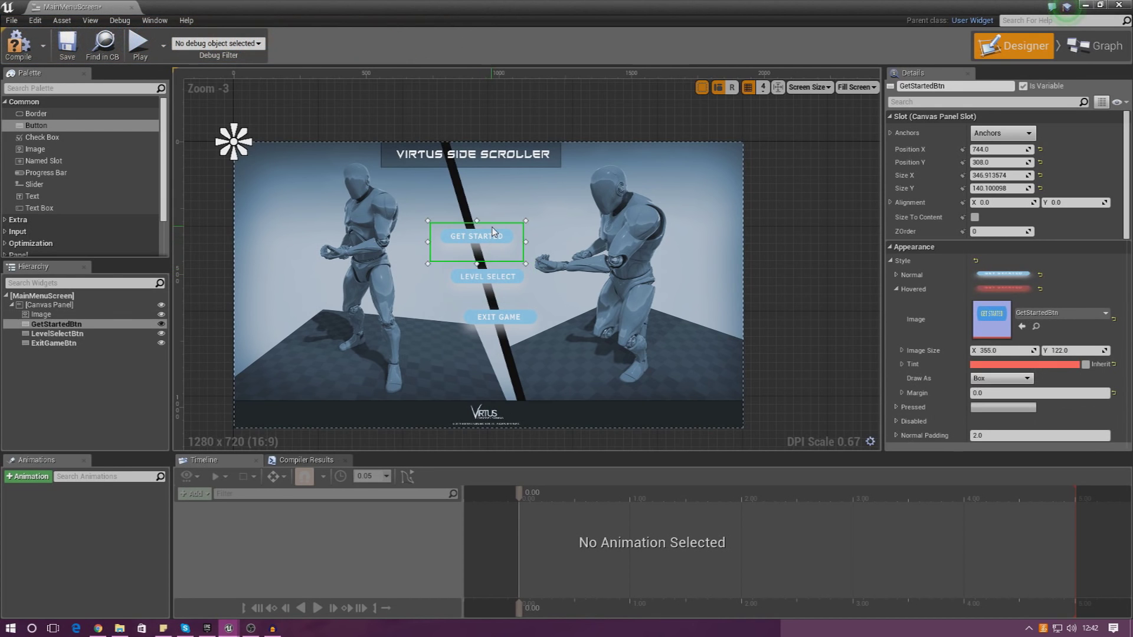